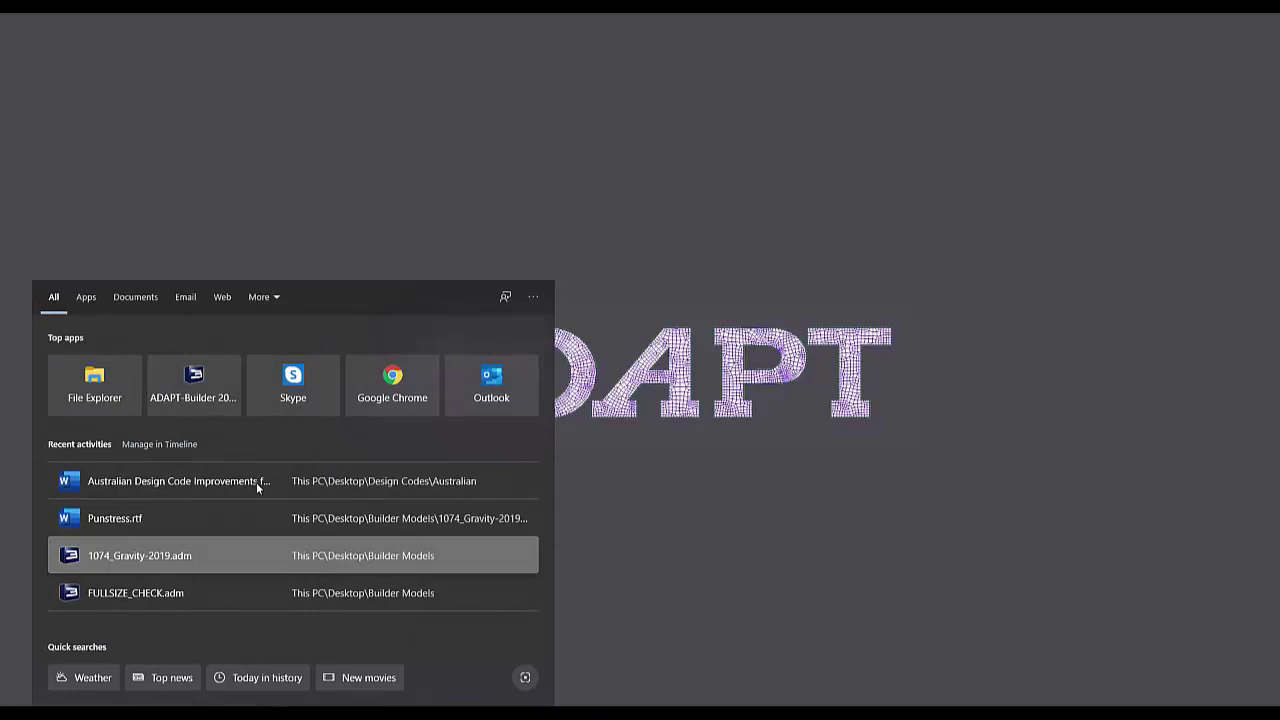
# Launch ADAPT-Builder with the mode set to RC only, opening blank model Untitled007 in US units
pyautogui.click(237, 392)
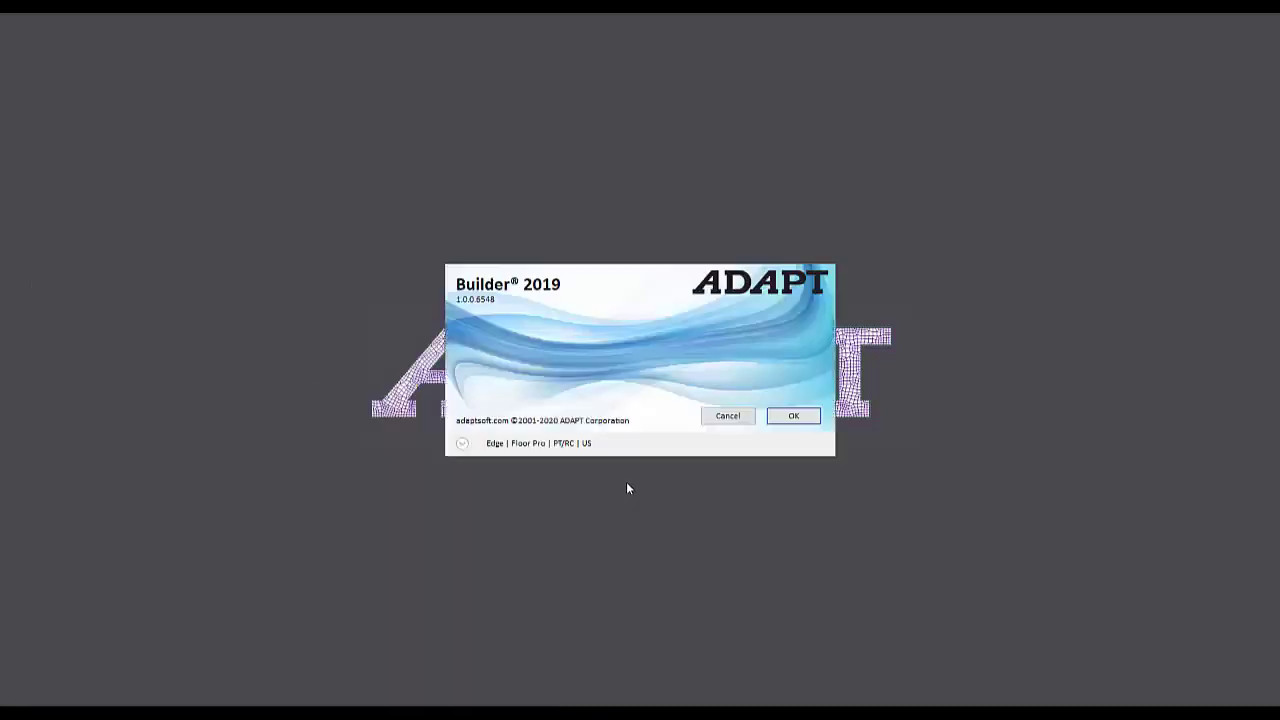
pyautogui.click(460, 444)
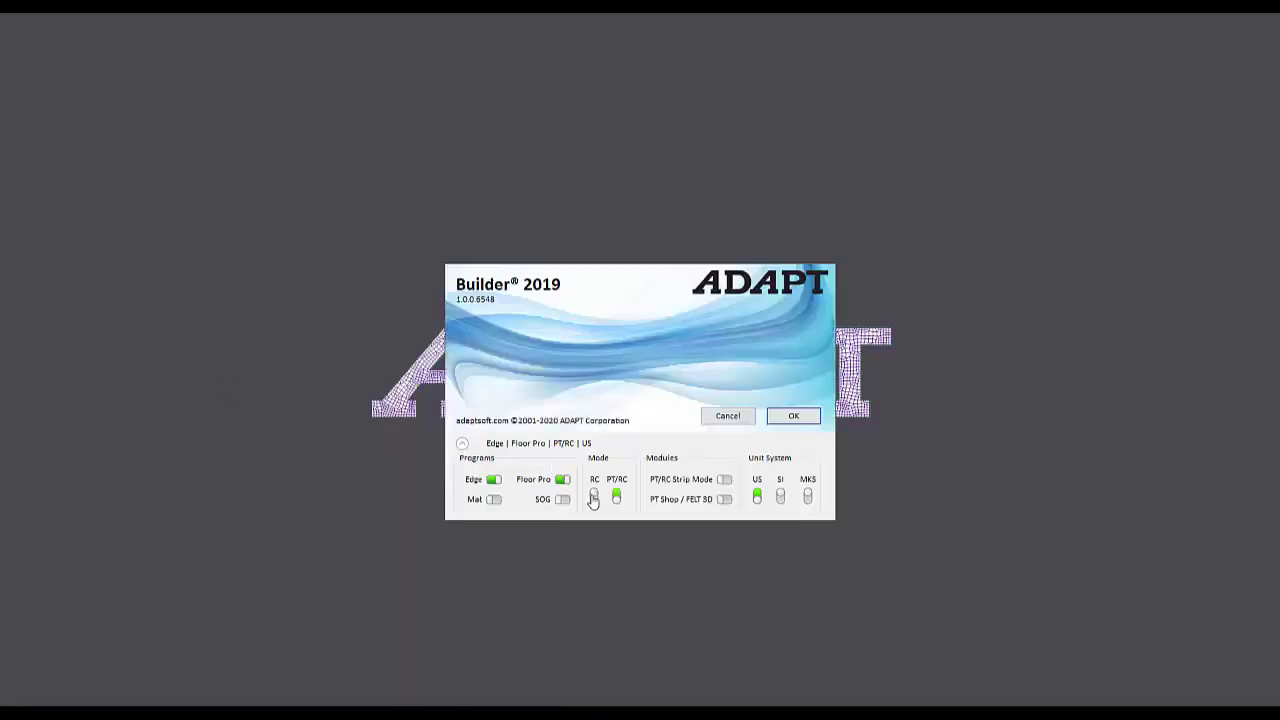
pyautogui.click(594, 497)
pyautogui.click(795, 416)
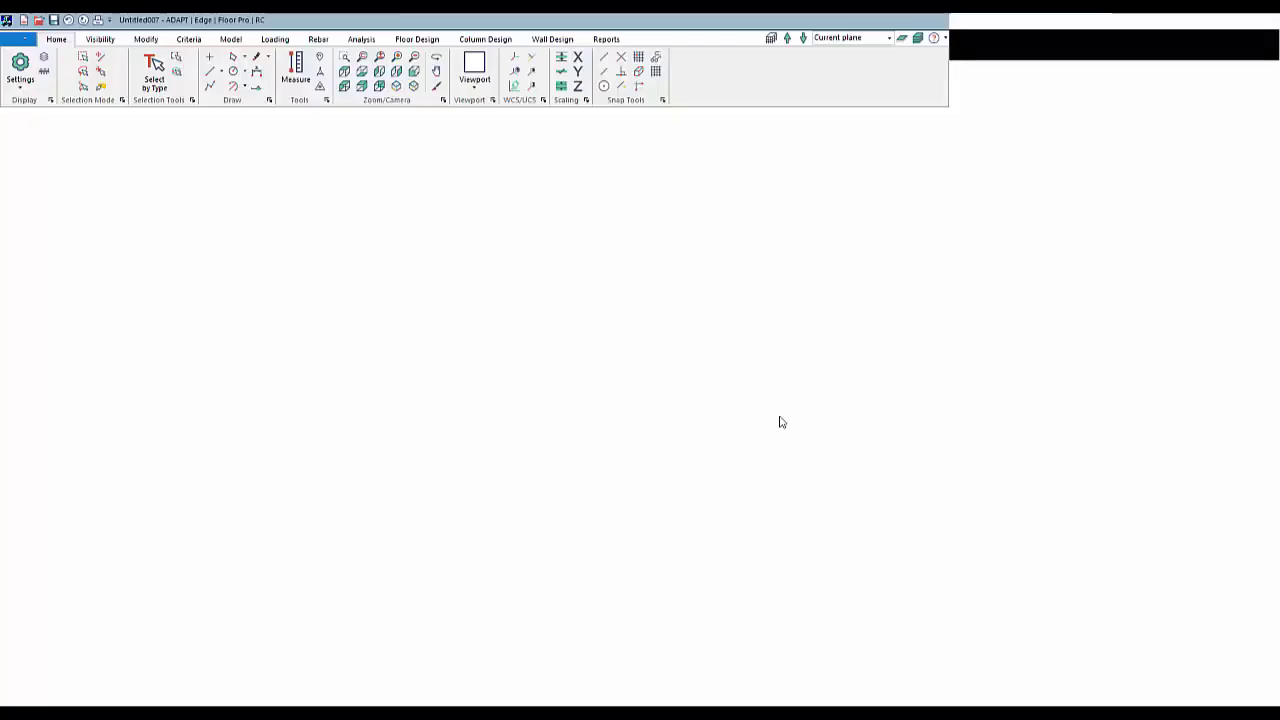
# In the Floor Wizard, set 3 spans of 28 ft in both X and Y, reaching the Loading page
pyautogui.click(233, 41)
pyautogui.click(19, 75)
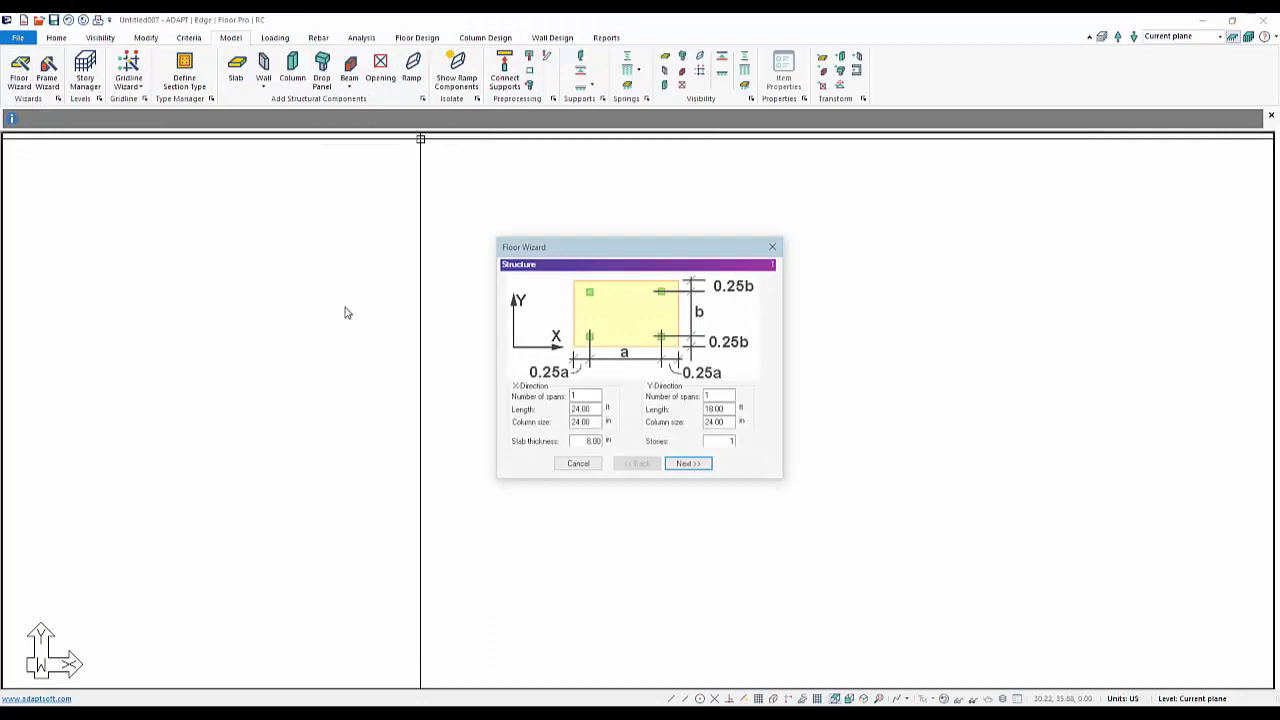
pyautogui.click(697, 397)
pyautogui.doubleClick(585, 411)
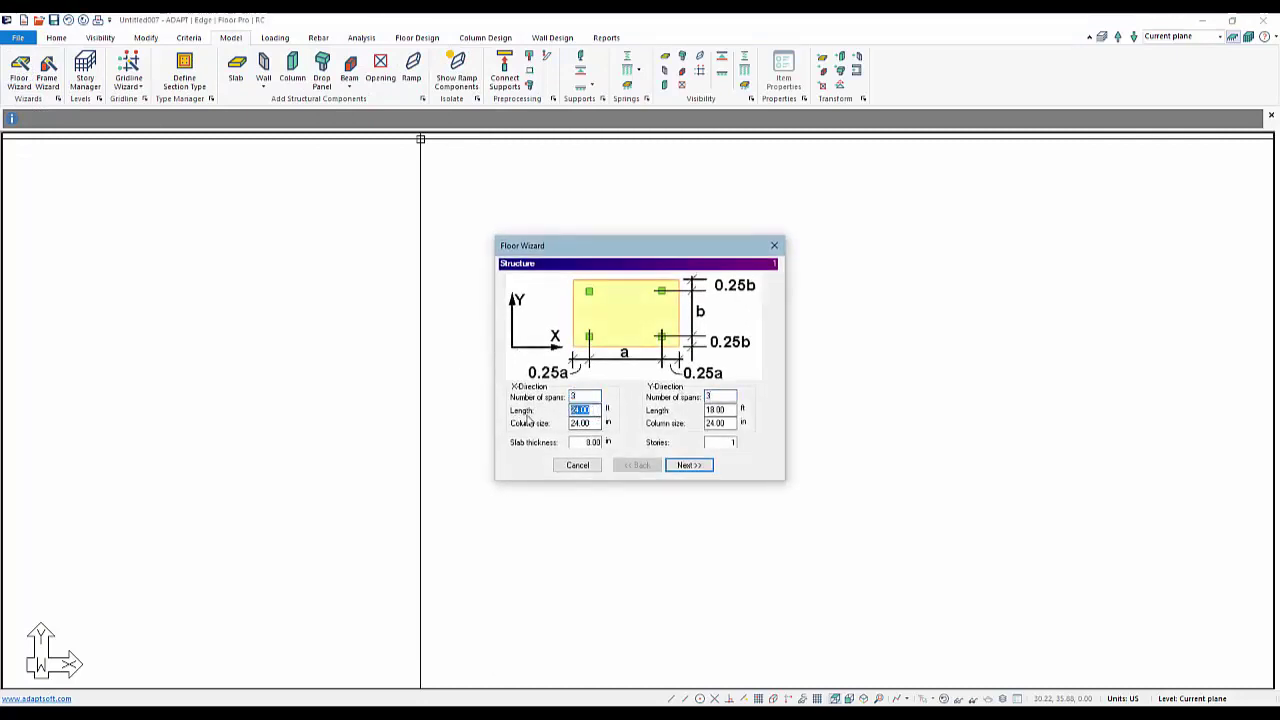
pyautogui.write('28')
pyautogui.click(734, 410)
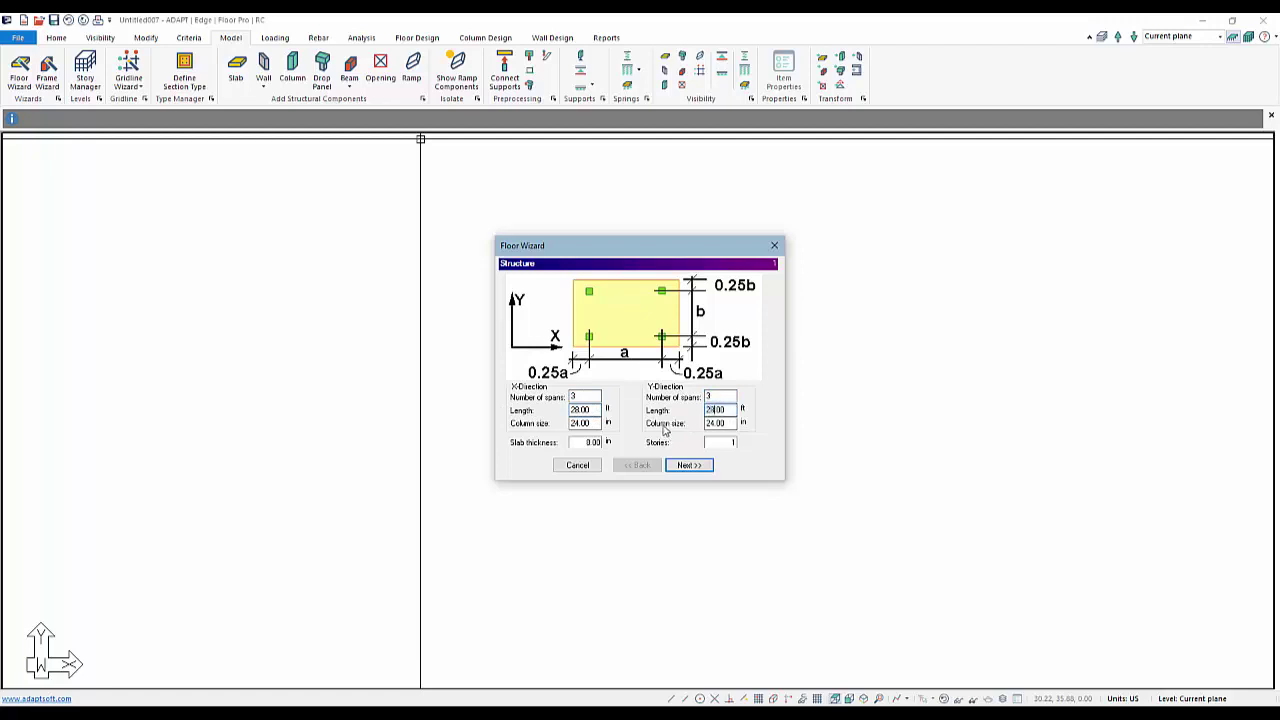
pyautogui.click(587, 423)
pyautogui.click(684, 466)
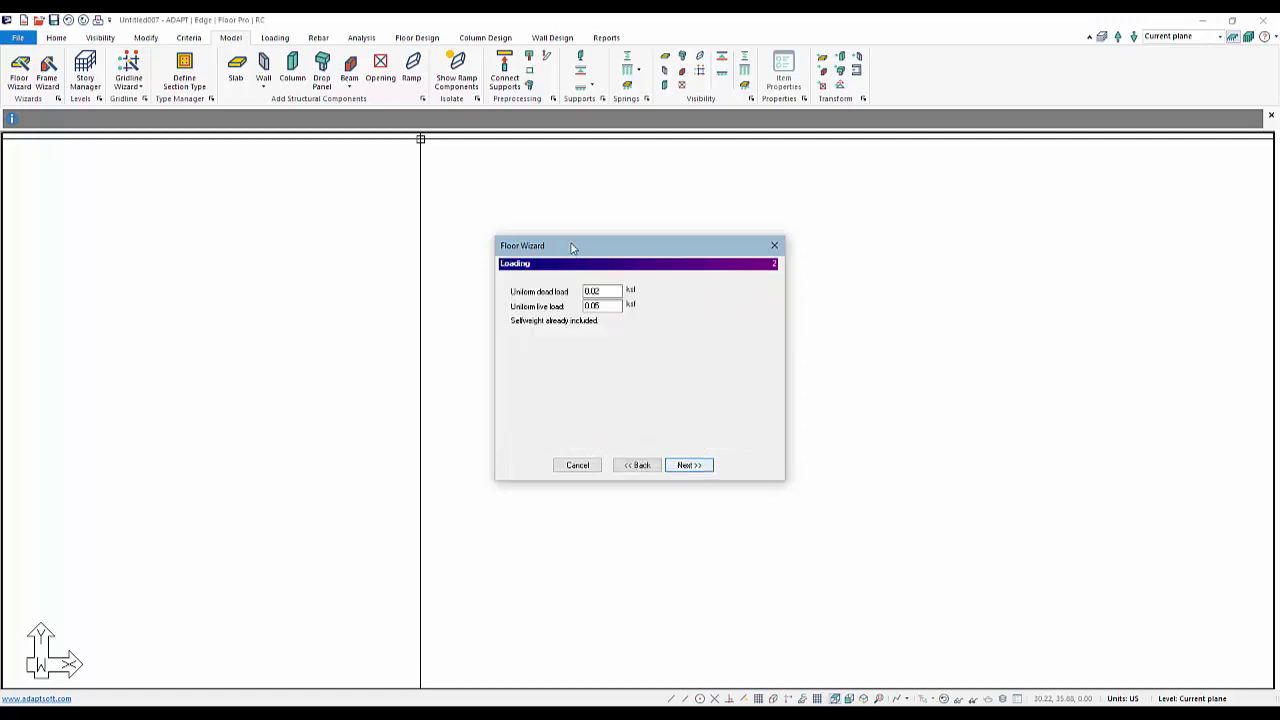
# Finish the Floor Wizard to create the 3×3-bay slab and centre it in view
pyautogui.click(687, 464)
pyautogui.click(687, 464)
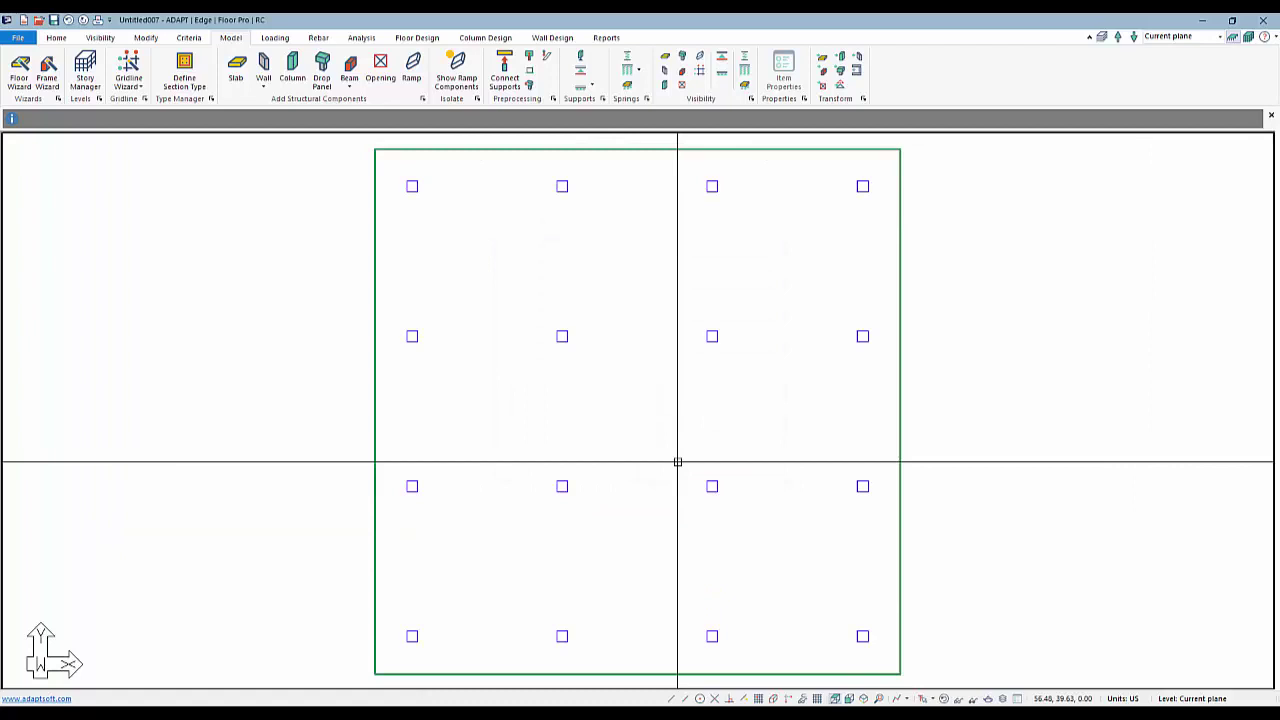
pyautogui.scroll(-2, 678, 462)
pyautogui.moveTo(634, 437); pyautogui.dragTo(634, 414, button='middle')
pyautogui.scroll(-1, 647, 454)
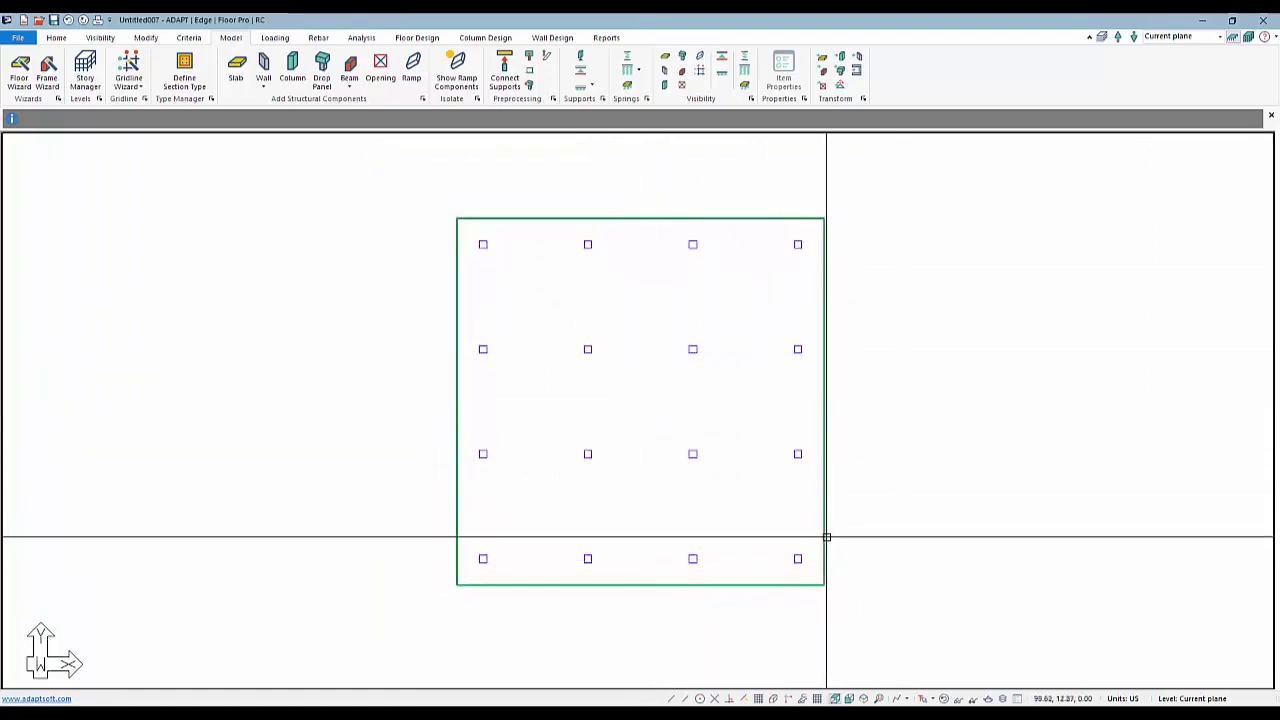
# Mesh the slab using Simplified mesh generation with 3 ft cells
pyautogui.click(361, 37)
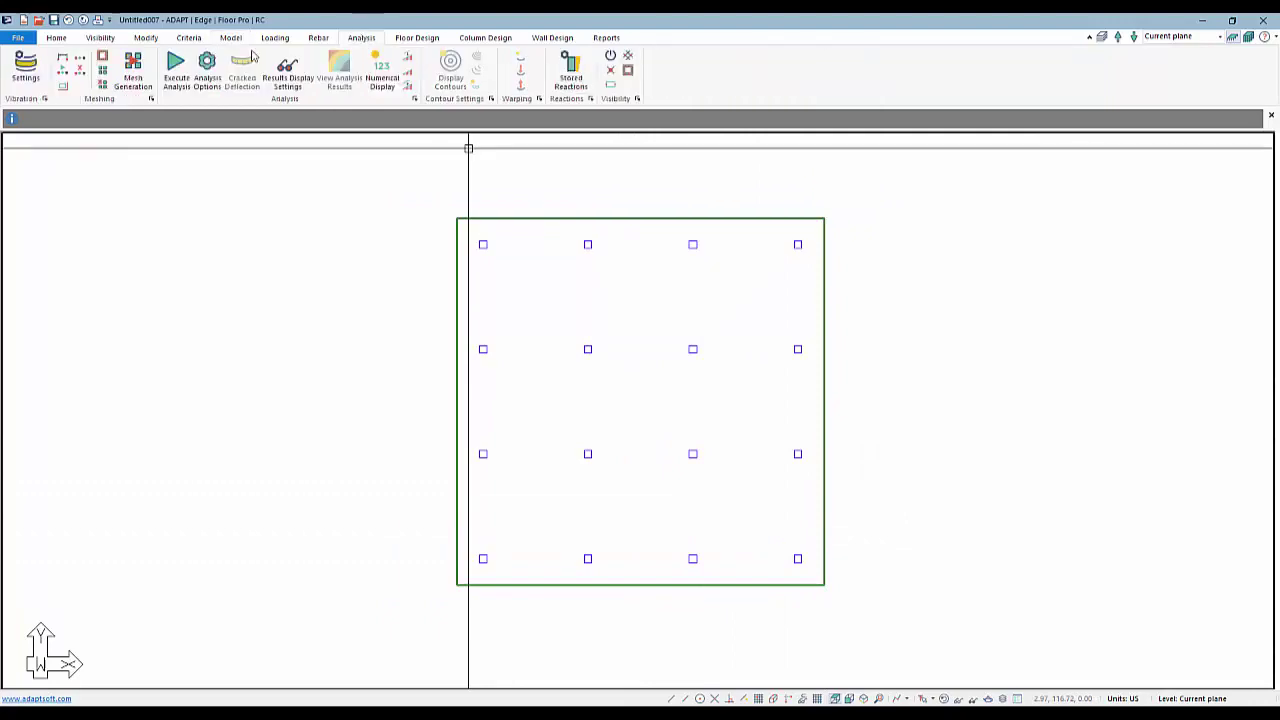
pyautogui.click(133, 72)
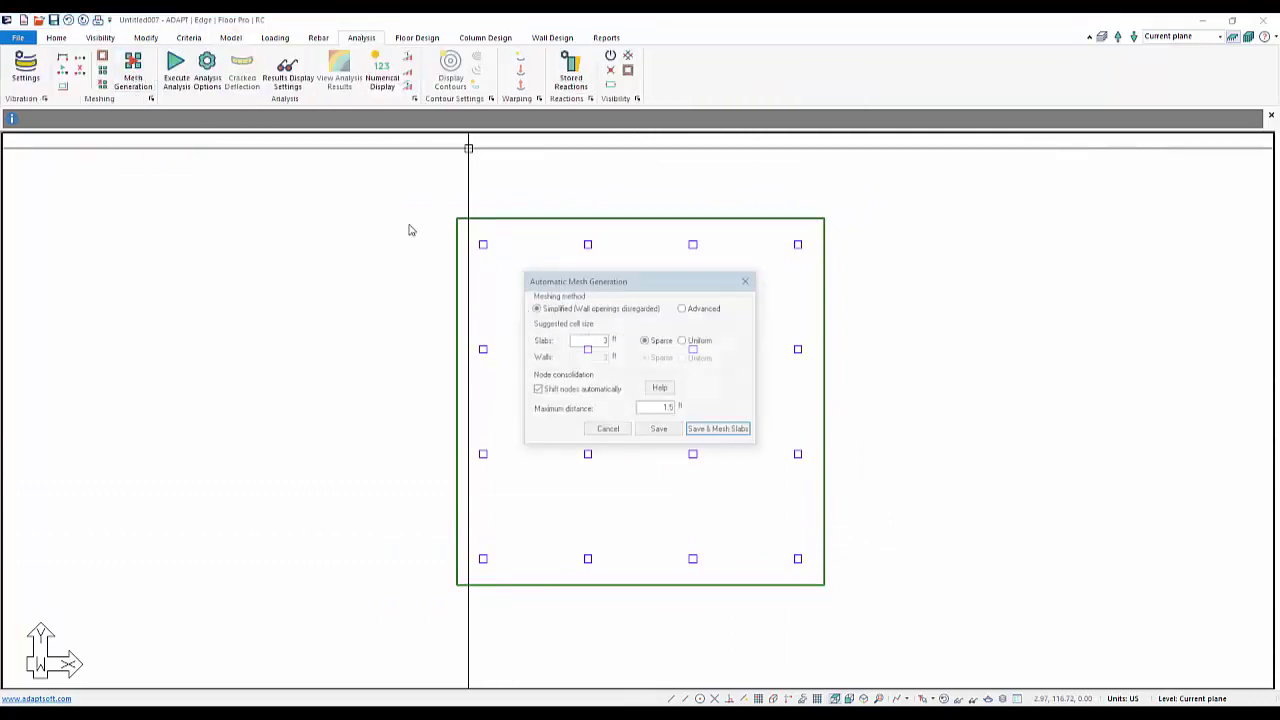
pyautogui.click(719, 430)
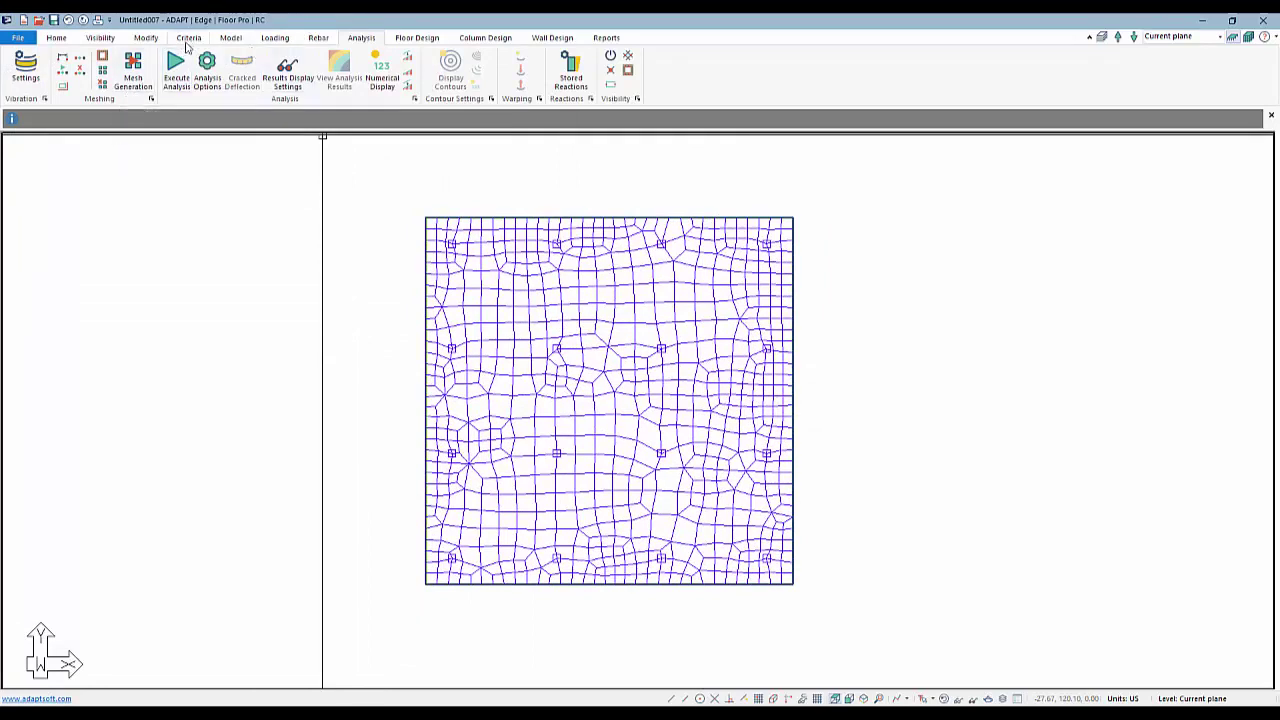
pyautogui.click(275, 38)
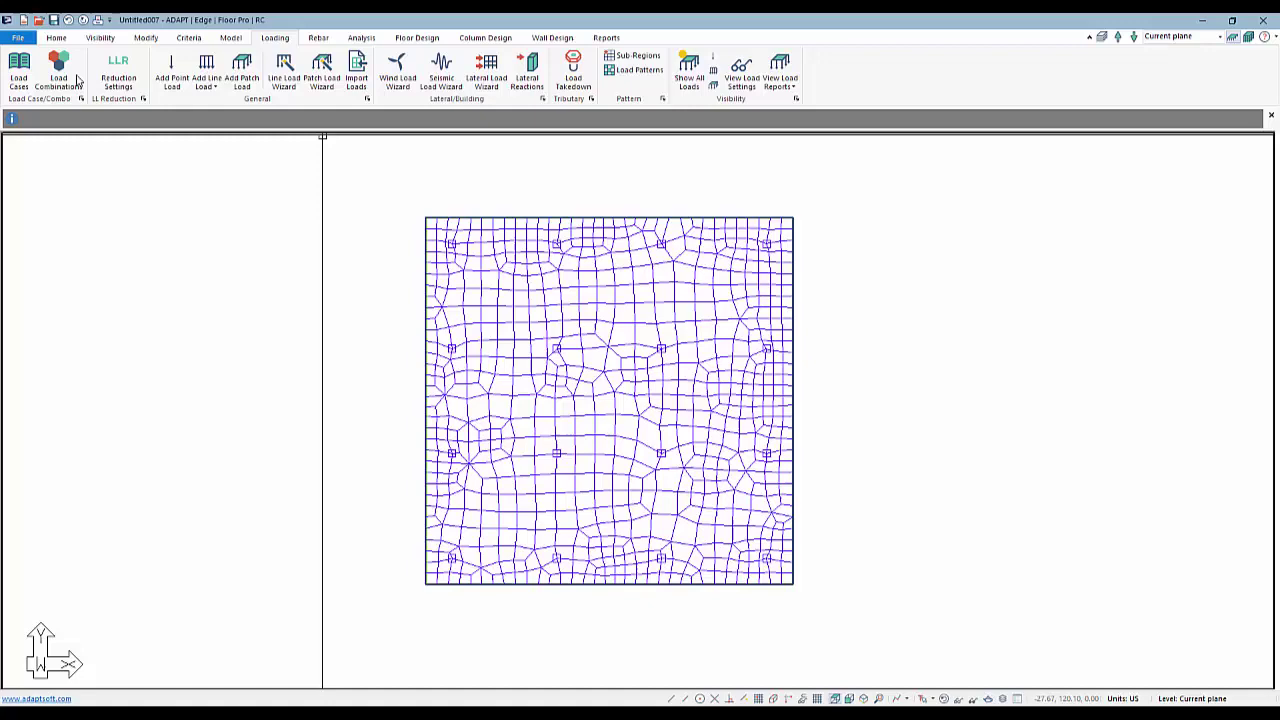
pyautogui.click(58, 72)
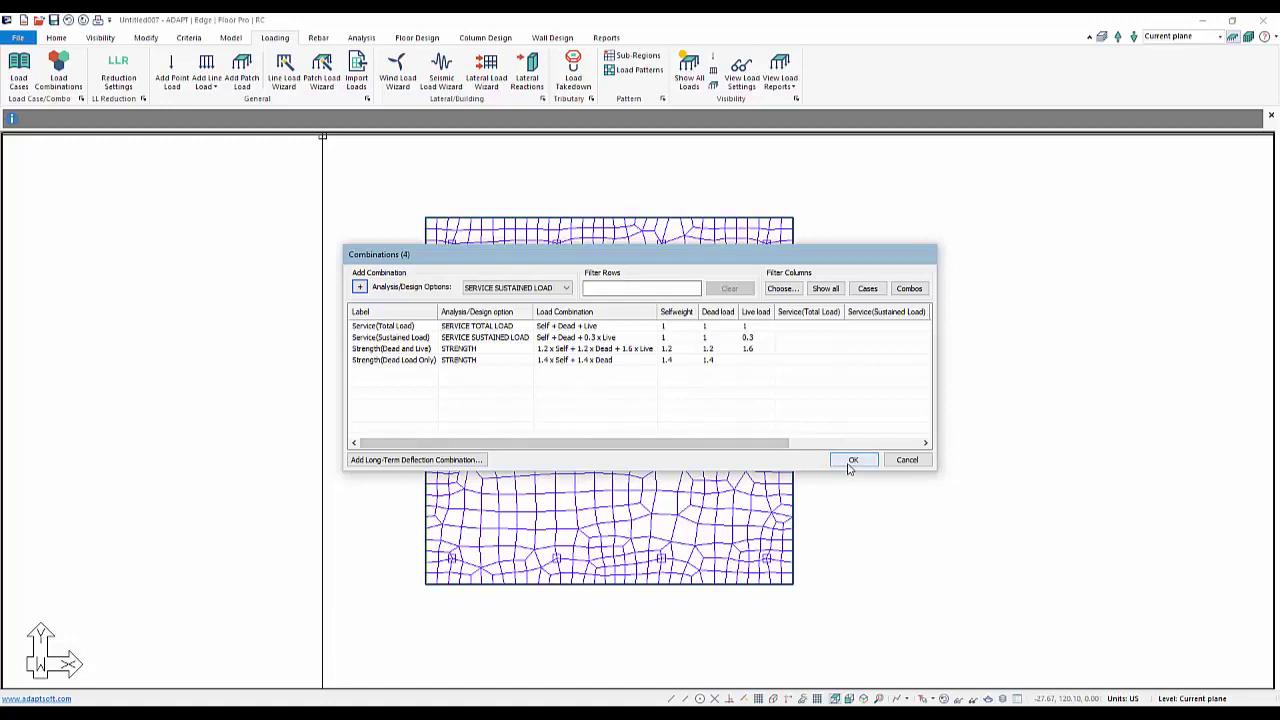
pyautogui.click(852, 460)
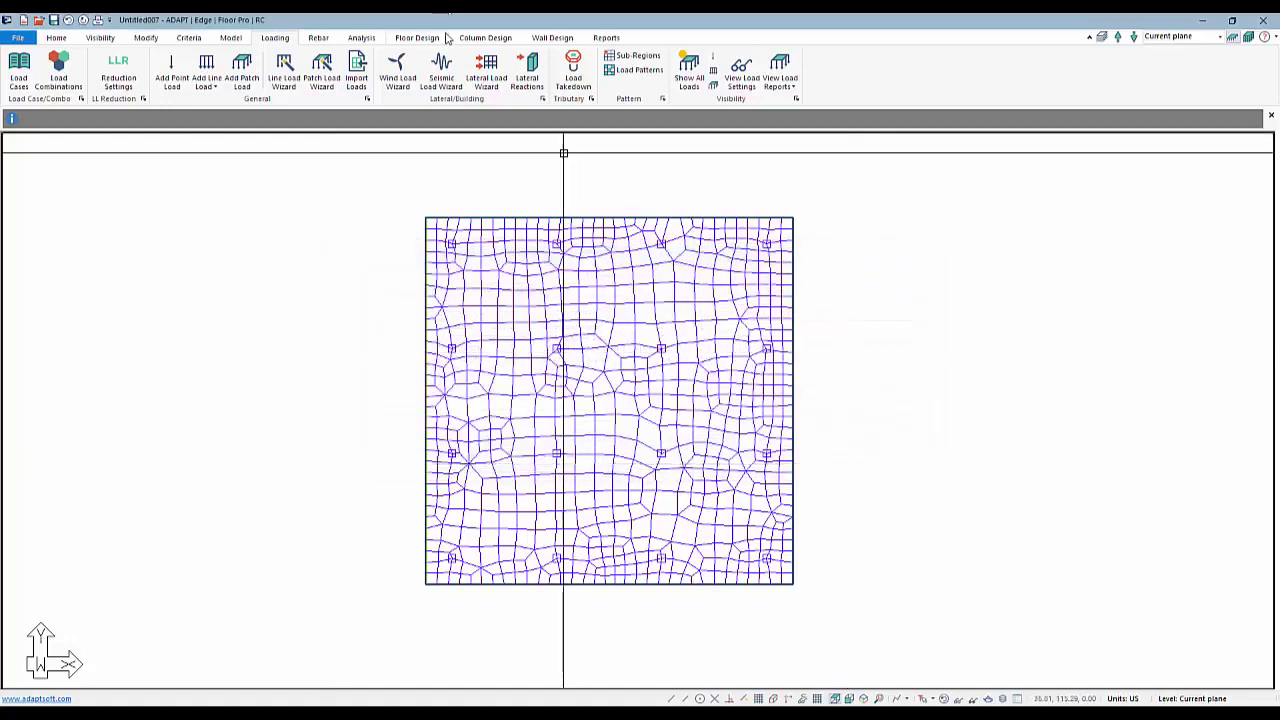
# Execute the analysis, save the solution as Untitled007.adm, and turn off the mesh display
pyautogui.click(363, 40)
pyautogui.click(176, 68)
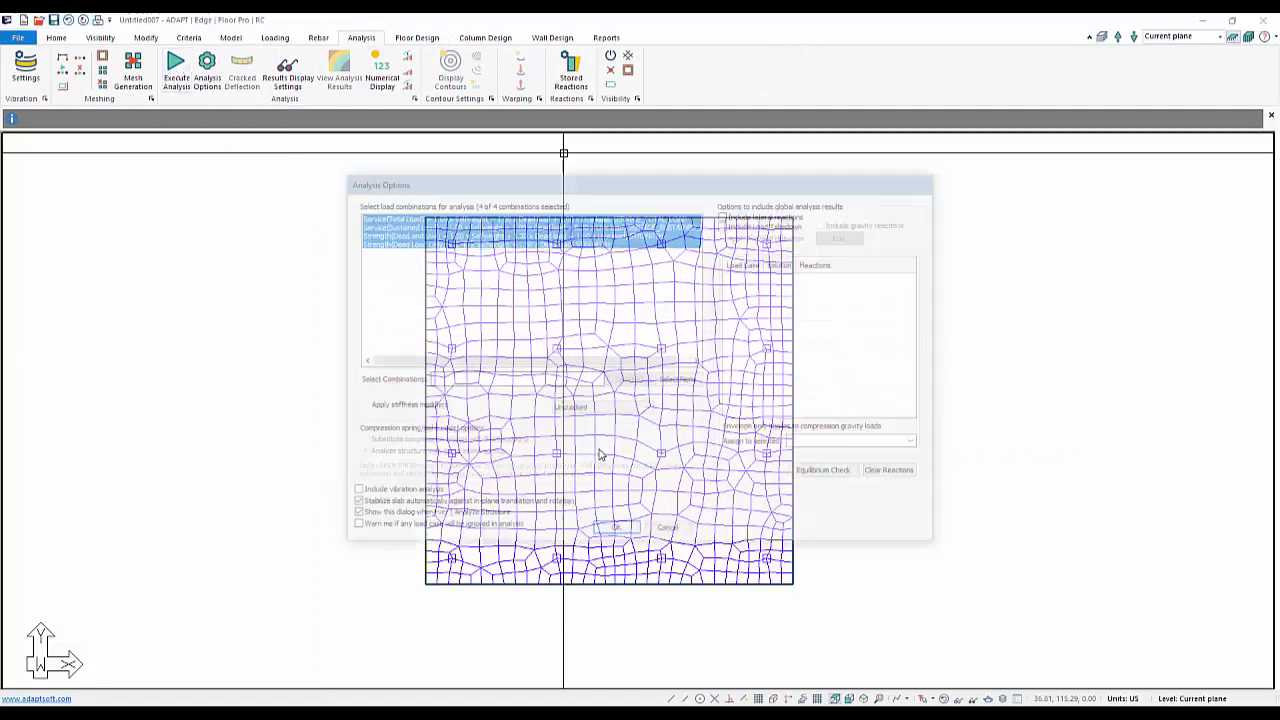
pyautogui.click(616, 531)
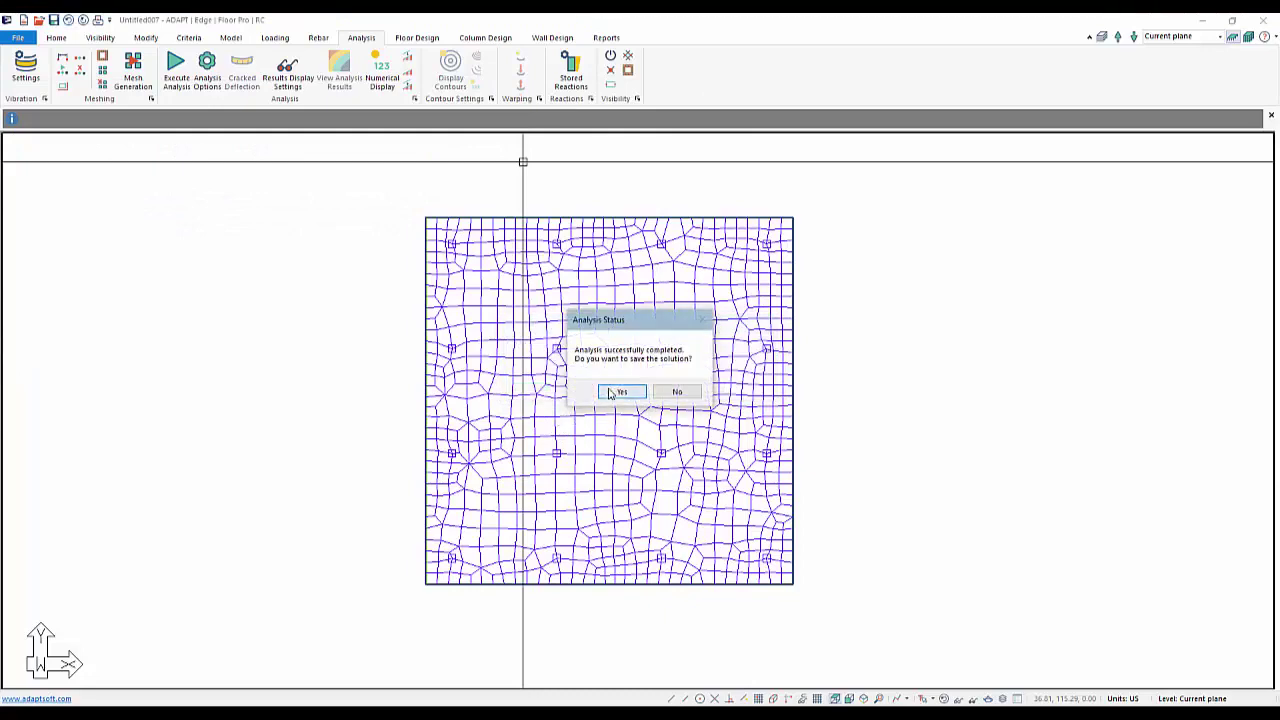
pyautogui.click(610, 392)
pyautogui.moveTo(492, 415); pyautogui.dragTo(606, 420, button='middle')
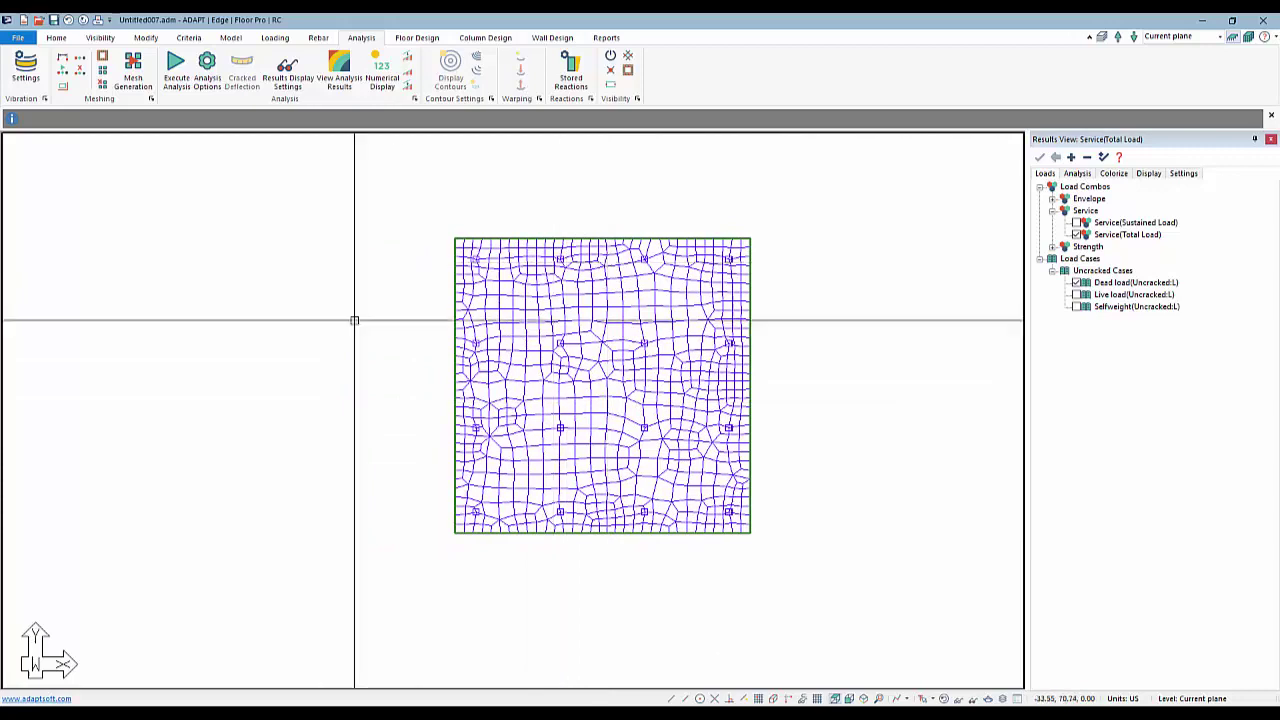
pyautogui.click(944, 698)
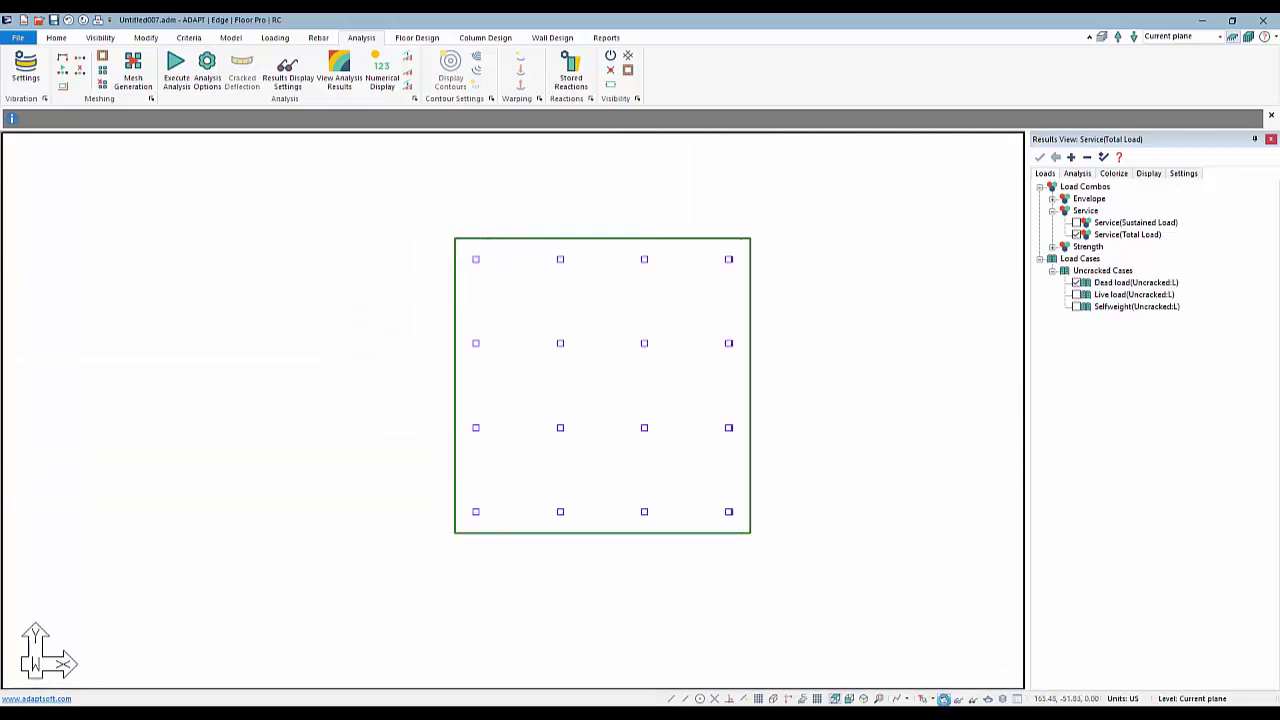
# Create support lines, generate and design the sections, and keep the design results
pyautogui.click(422, 38)
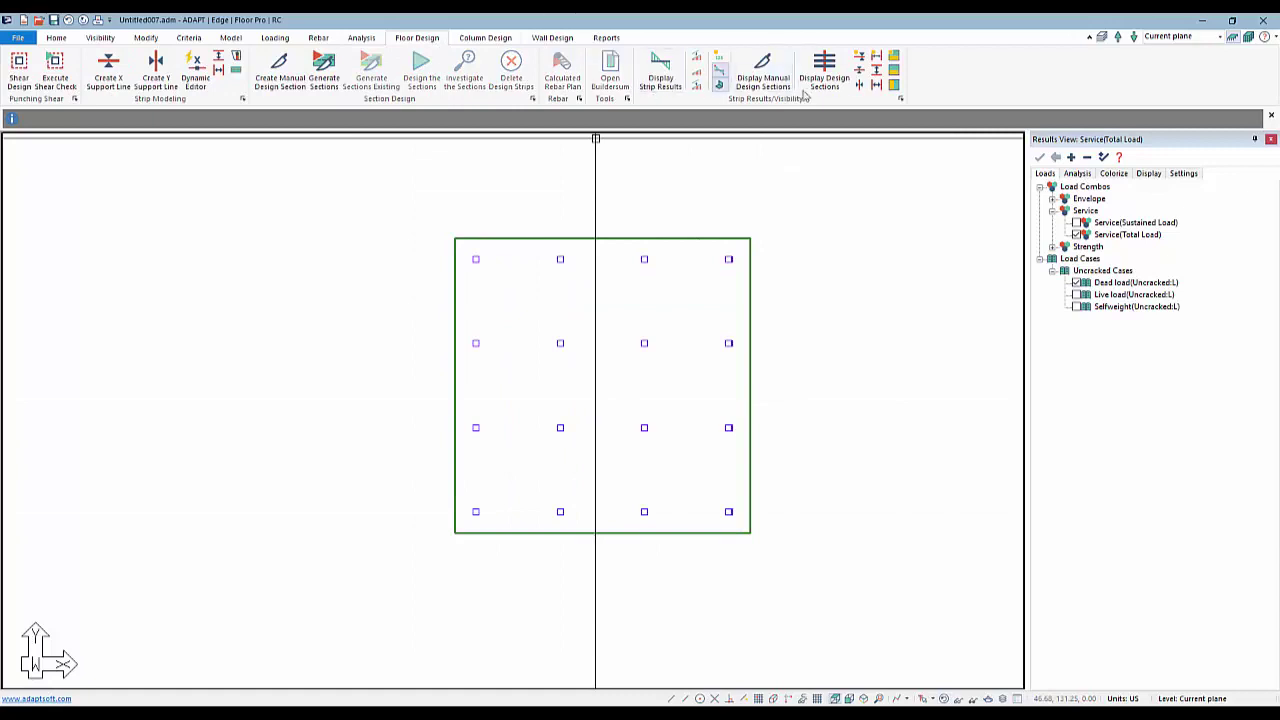
pyautogui.click(860, 78)
pyautogui.click(323, 70)
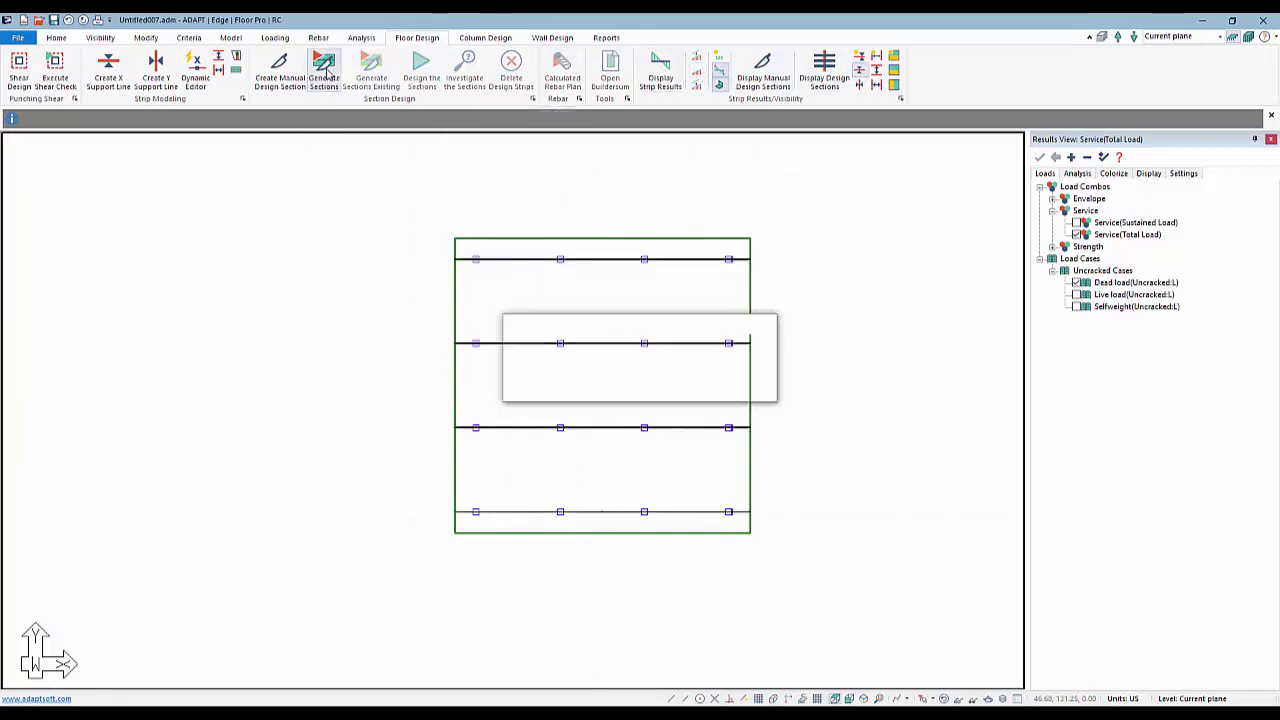
pyautogui.click(417, 76)
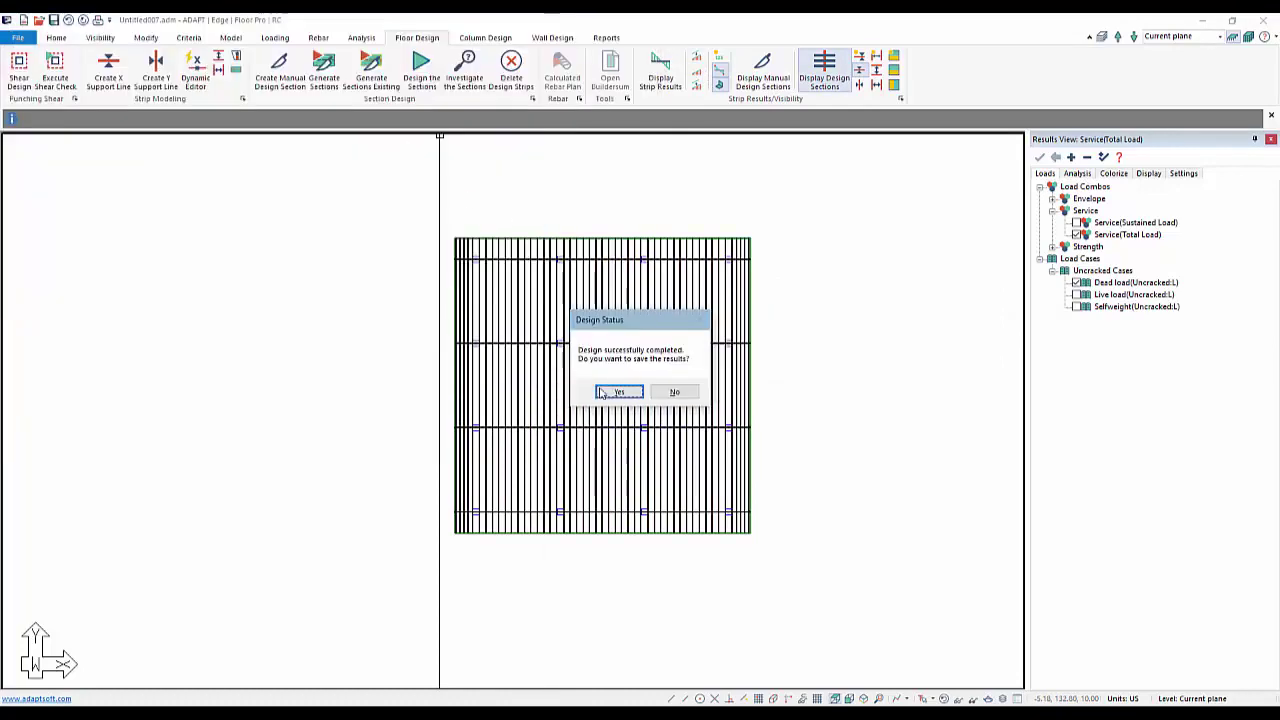
pyautogui.click(603, 393)
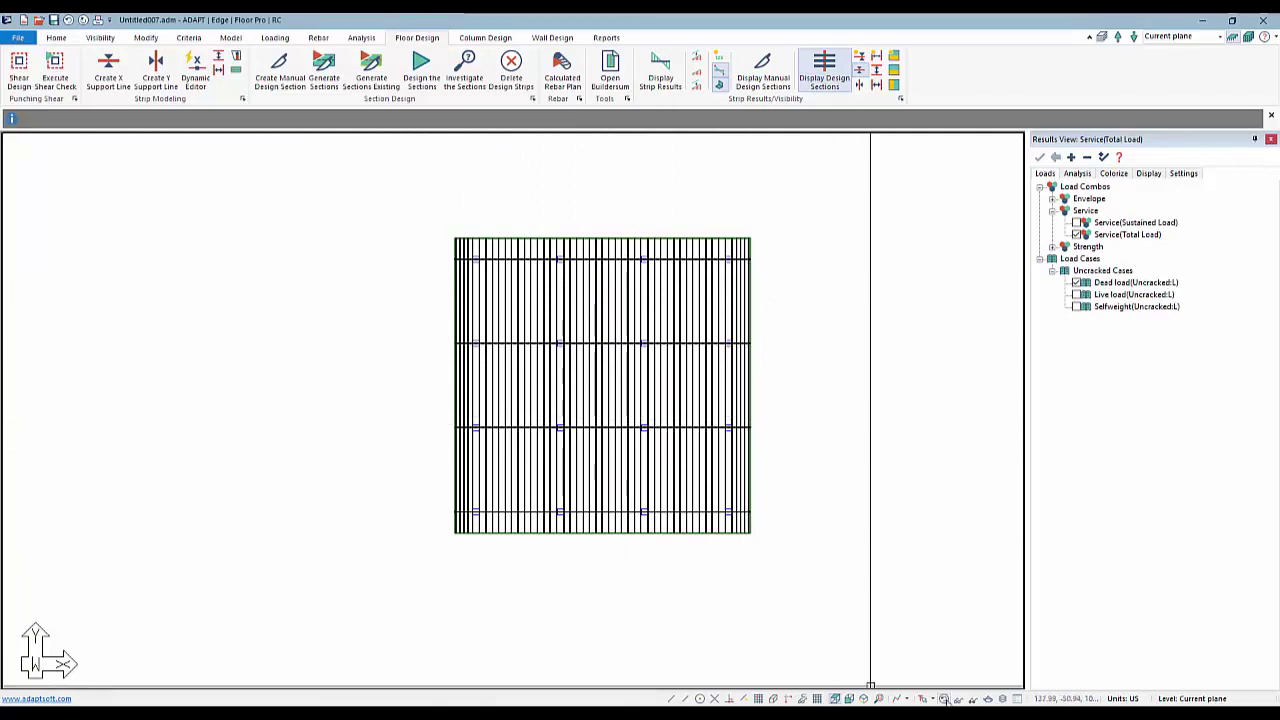
# Generate the rebar plan on the slab using the Envelope load combination
pyautogui.click(562, 77)
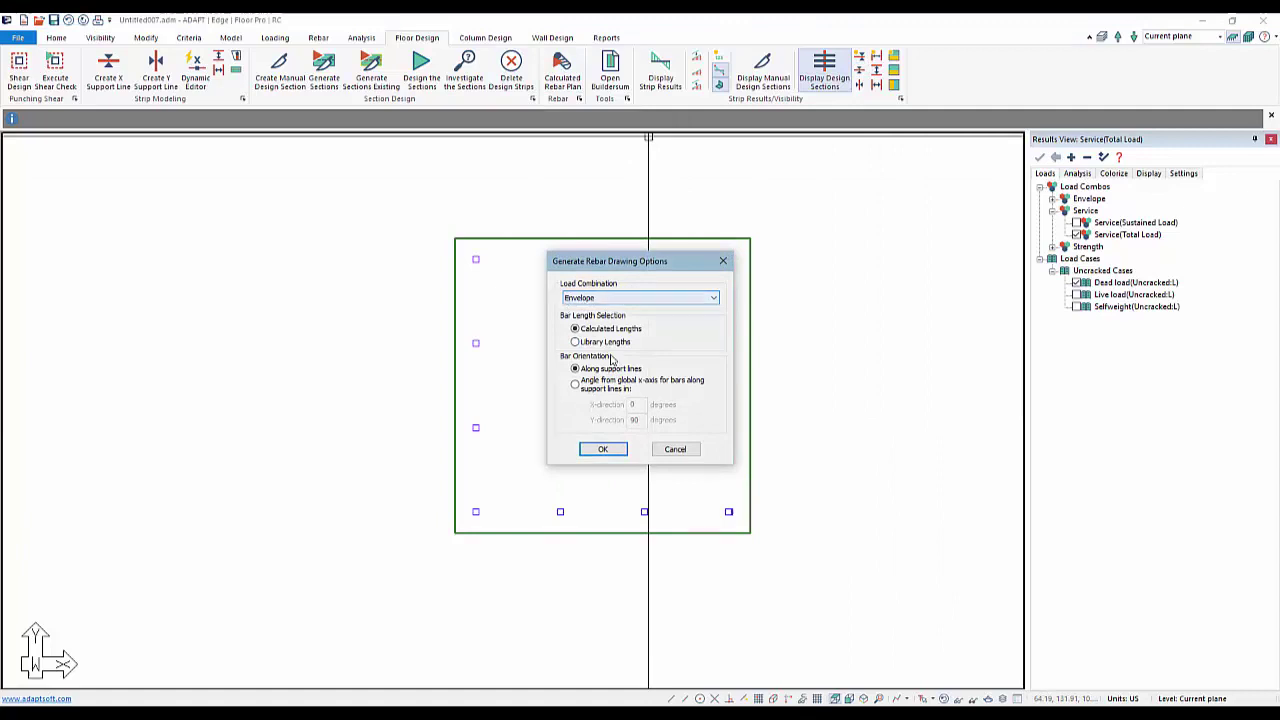
pyautogui.click(620, 296)
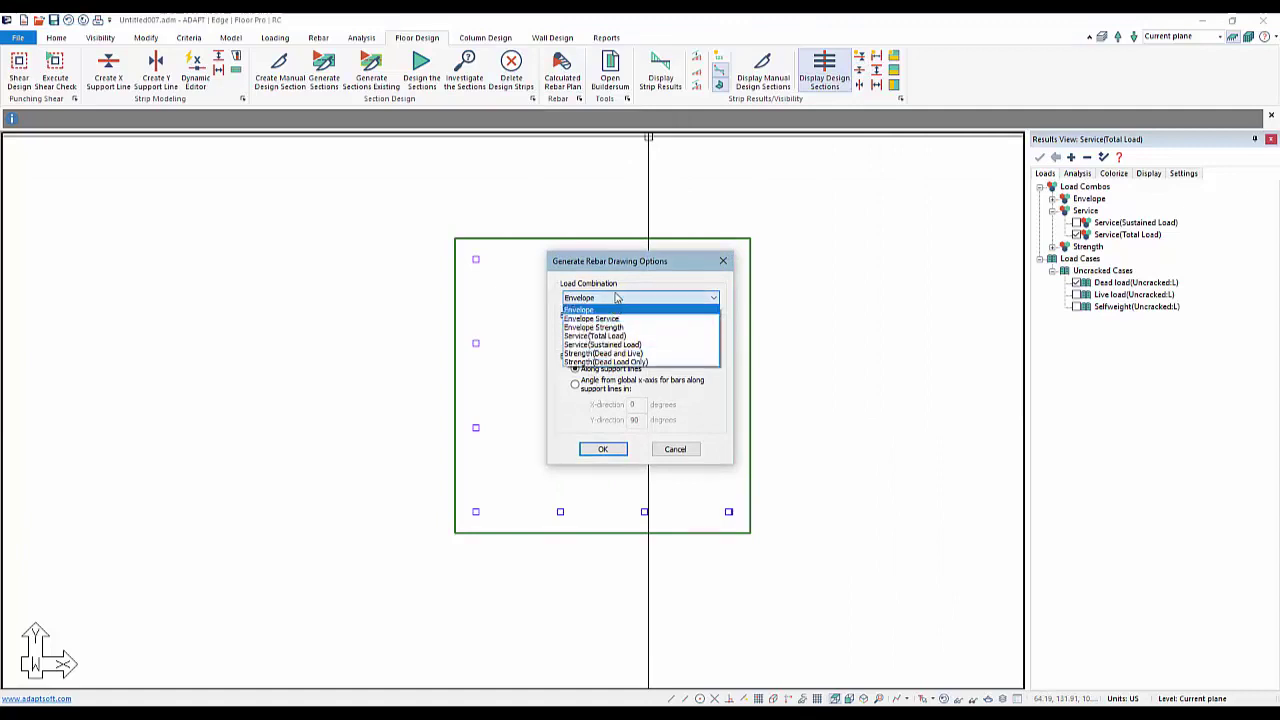
pyautogui.click(618, 300)
pyautogui.click(606, 449)
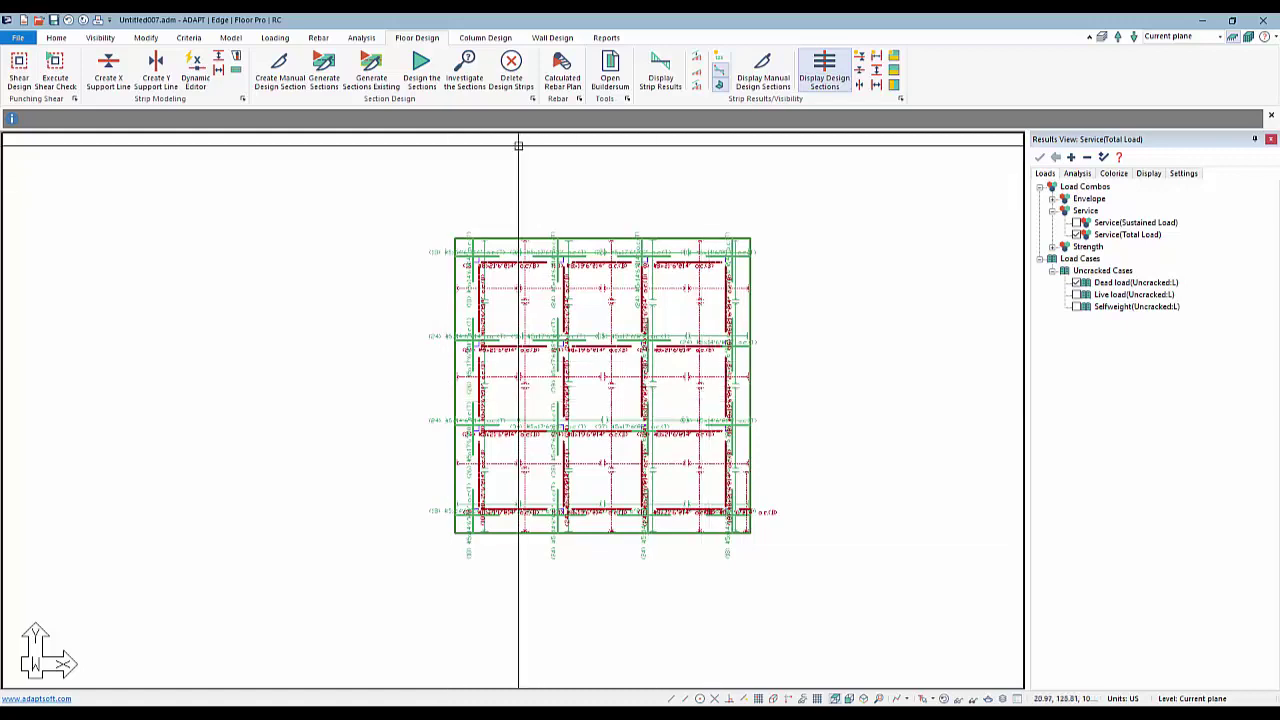
# Hide the Y-direction top and bottom rebar so only X-direction bars show
pyautogui.click(318, 37)
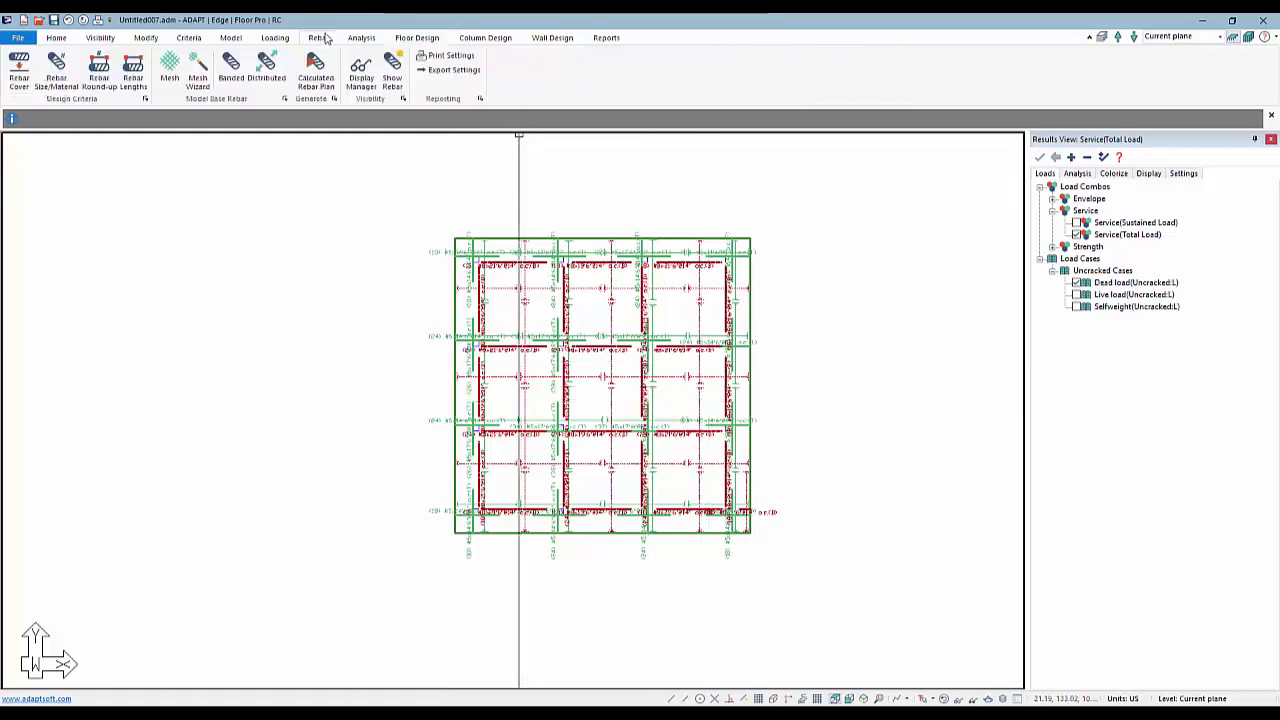
pyautogui.click(362, 76)
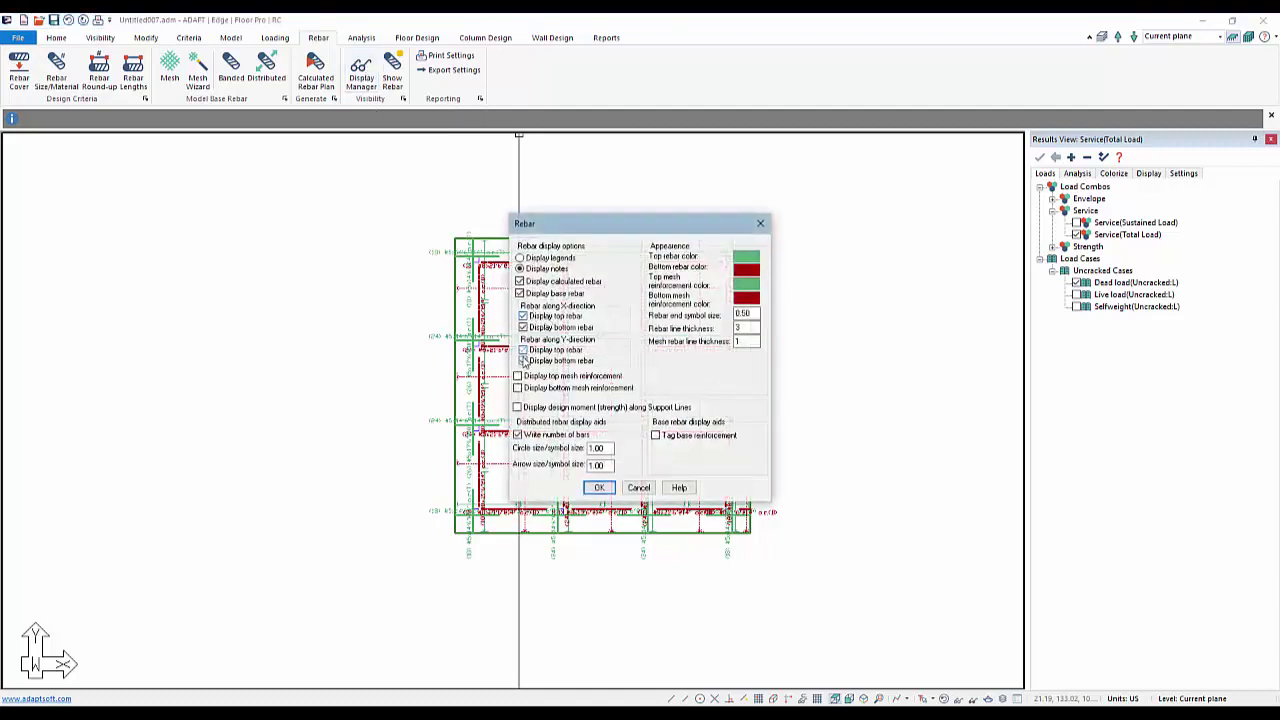
pyautogui.click(599, 487)
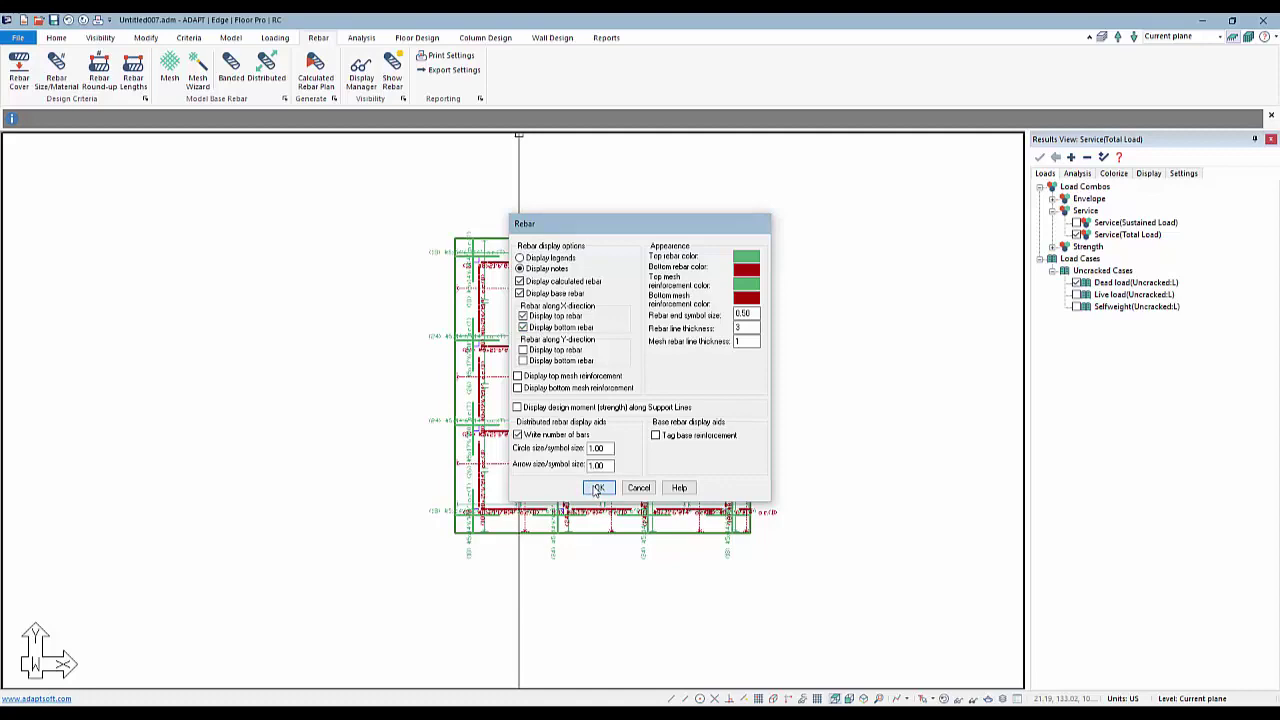
pyautogui.moveTo(549, 386); pyautogui.dragTo(614, 380, button='middle')
pyautogui.scroll(2, 634, 382)
pyautogui.scroll(1, 634, 382)
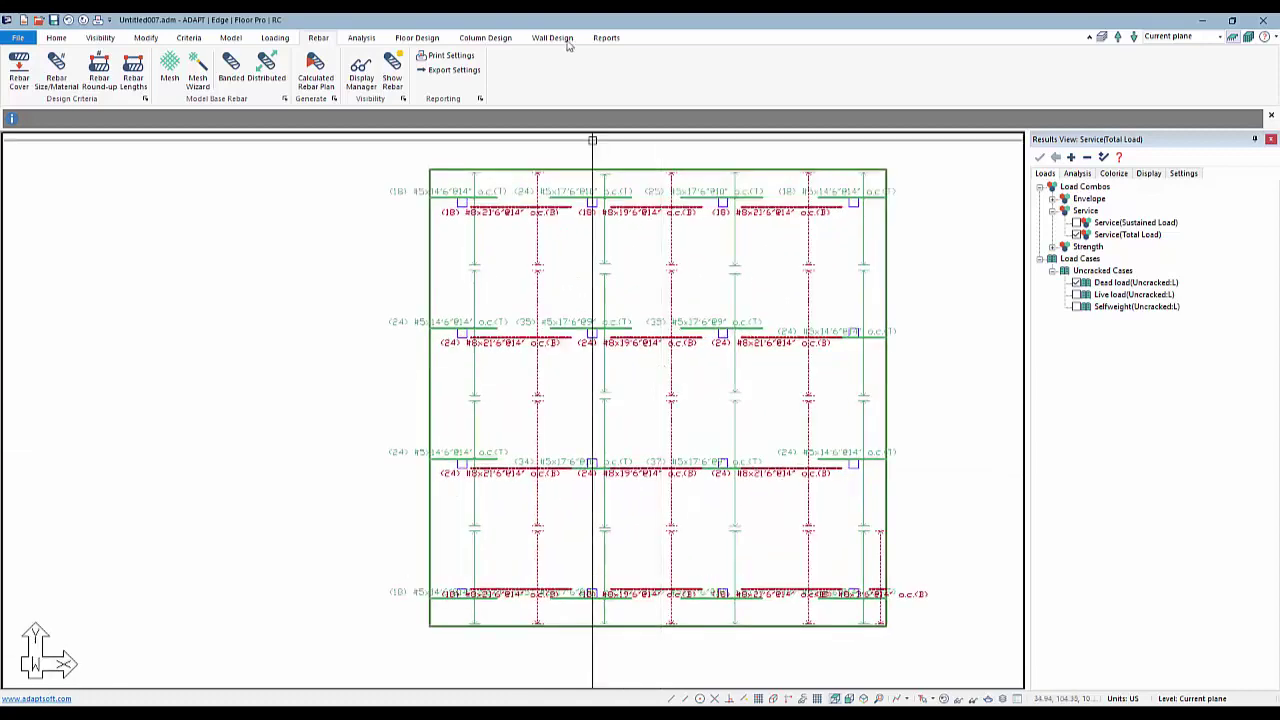
# Overlay the four X-direction design strips on the rebar plan
pyautogui.click(417, 37)
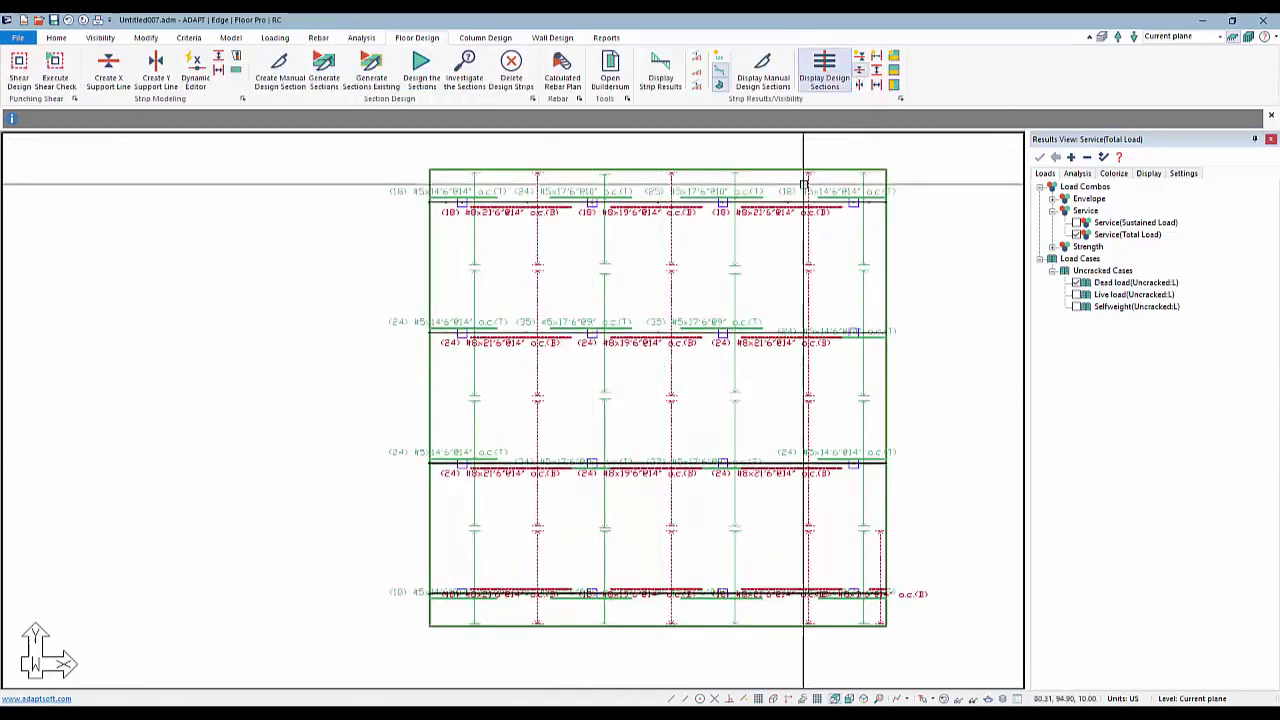
pyautogui.click(826, 70)
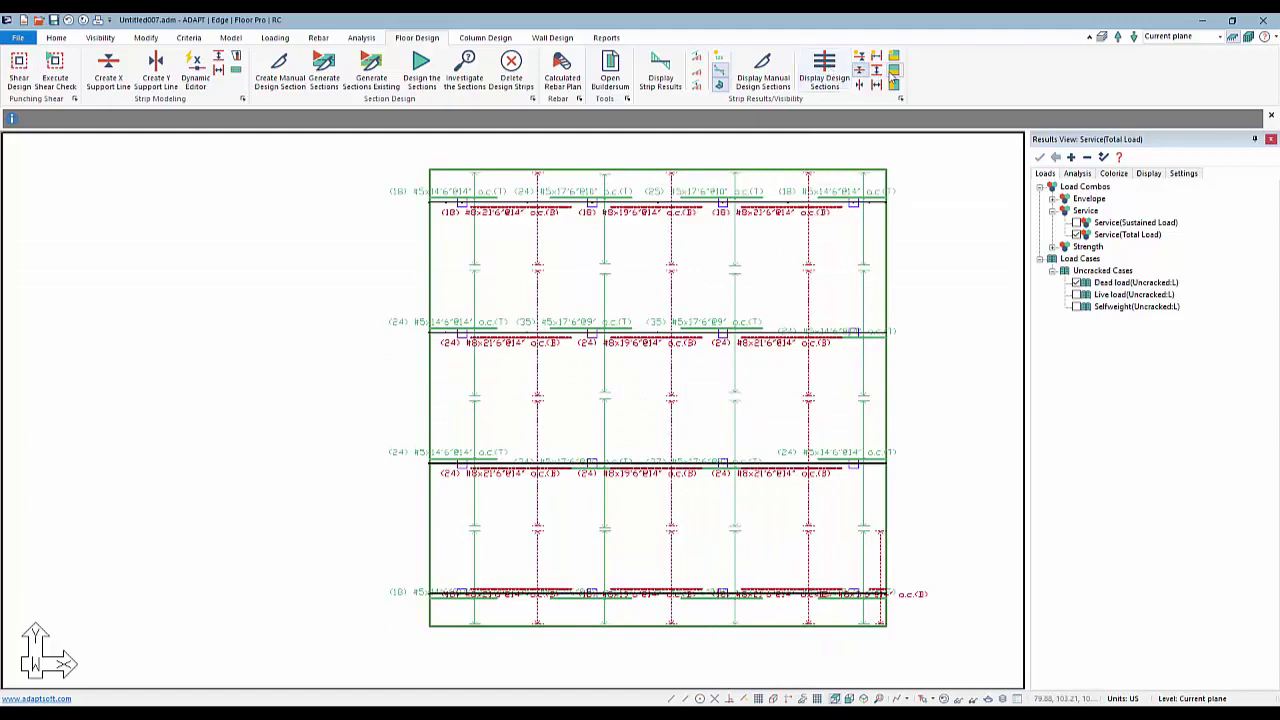
pyautogui.moveTo(718, 369); pyautogui.dragTo(694, 345, button='middle')
pyautogui.scroll(1, 651, 235)
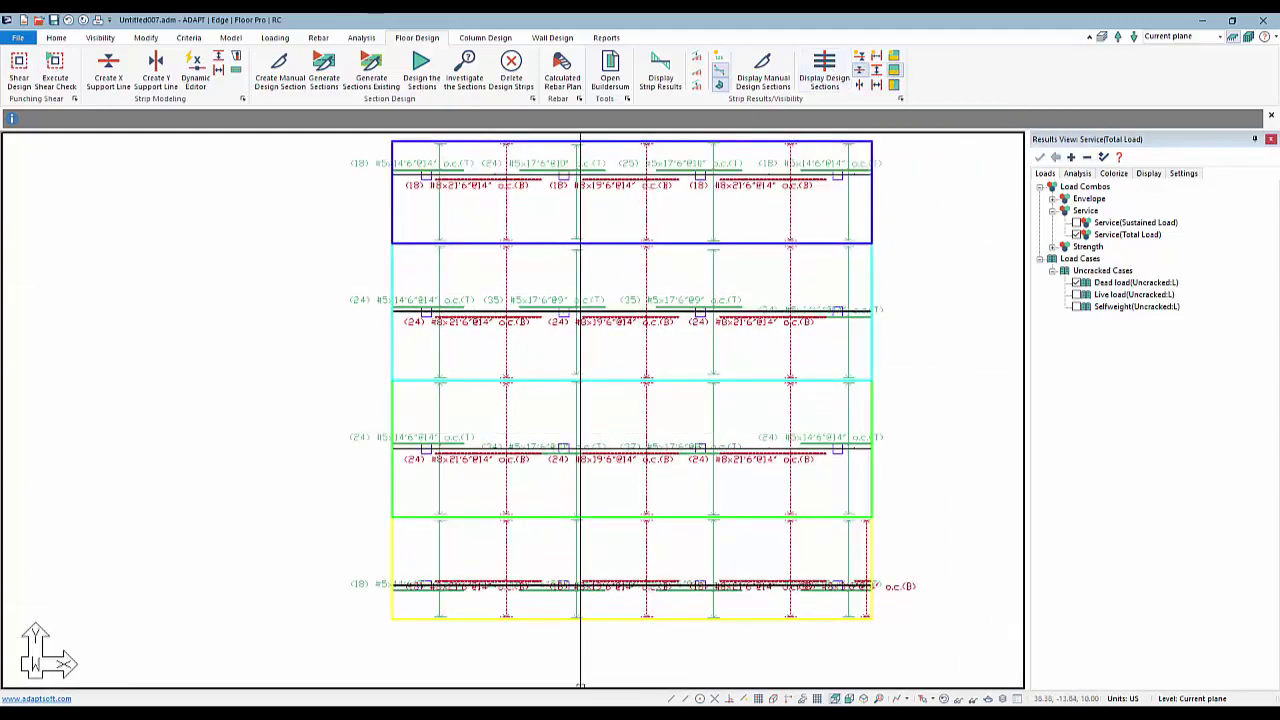
# Draw a blue bracket beside the second design strip and a double-headed arrow across it
pyautogui.click(998, 405)
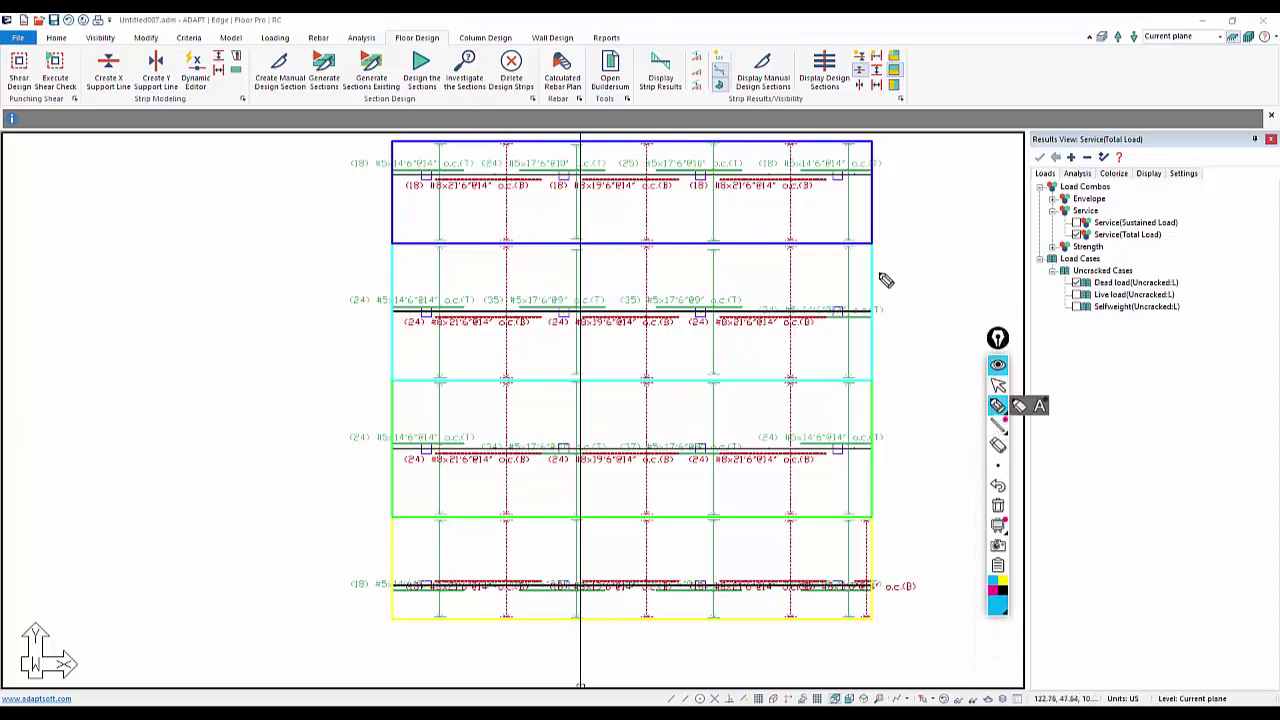
pyautogui.moveTo(878, 242); pyautogui.dragTo(900, 242)
pyautogui.moveTo(886, 374); pyautogui.dragTo(912, 374)
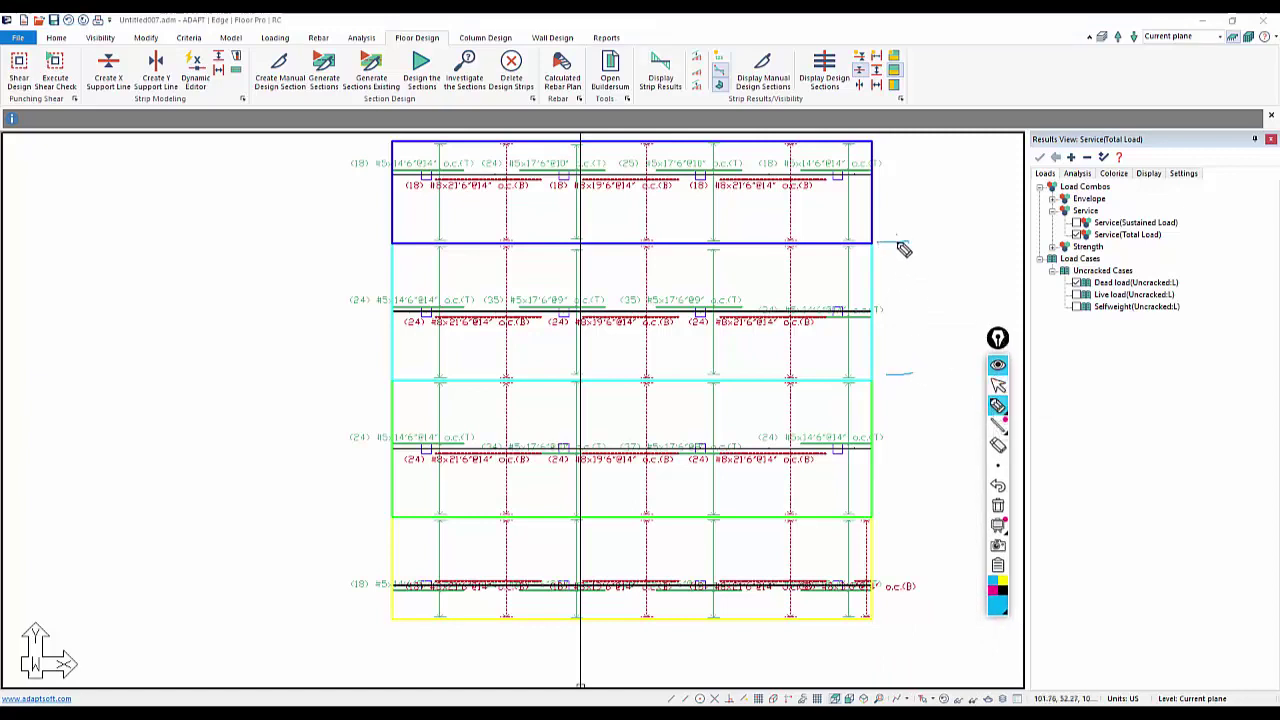
pyautogui.moveTo(903, 249); pyautogui.dragTo(904, 374)
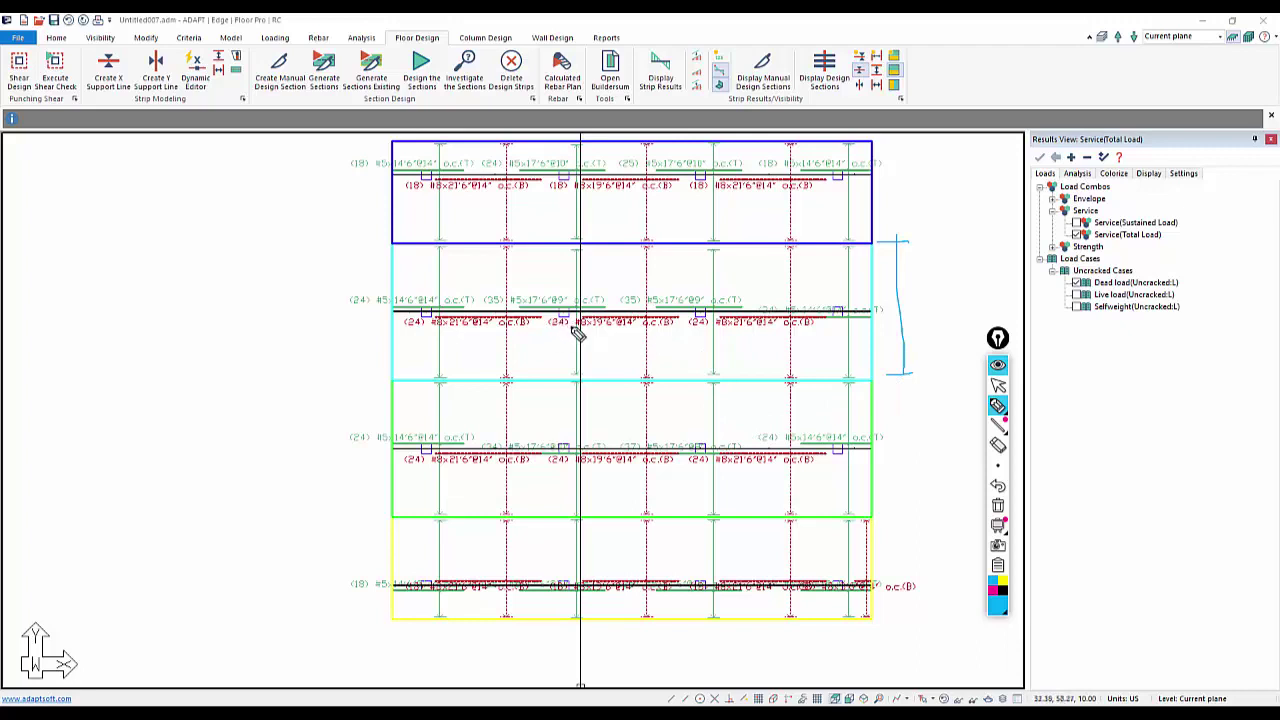
pyautogui.moveTo(648, 246); pyautogui.dragTo(652, 377)
pyautogui.moveTo(651, 251); pyautogui.dragTo(656, 252)
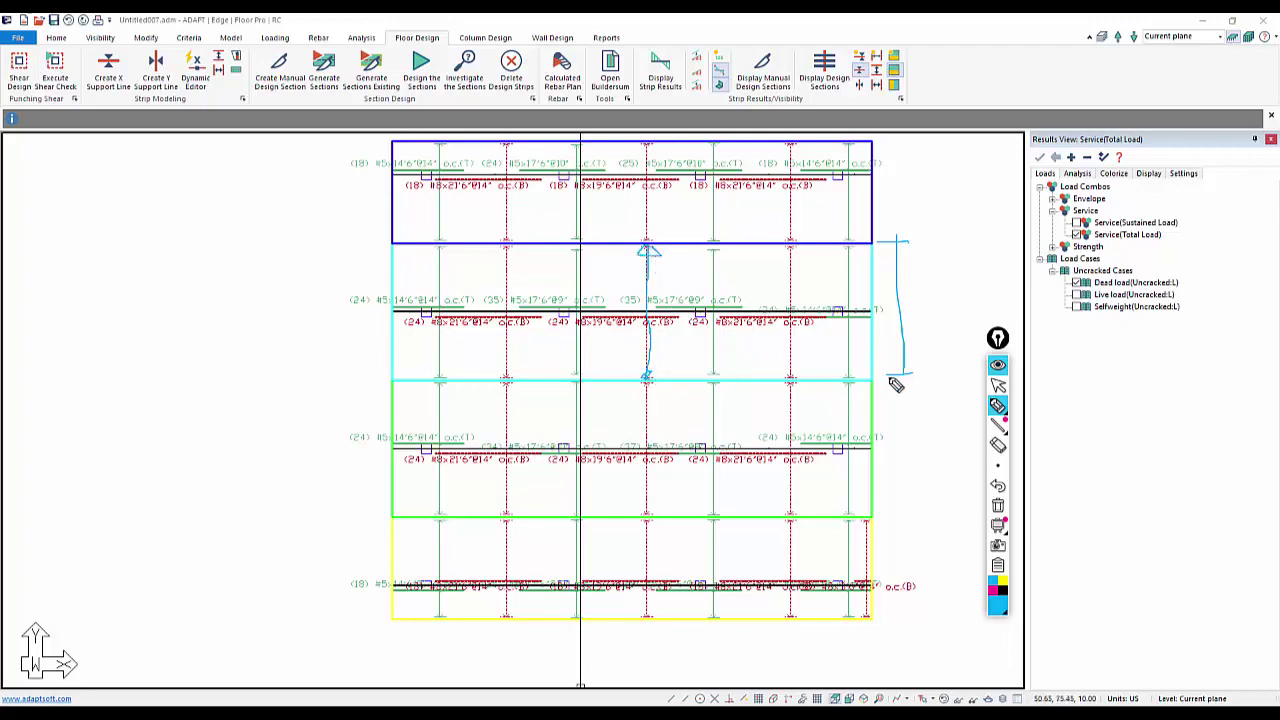
pyautogui.click(997, 385)
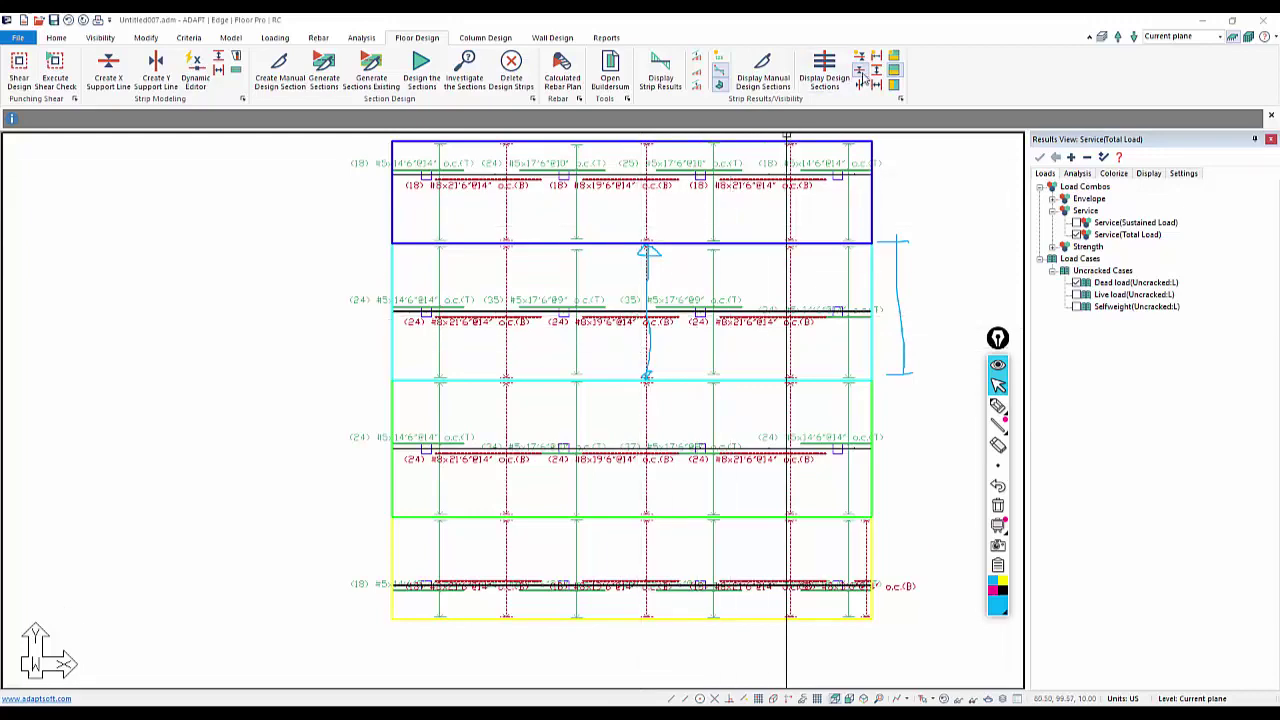
# Display design sections and review the second strip's design-section results, D/C ratio 0.965
pyautogui.click(825, 72)
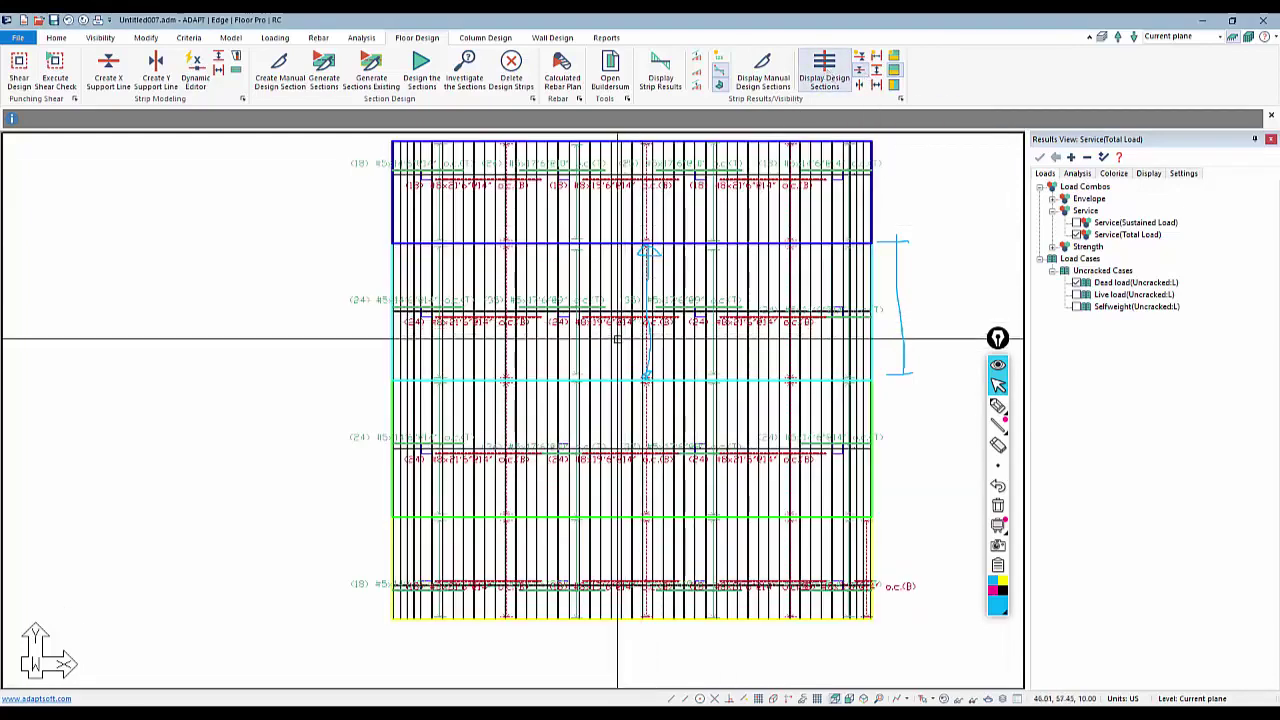
pyautogui.scroll(2, 635, 280)
pyautogui.doubleClick(635, 280)
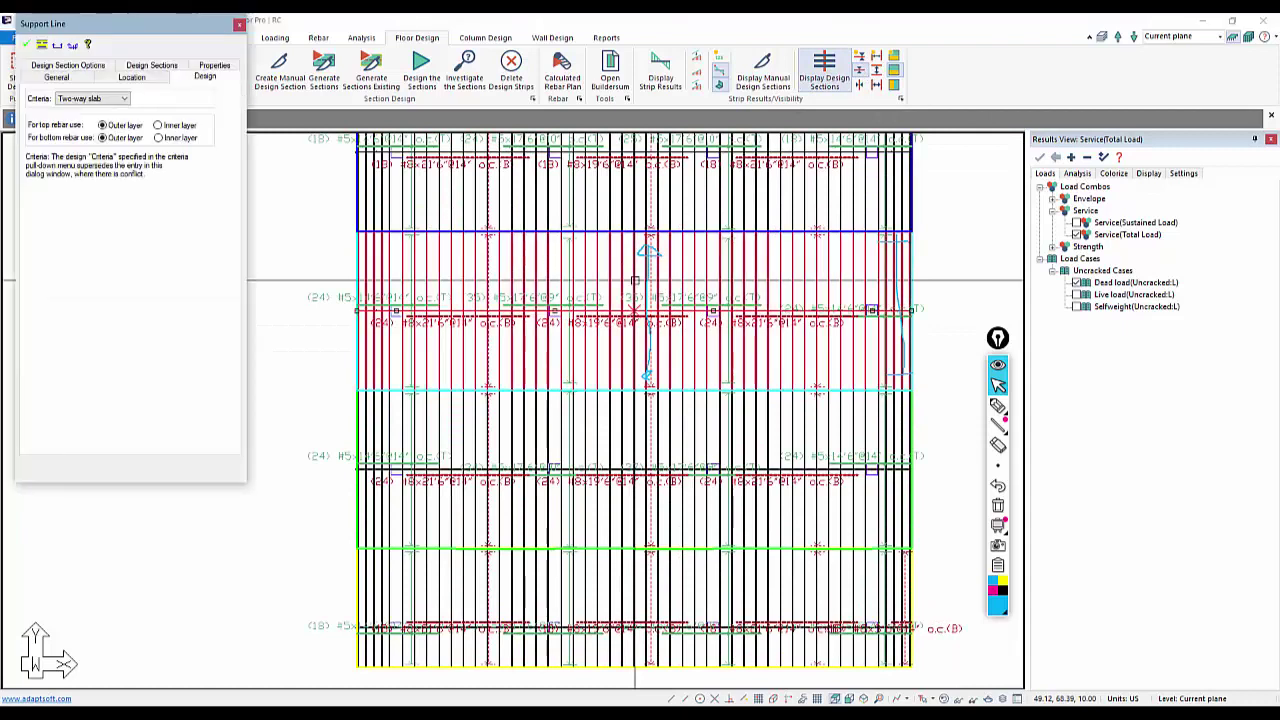
pyautogui.click(150, 75)
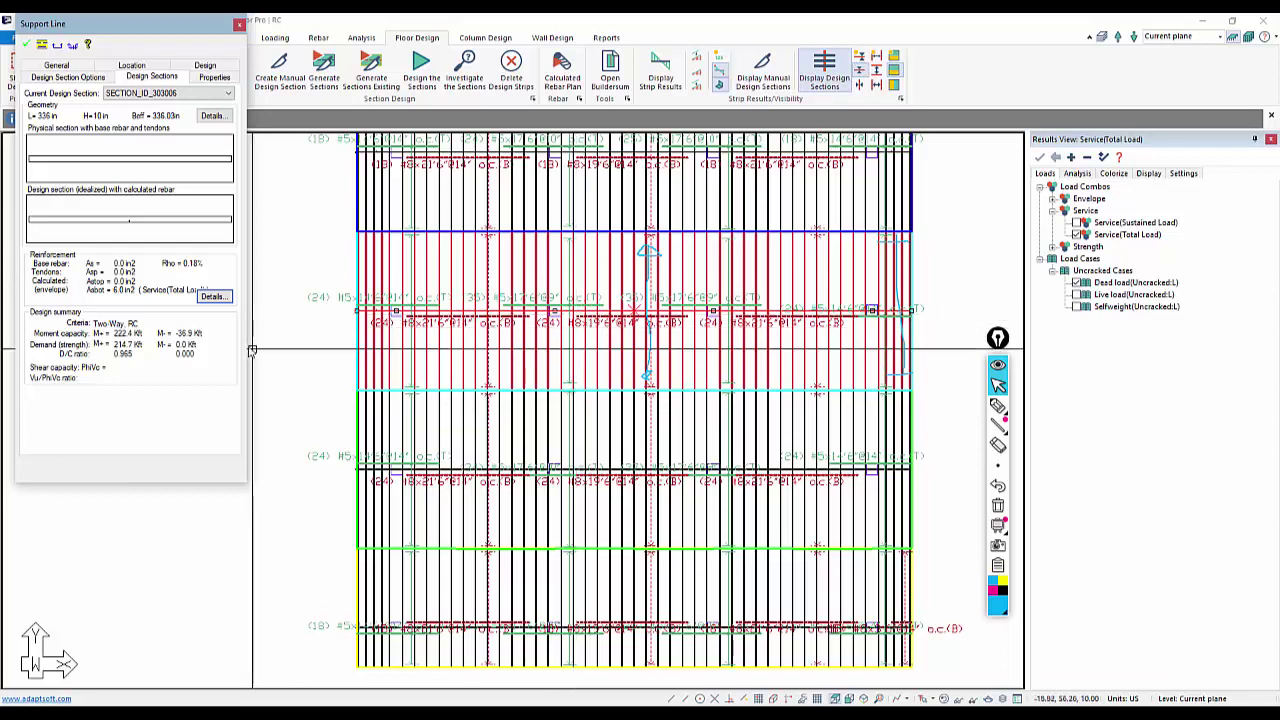
pyautogui.click(239, 23)
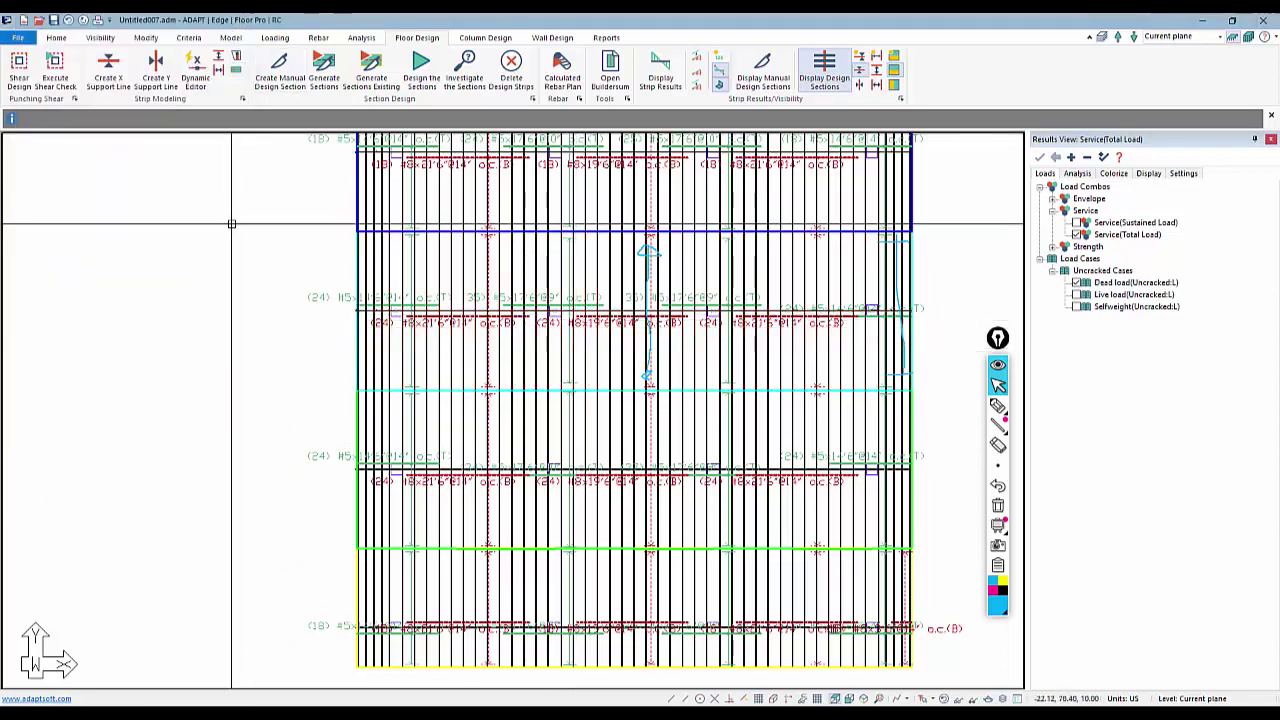
pyautogui.click(318, 37)
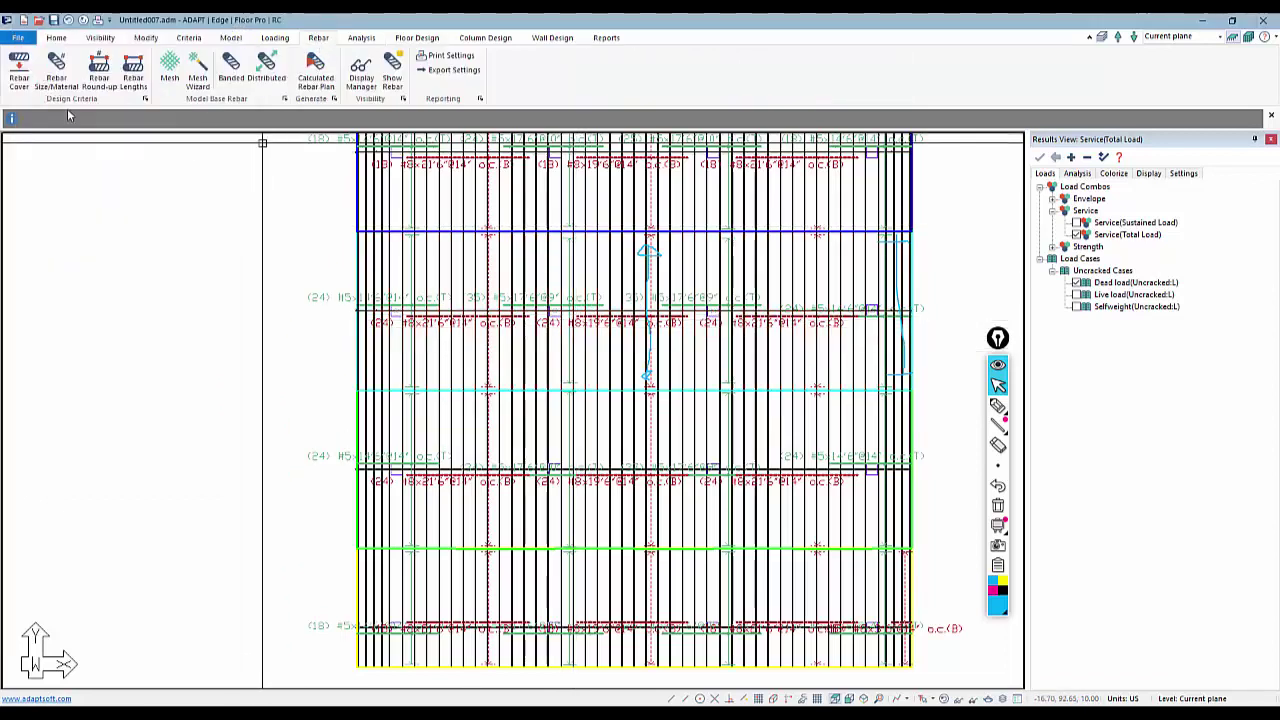
# Set the preferred bottom bar size to #8 in Rebar Size/Material, keeping #5 top bars
pyautogui.click(60, 78)
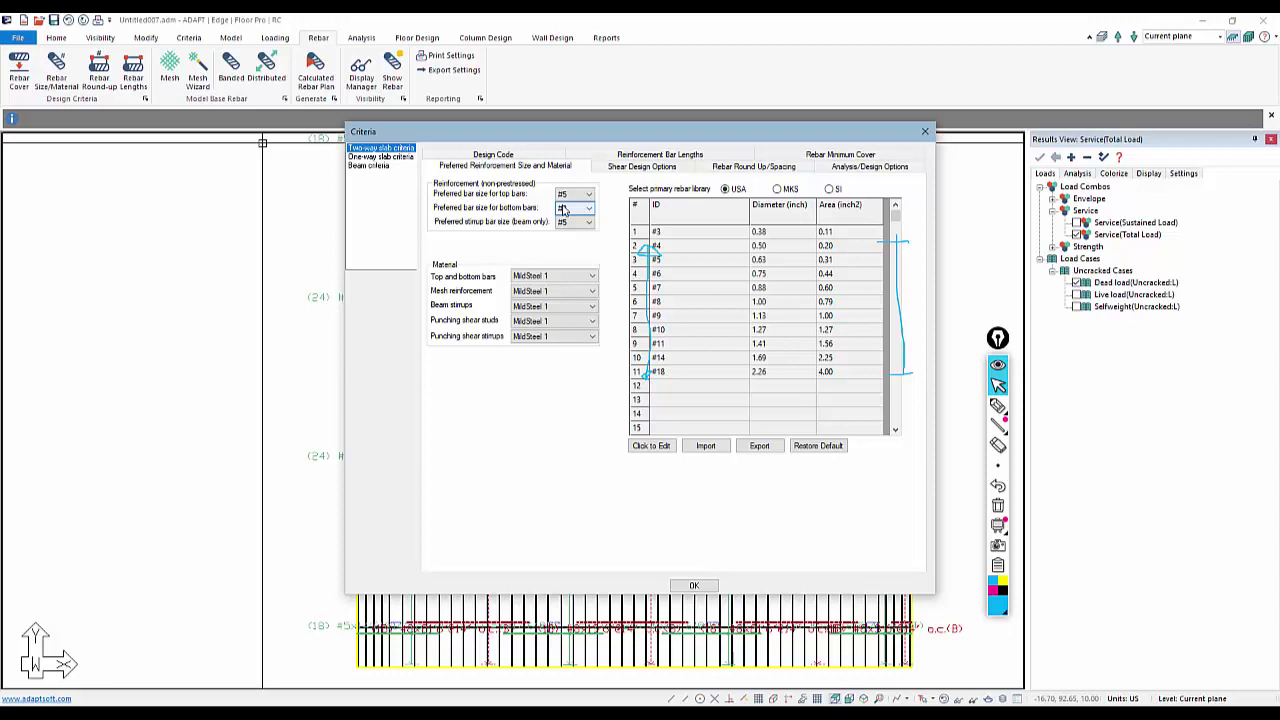
pyautogui.scroll(-3, 563, 209)
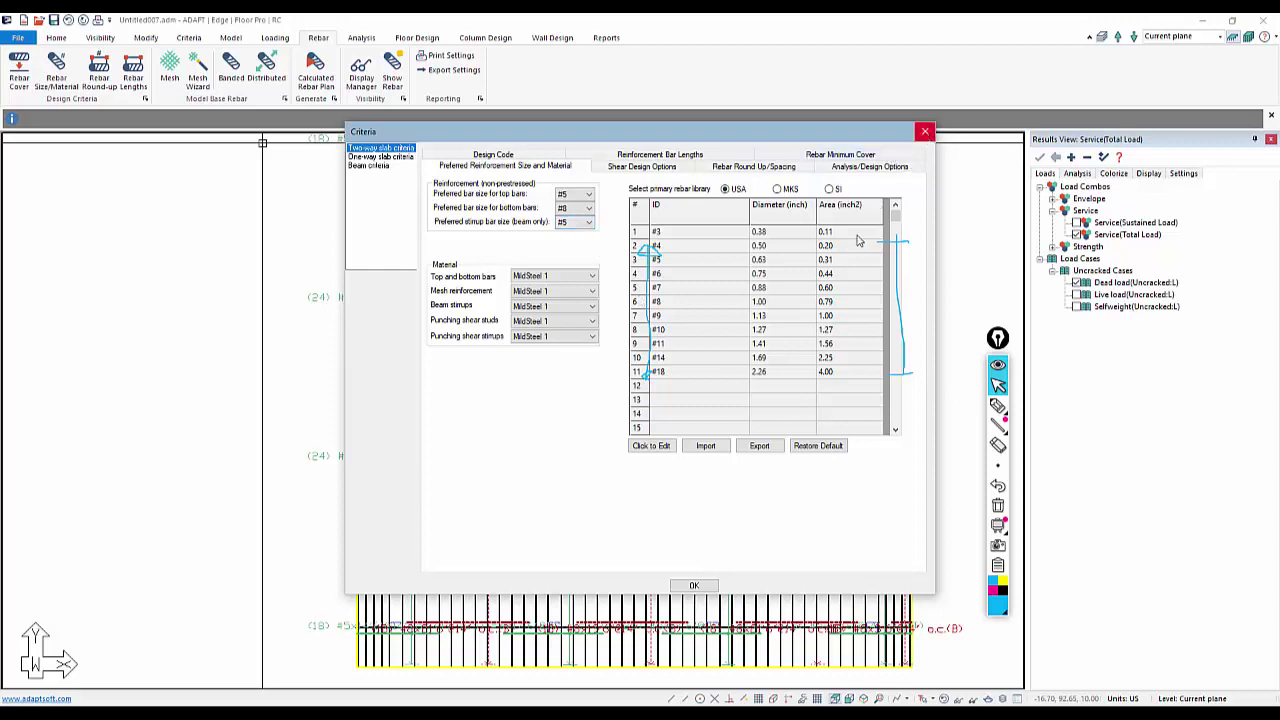
pyautogui.click(698, 587)
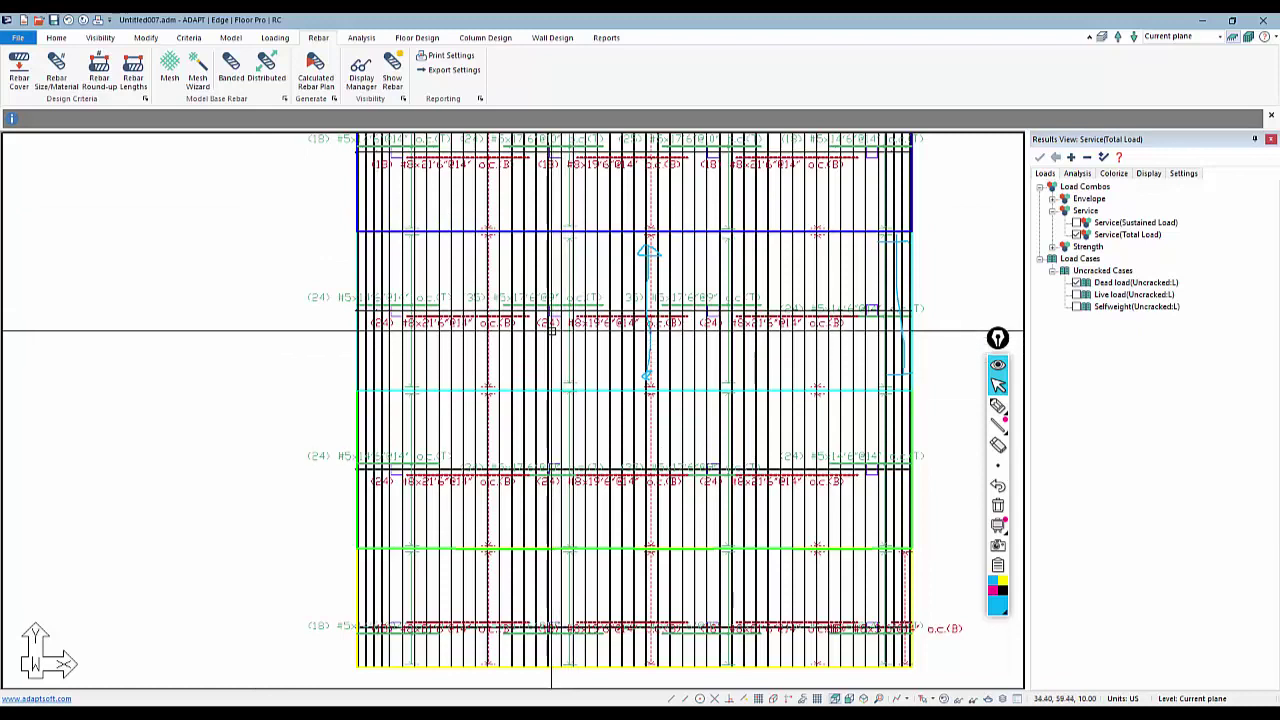
pyautogui.click(997, 405)
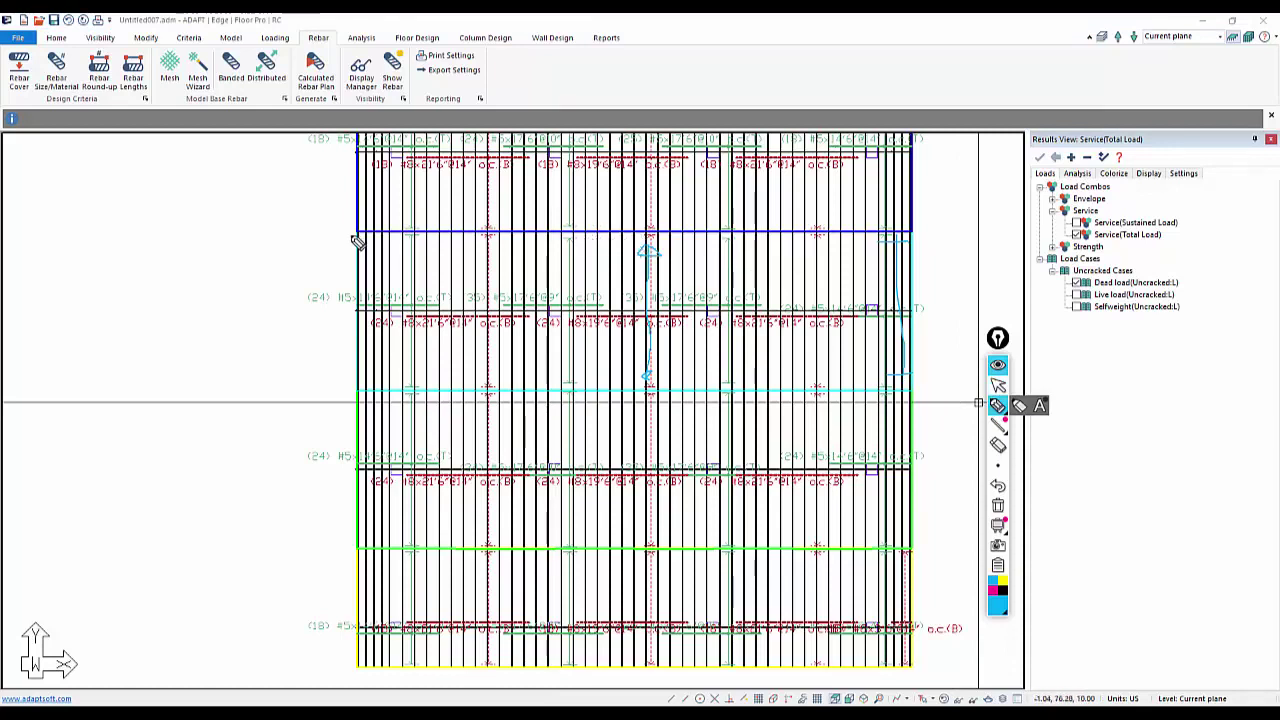
pyautogui.moveTo(352, 237); pyautogui.dragTo(308, 237)
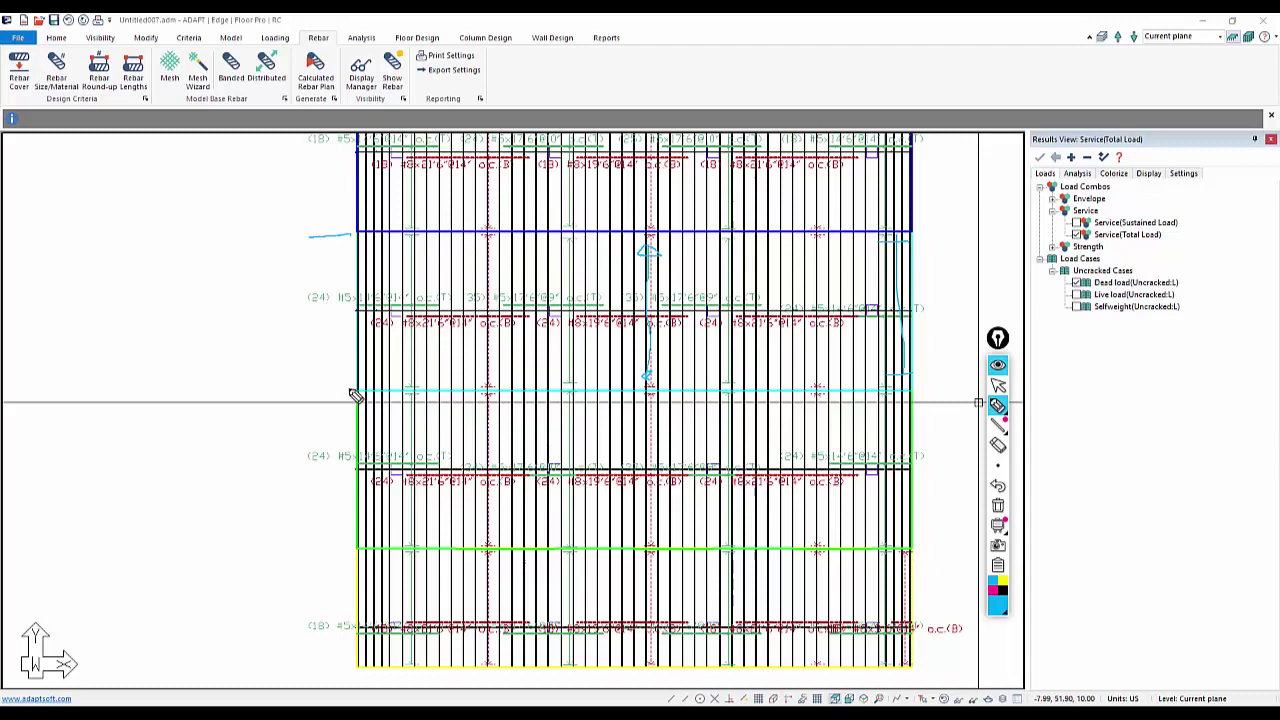
pyautogui.moveTo(351, 391); pyautogui.dragTo(304, 391)
pyautogui.moveTo(344, 265); pyautogui.dragTo(316, 265)
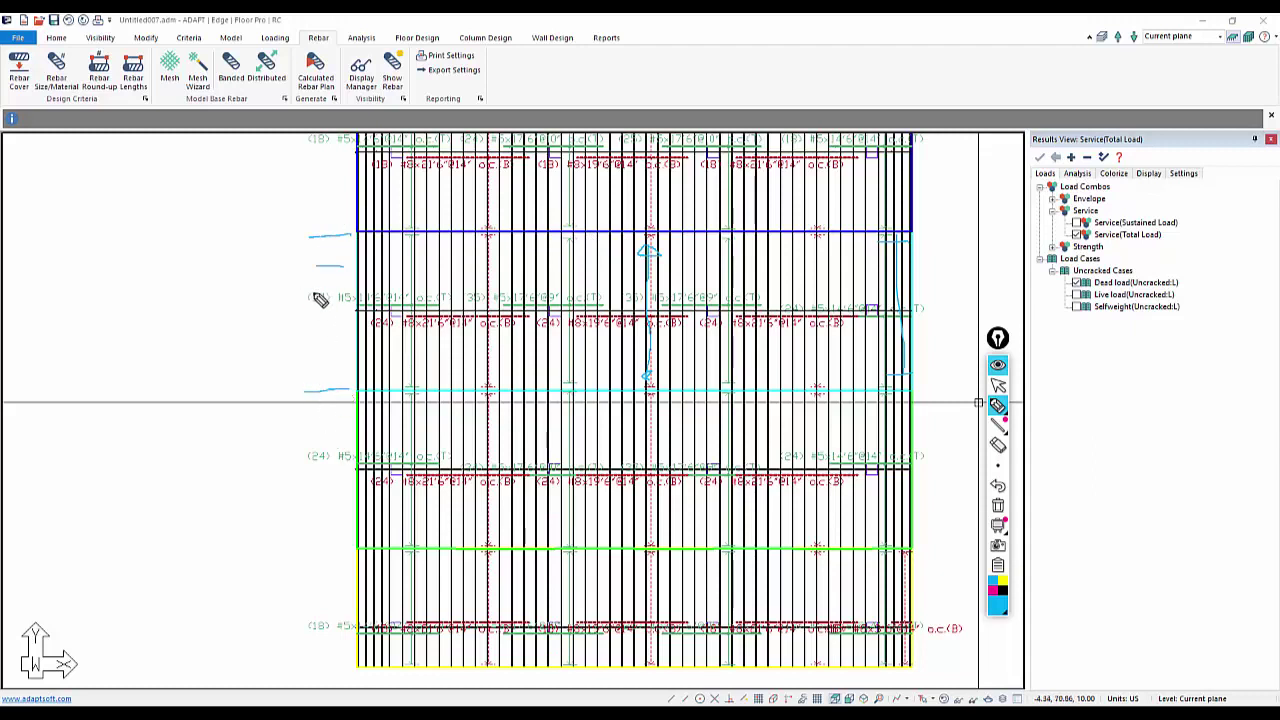
pyautogui.moveTo(346, 316)
pyautogui.mouseDown()
pyautogui.moveTo(316, 316)
pyautogui.moveTo(312, 365)
pyautogui.moveTo(348, 366)
pyautogui.mouseUp()
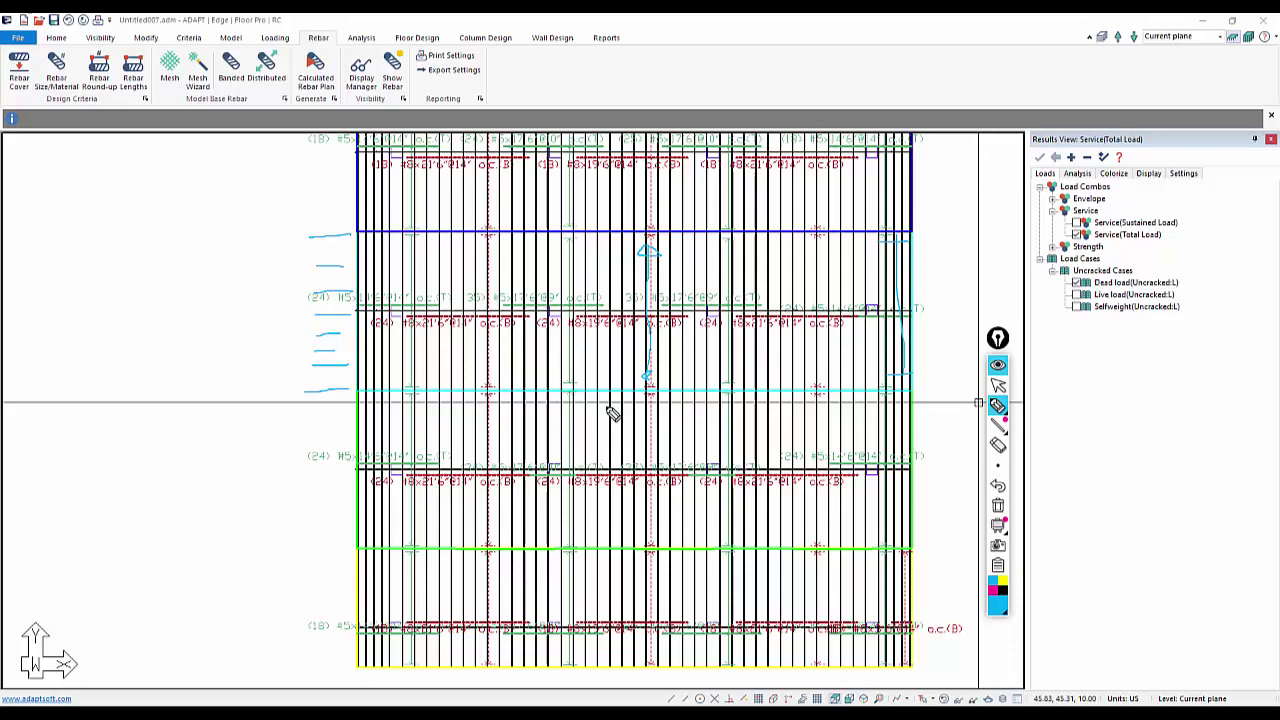
pyautogui.moveTo(160, 318); pyautogui.dragTo(196, 313)
pyautogui.moveTo(180, 319); pyautogui.dragTo(267, 301)
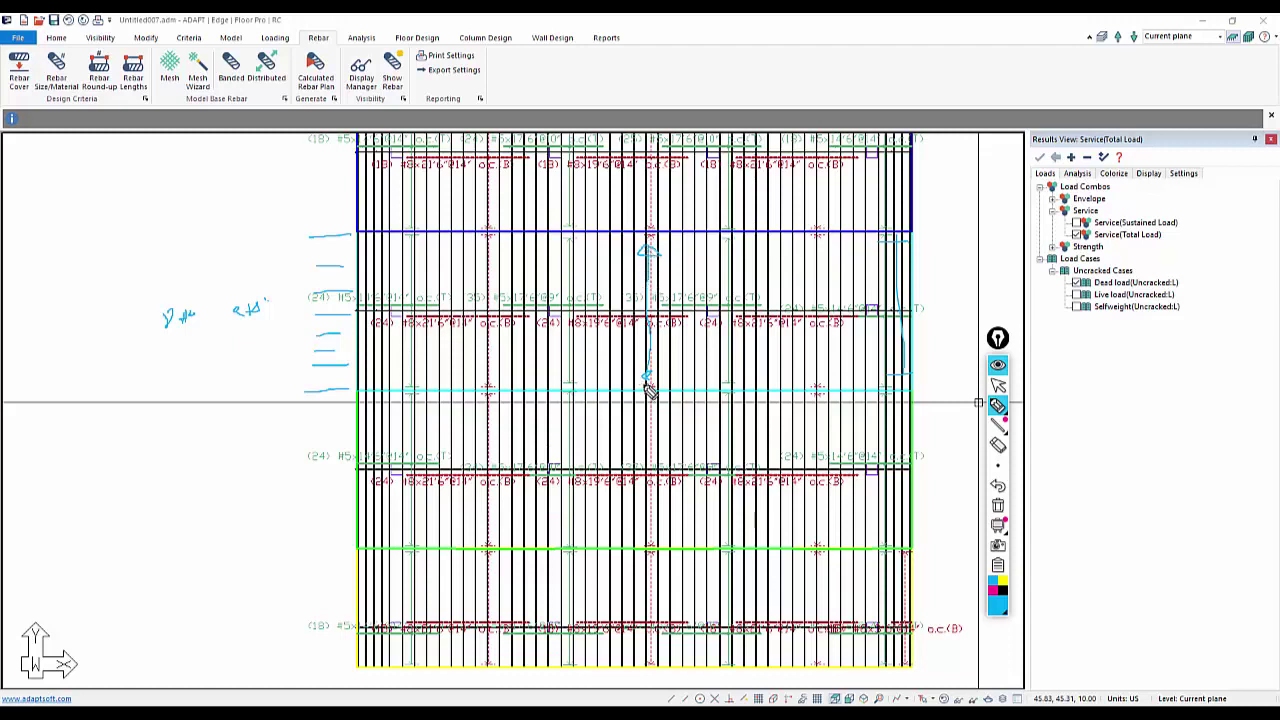
pyautogui.moveTo(206, 352)
pyautogui.mouseDown()
pyautogui.moveTo(198, 360)
pyautogui.moveTo(226, 349)
pyautogui.moveTo(156, 330)
pyautogui.mouseUp()
pyautogui.click(211, 350)
pyautogui.click(997, 385)
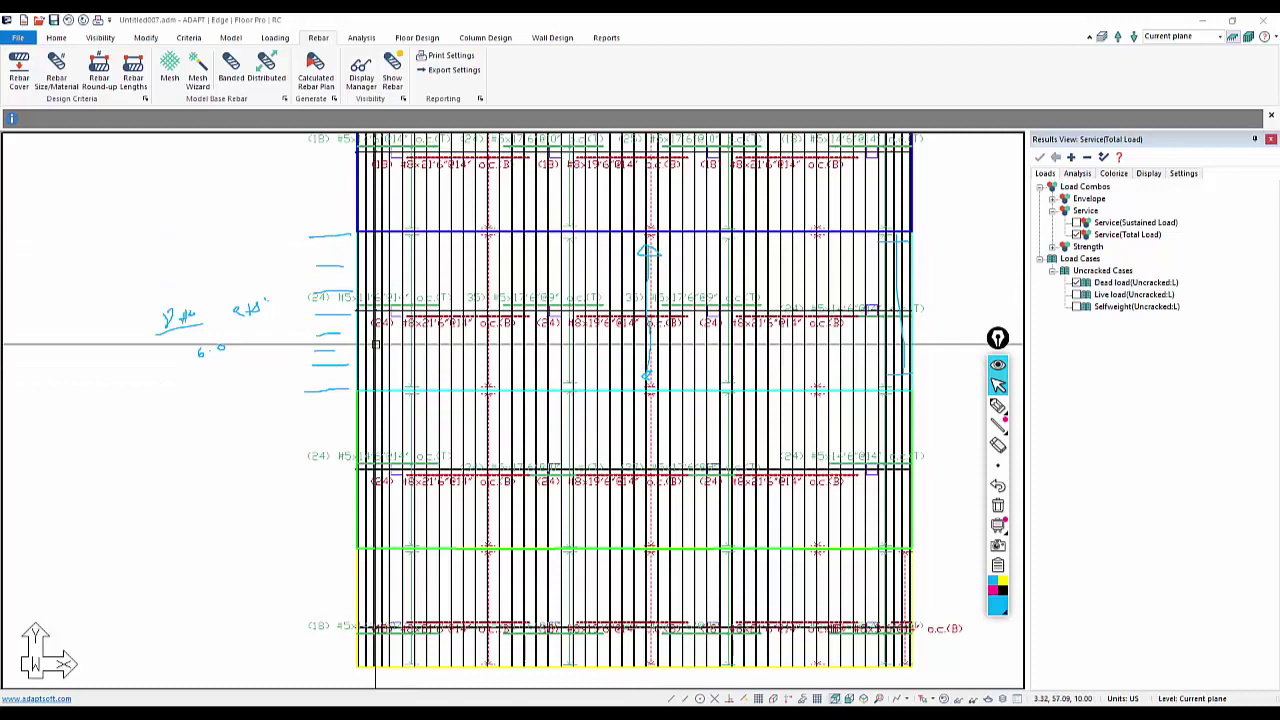
# In the Rebar Round-up criteria, tick 'Disregard maximum spacing requirement' and confirm
pyautogui.click(101, 80)
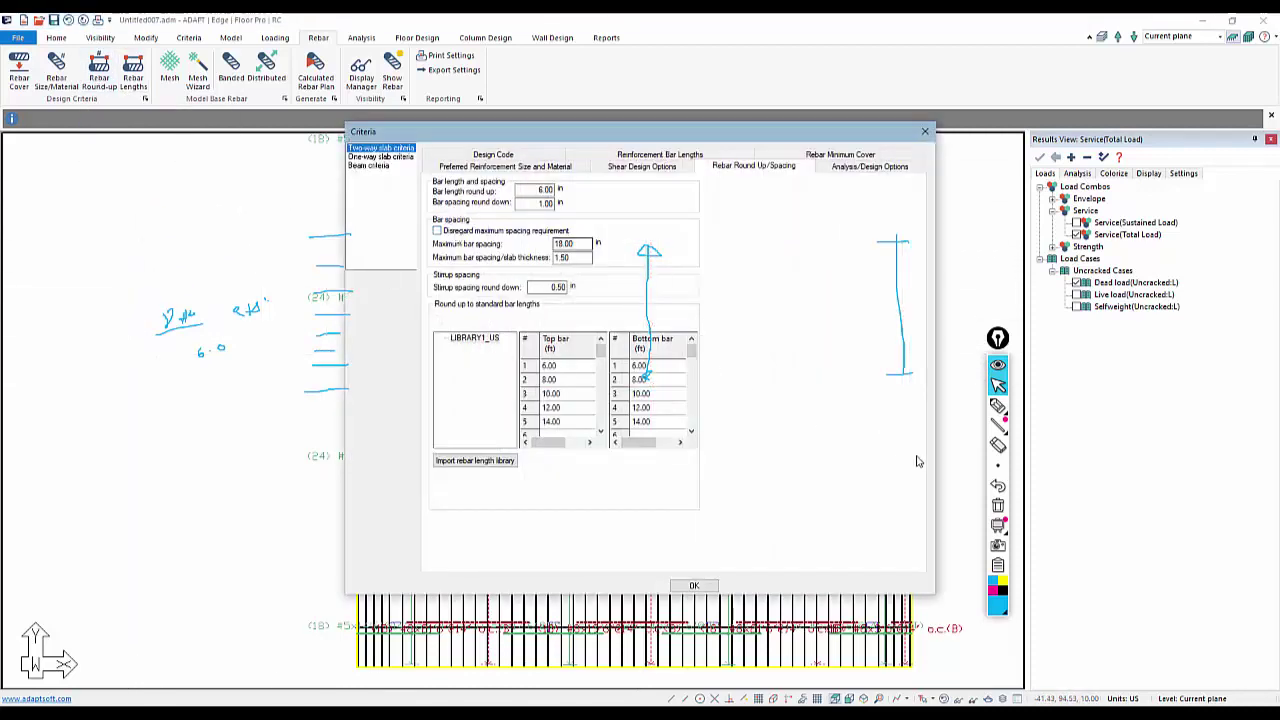
pyautogui.click(997, 505)
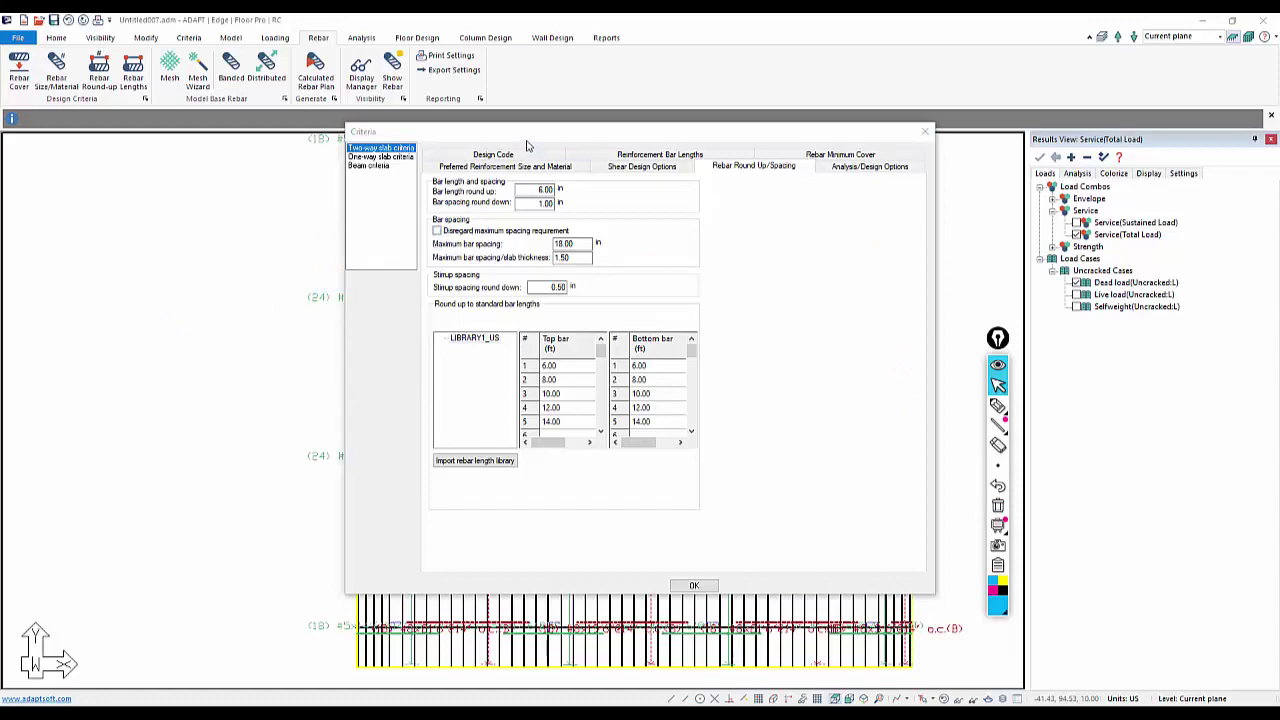
pyautogui.moveTo(522, 136); pyautogui.dragTo(764, 106)
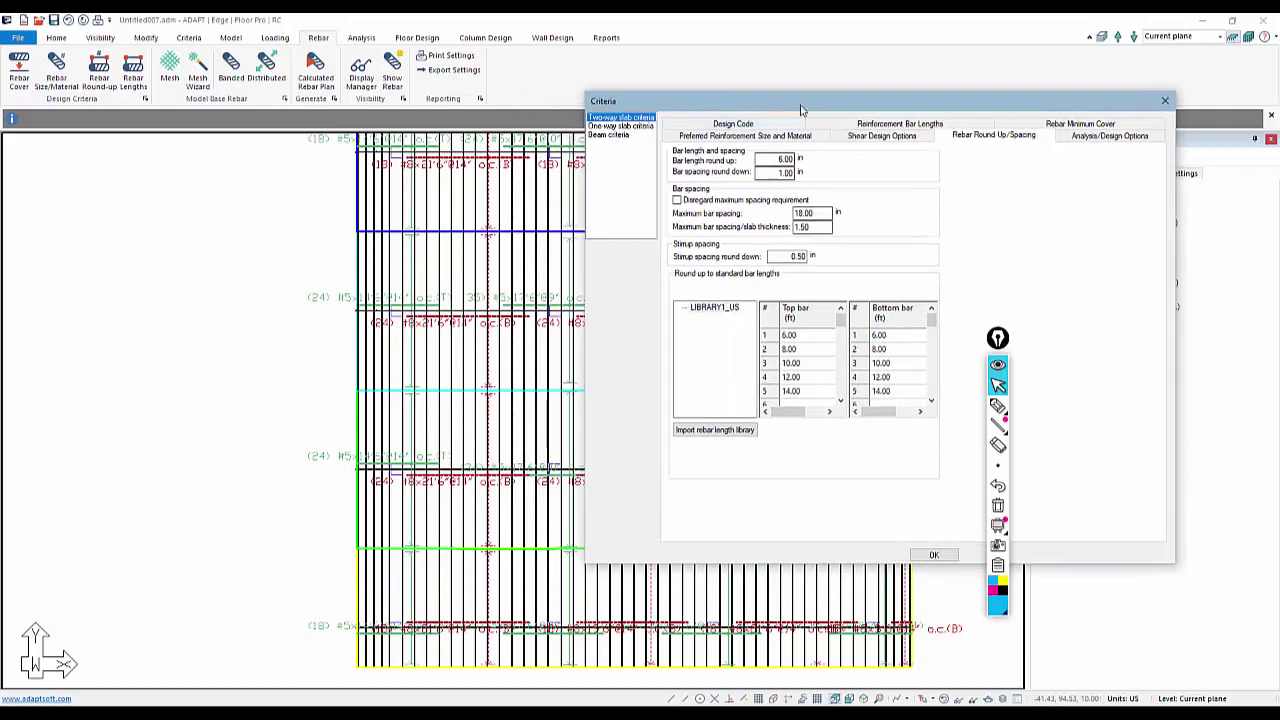
pyautogui.moveTo(866, 108); pyautogui.dragTo(993, 106)
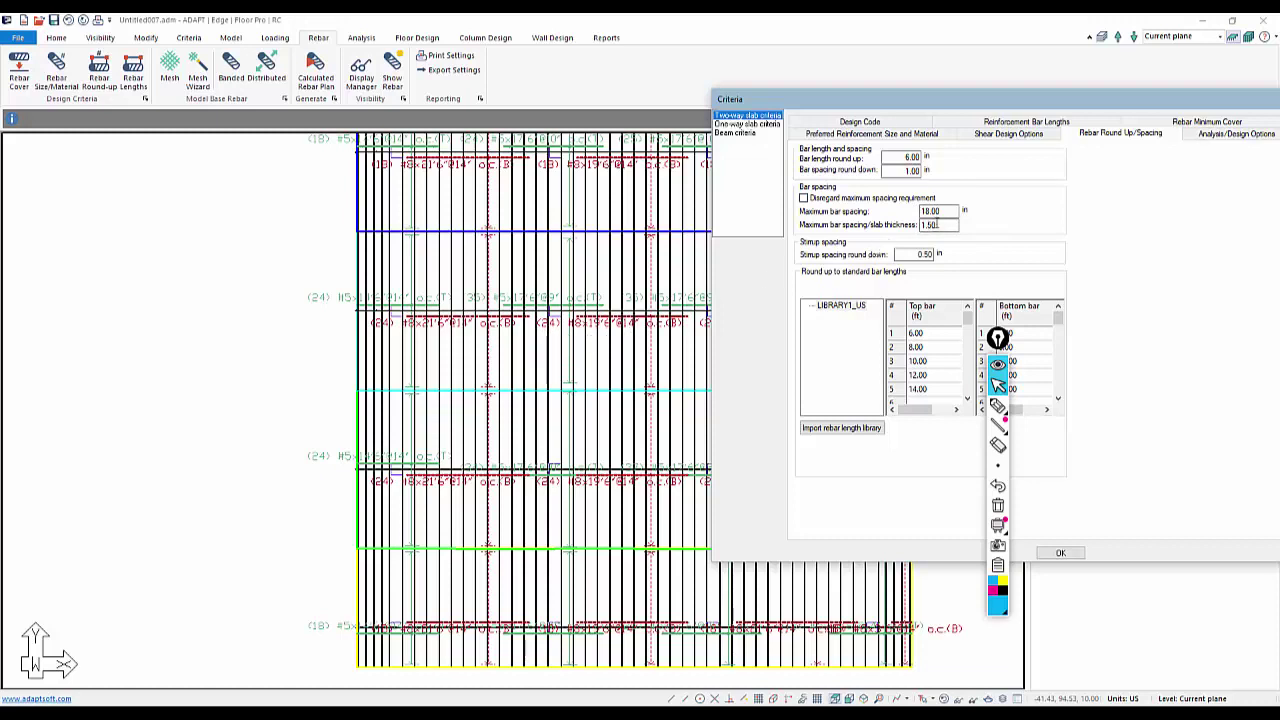
pyautogui.click(940, 211)
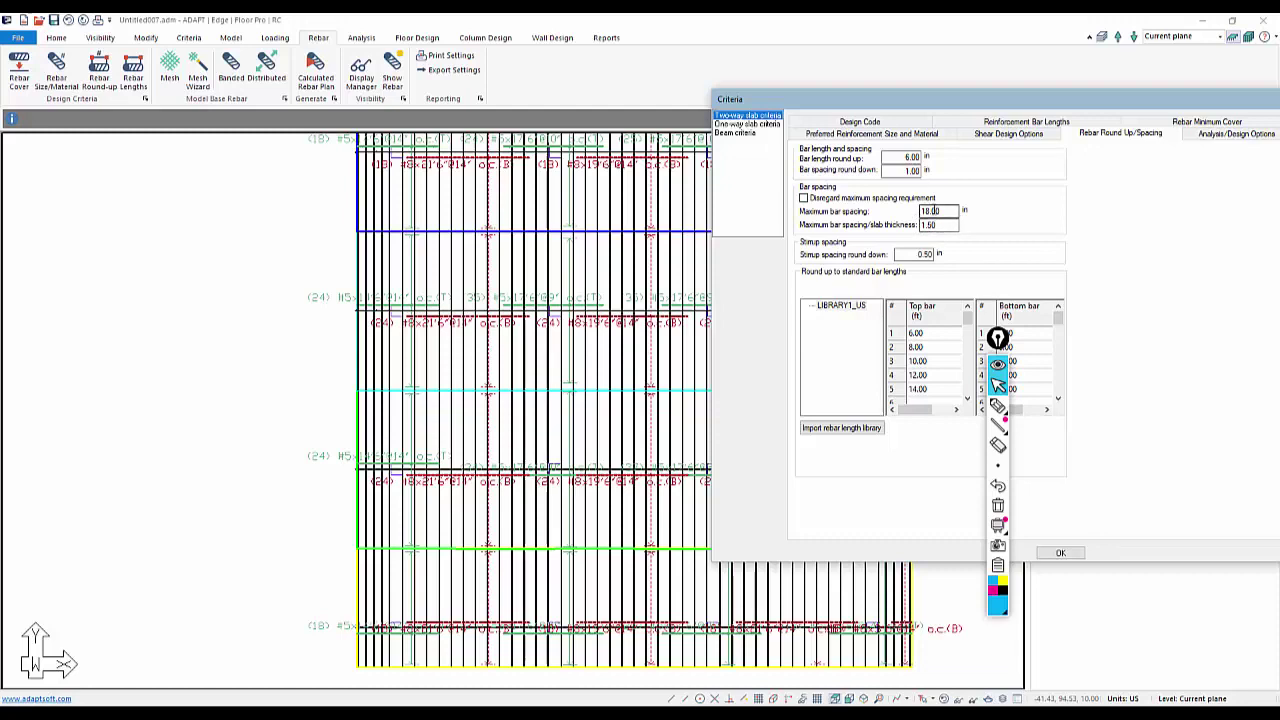
pyautogui.click(803, 198)
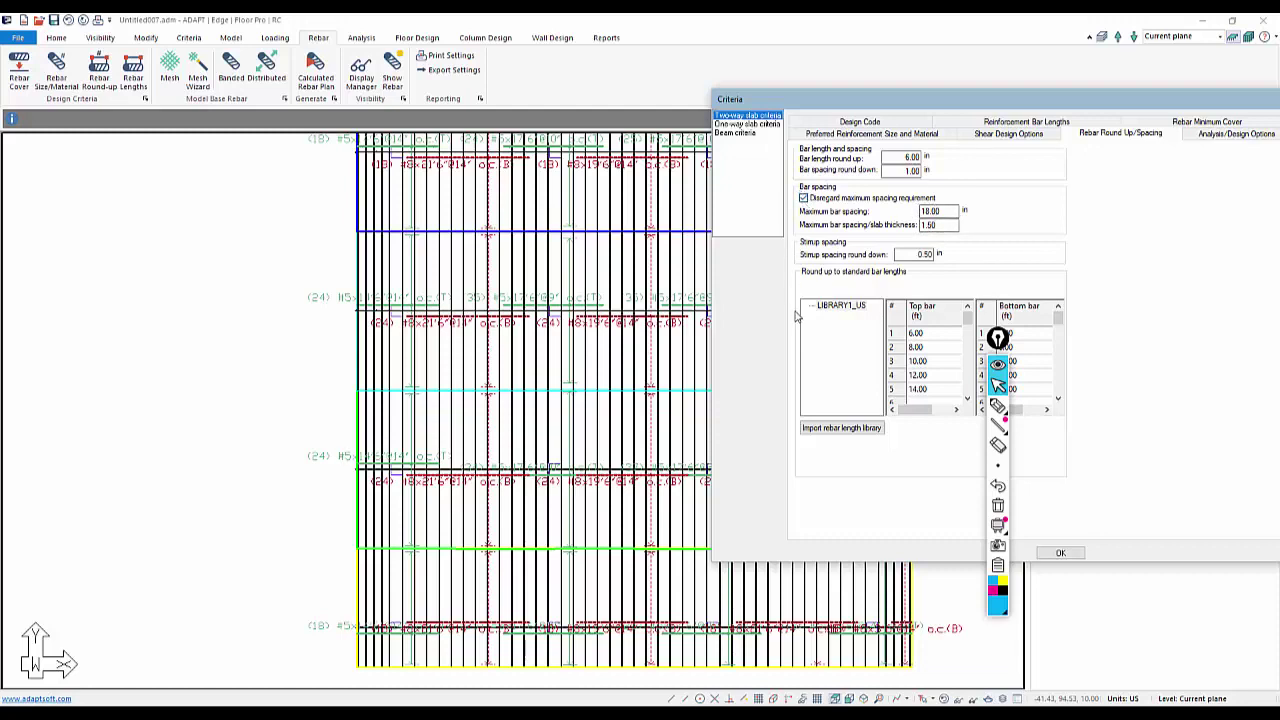
pyautogui.click(1042, 556)
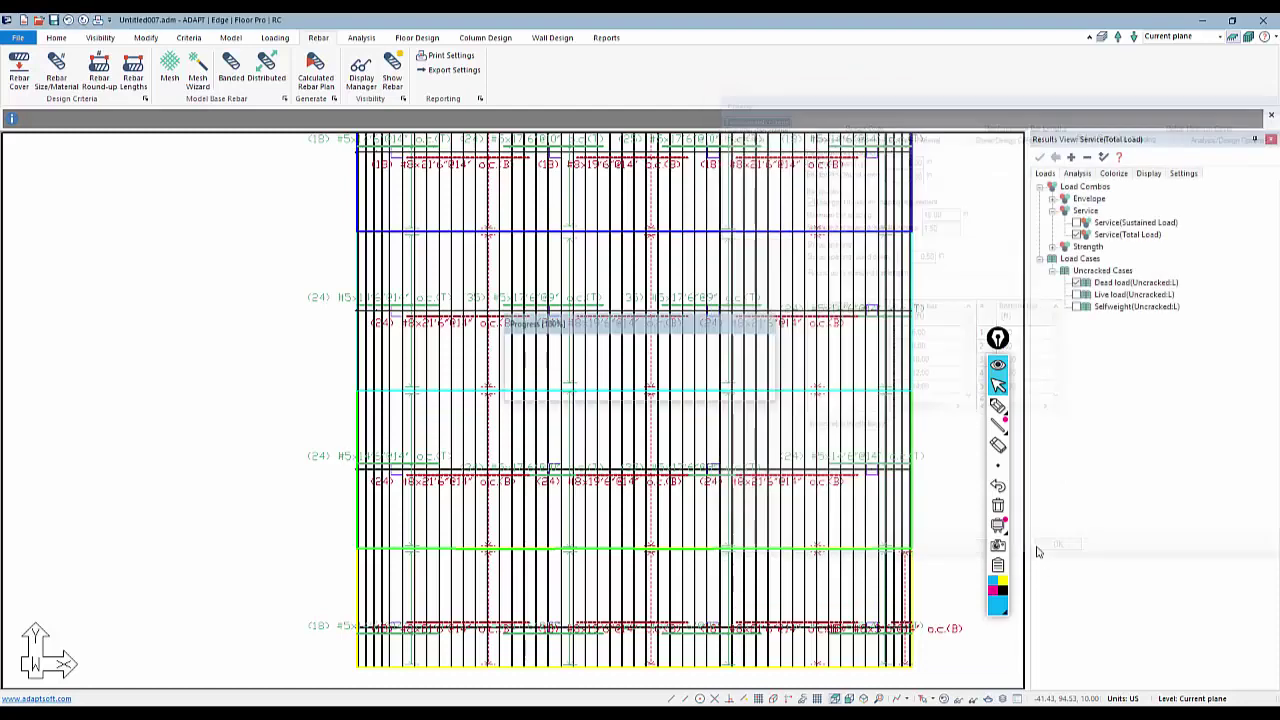
# Generate the Calculated Rebar Plan for the Envelope combination and zoom to check the #8 bottom bars
pyautogui.click(420, 38)
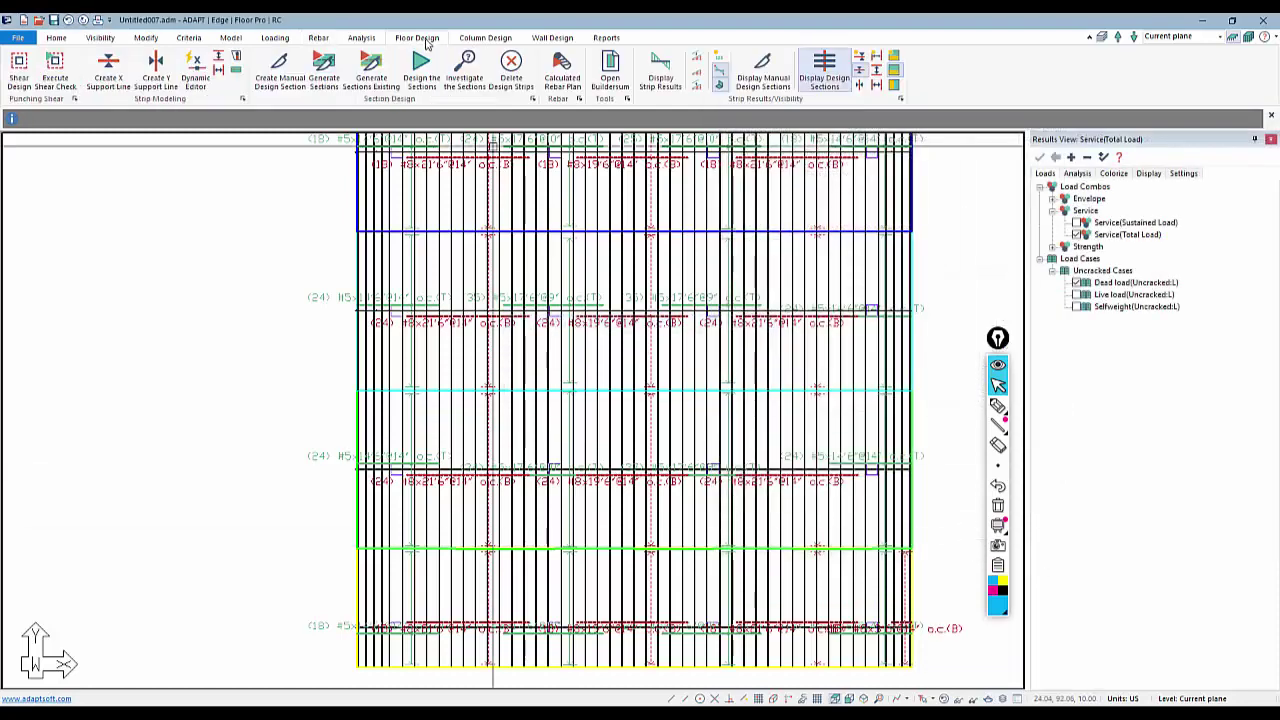
pyautogui.click(563, 77)
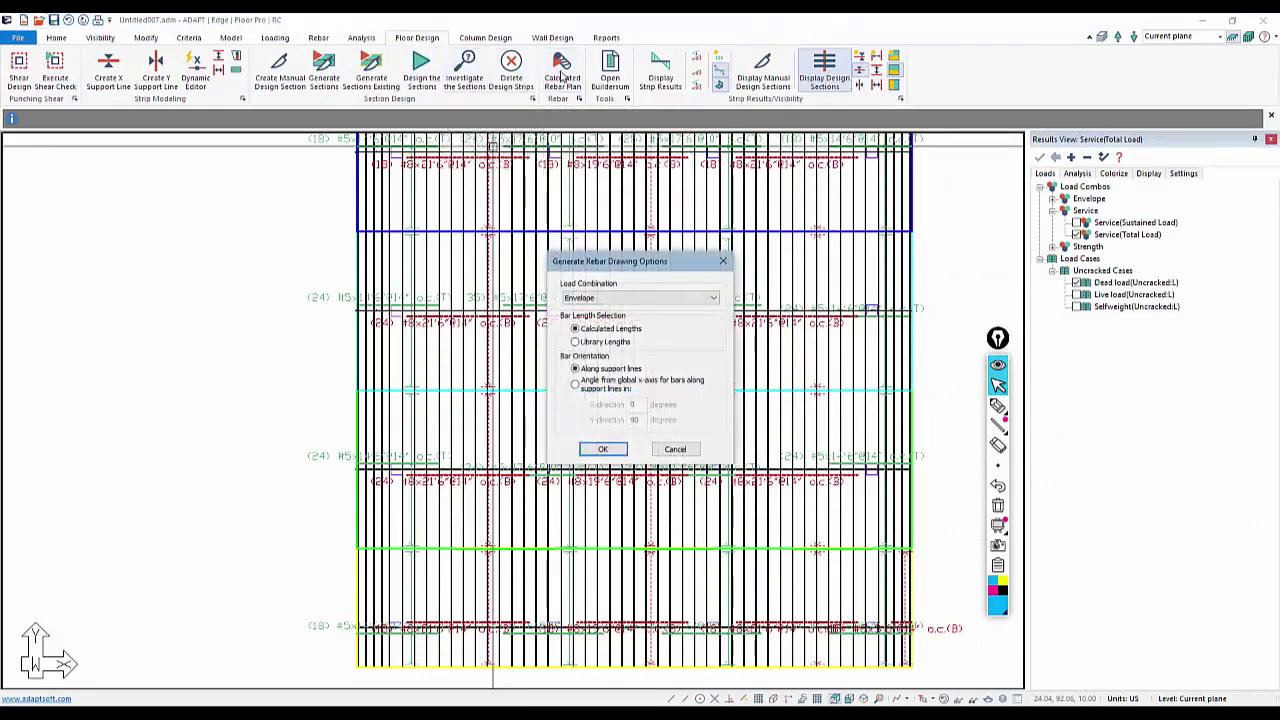
pyautogui.click(602, 448)
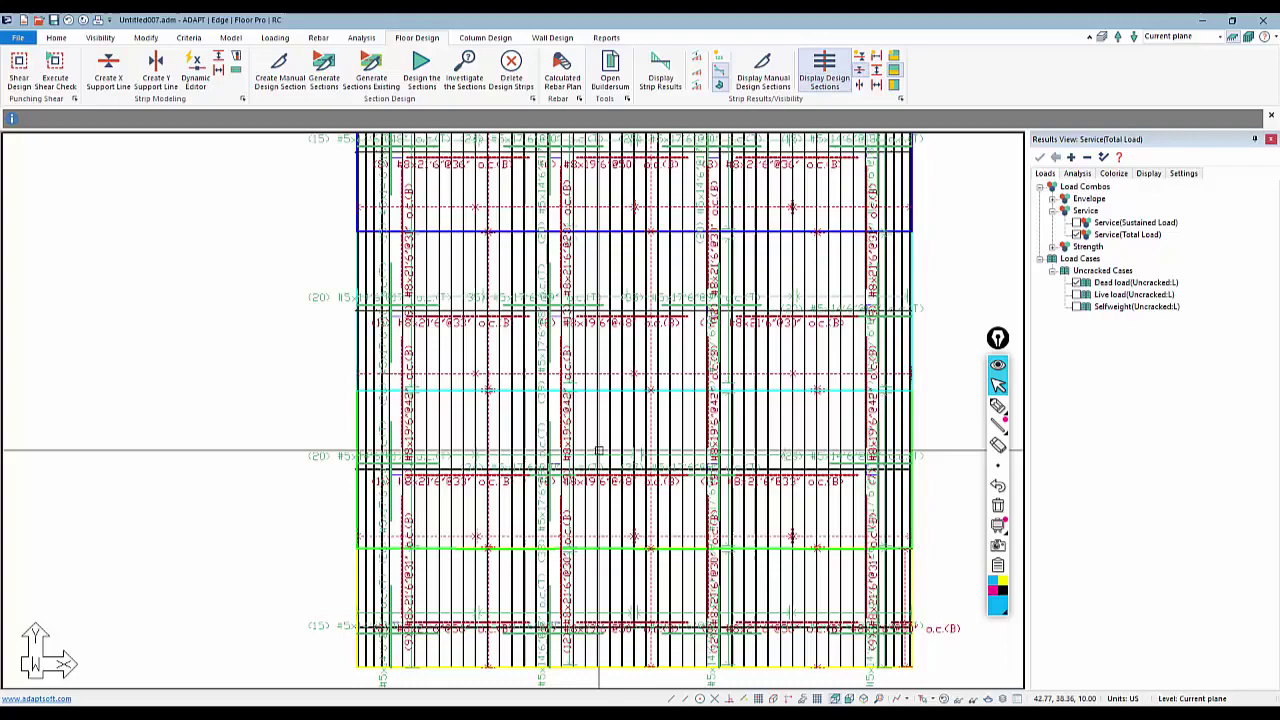
pyautogui.scroll(2, 541, 330)
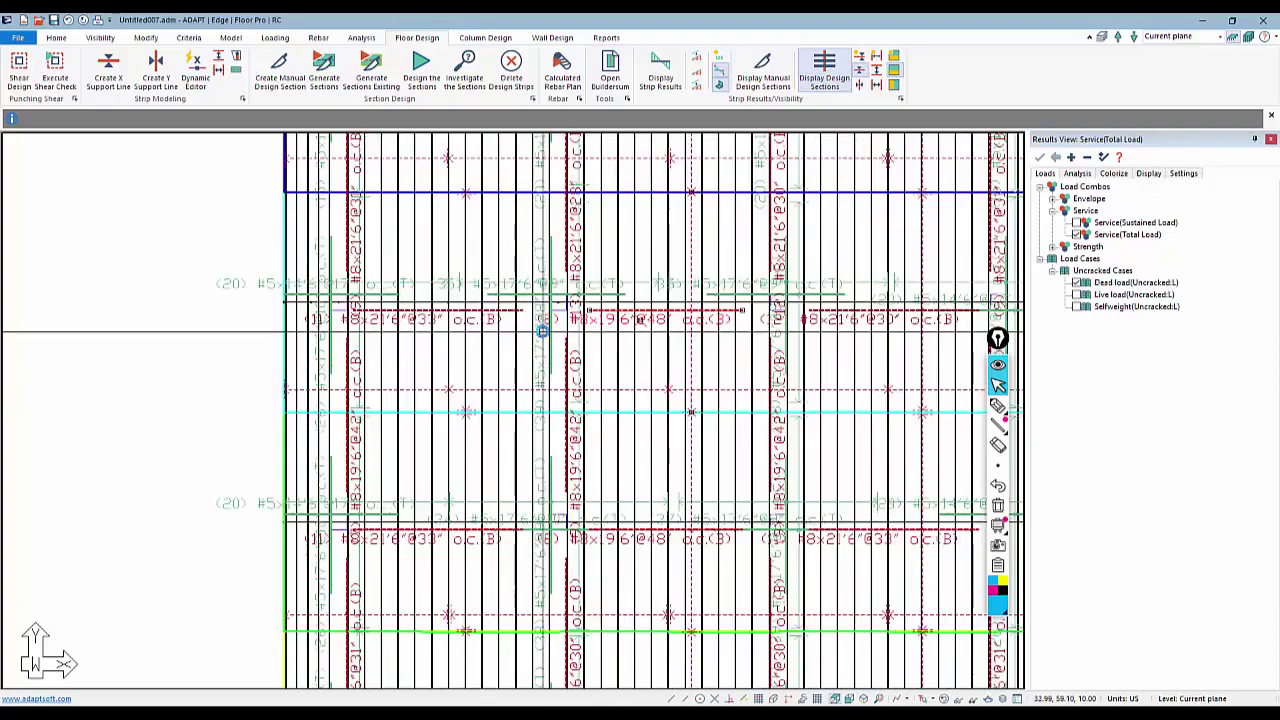
pyautogui.scroll(1, 541, 330)
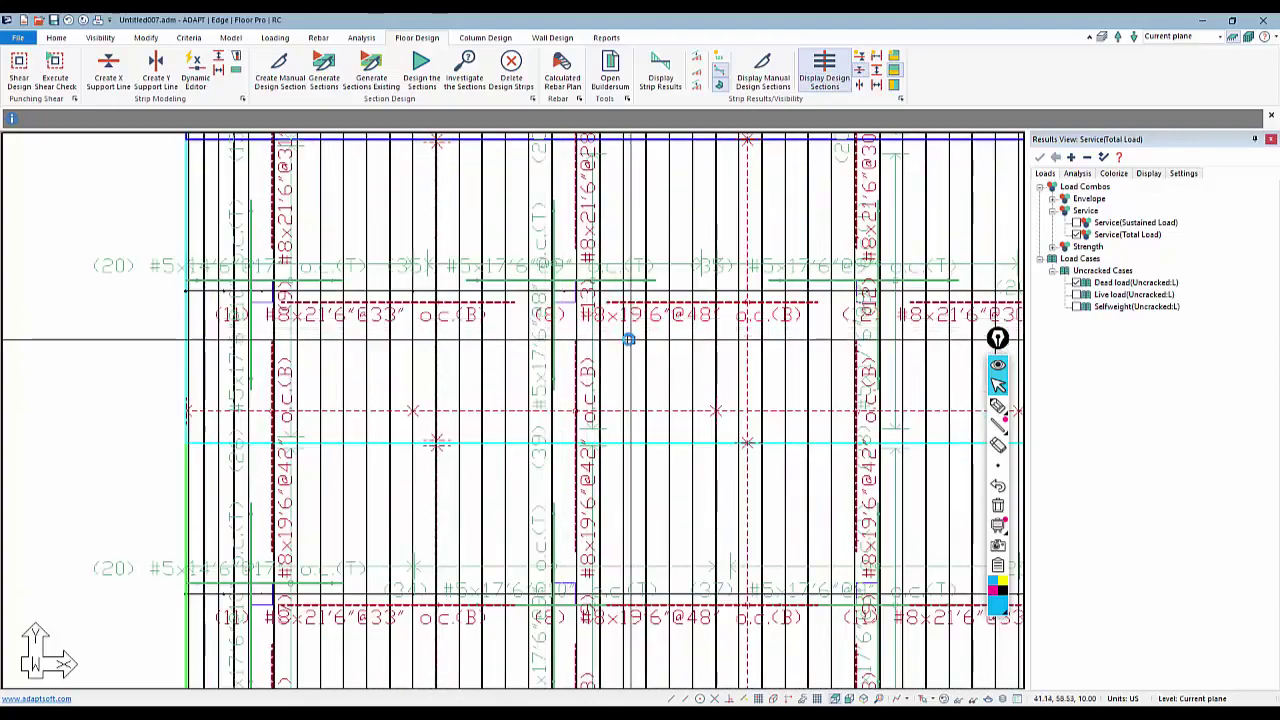
pyautogui.scroll(-3, 628, 340)
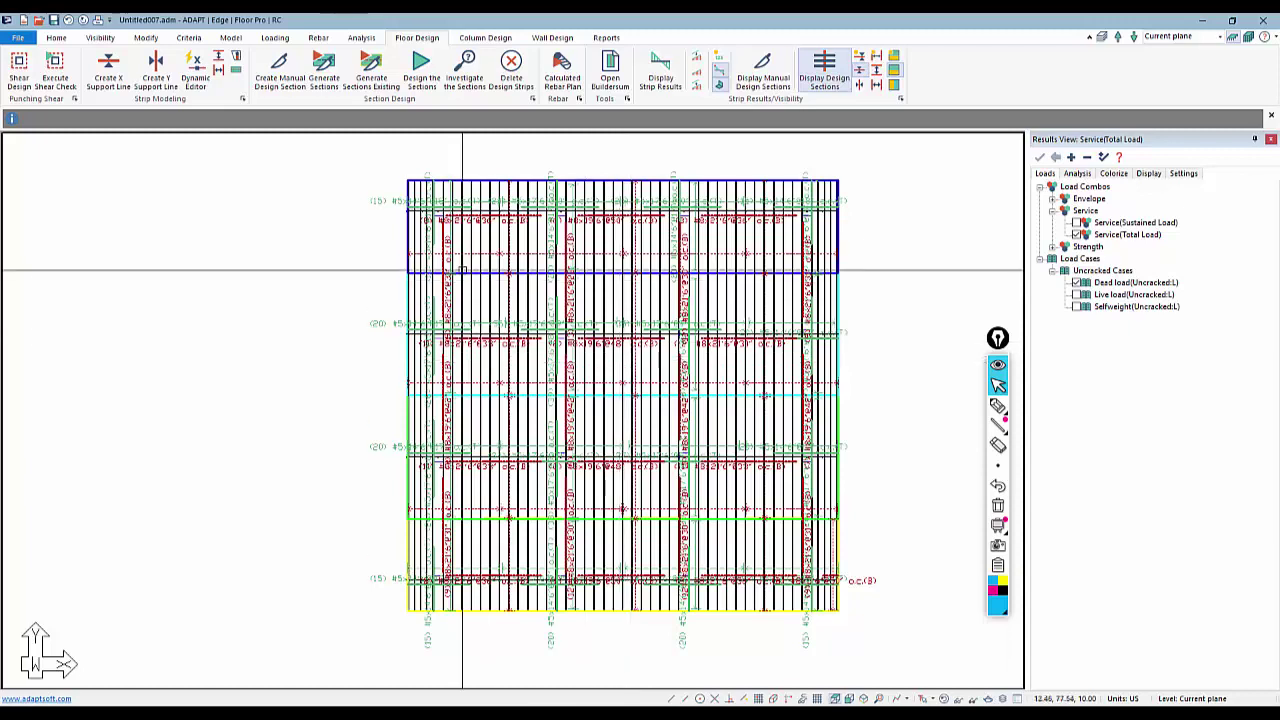
# Hide the strip drawing and use the Mesh Wizard to create a bottom mesh of #8 bars at 8.00 in both directions
pyautogui.click(819, 698)
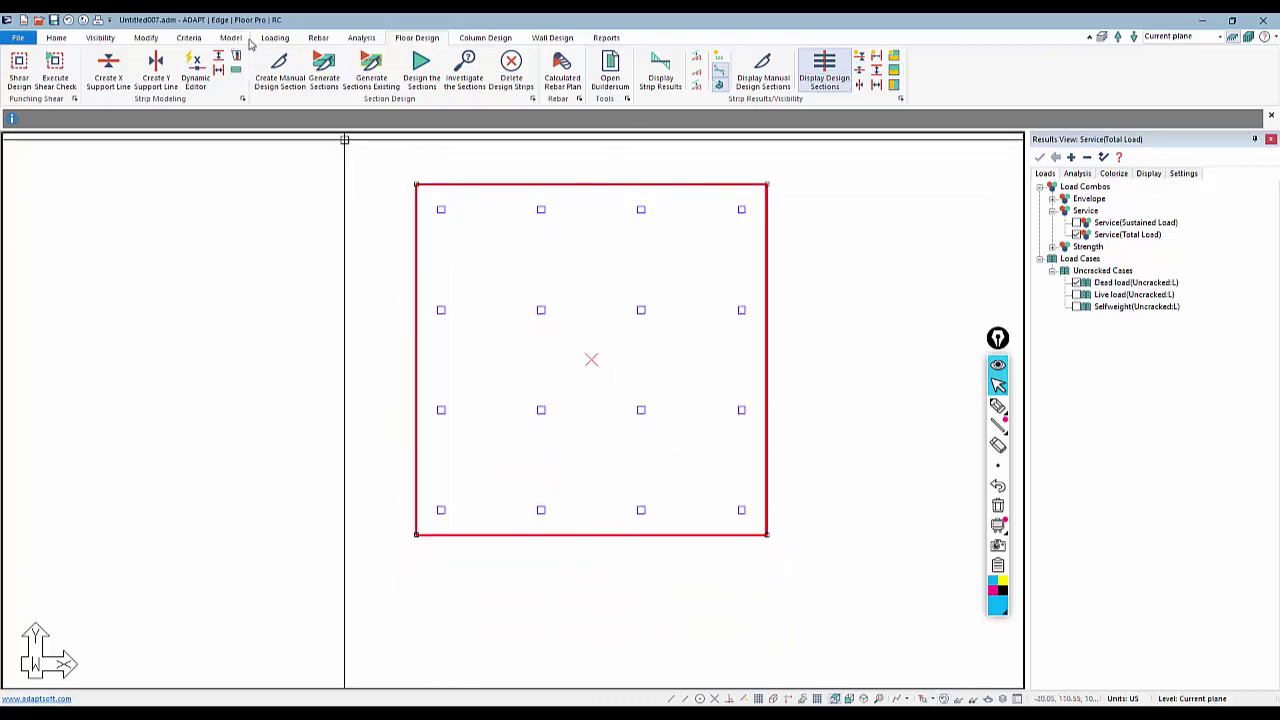
pyautogui.click(320, 40)
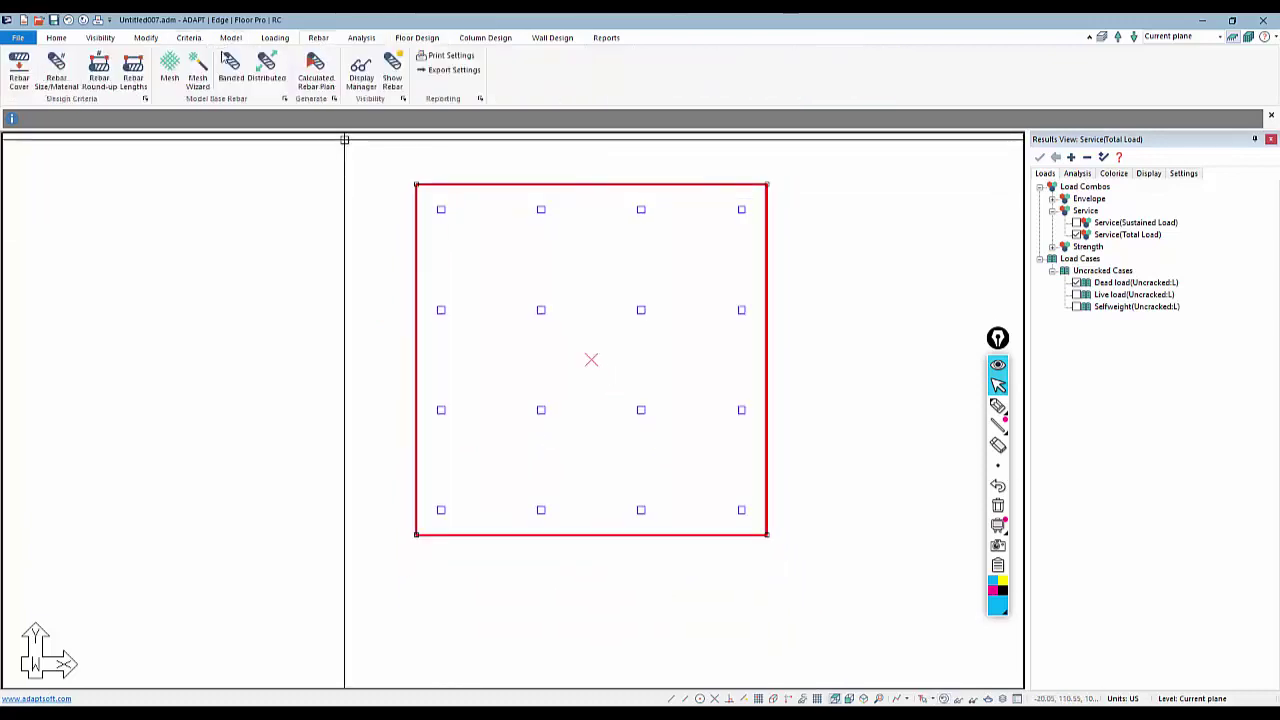
pyautogui.click(197, 80)
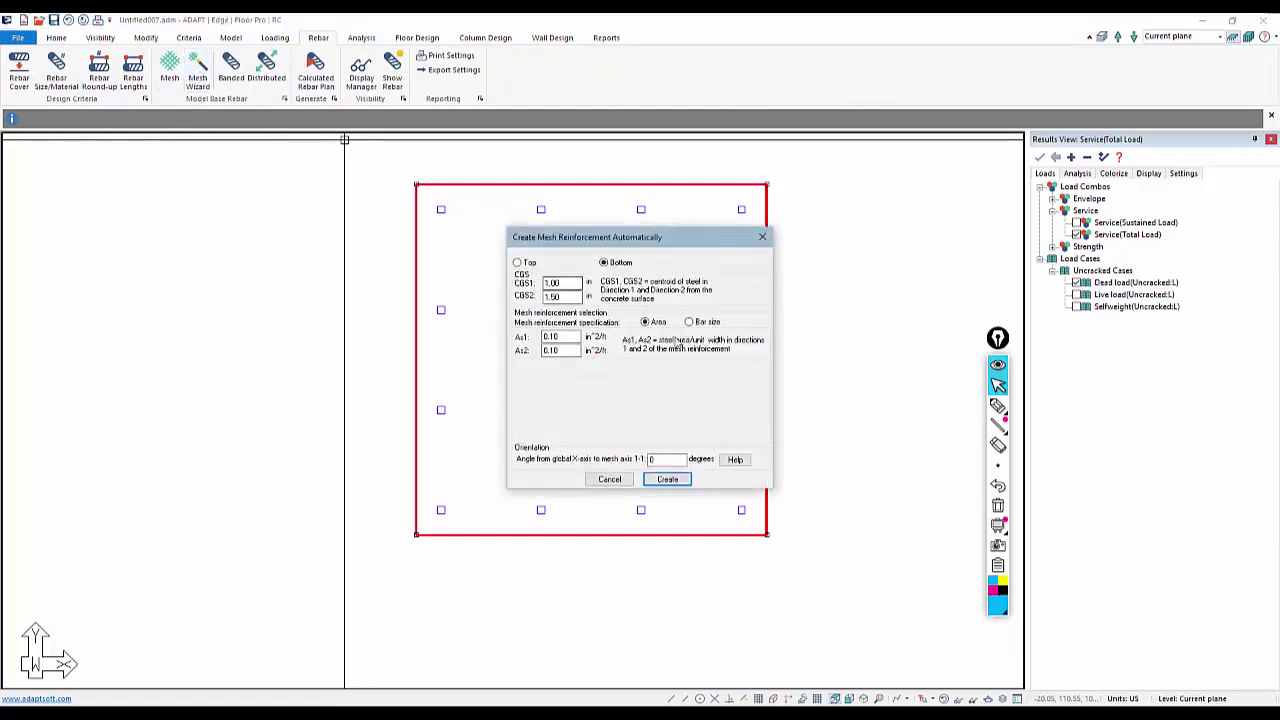
pyautogui.click(689, 321)
pyautogui.click(585, 398)
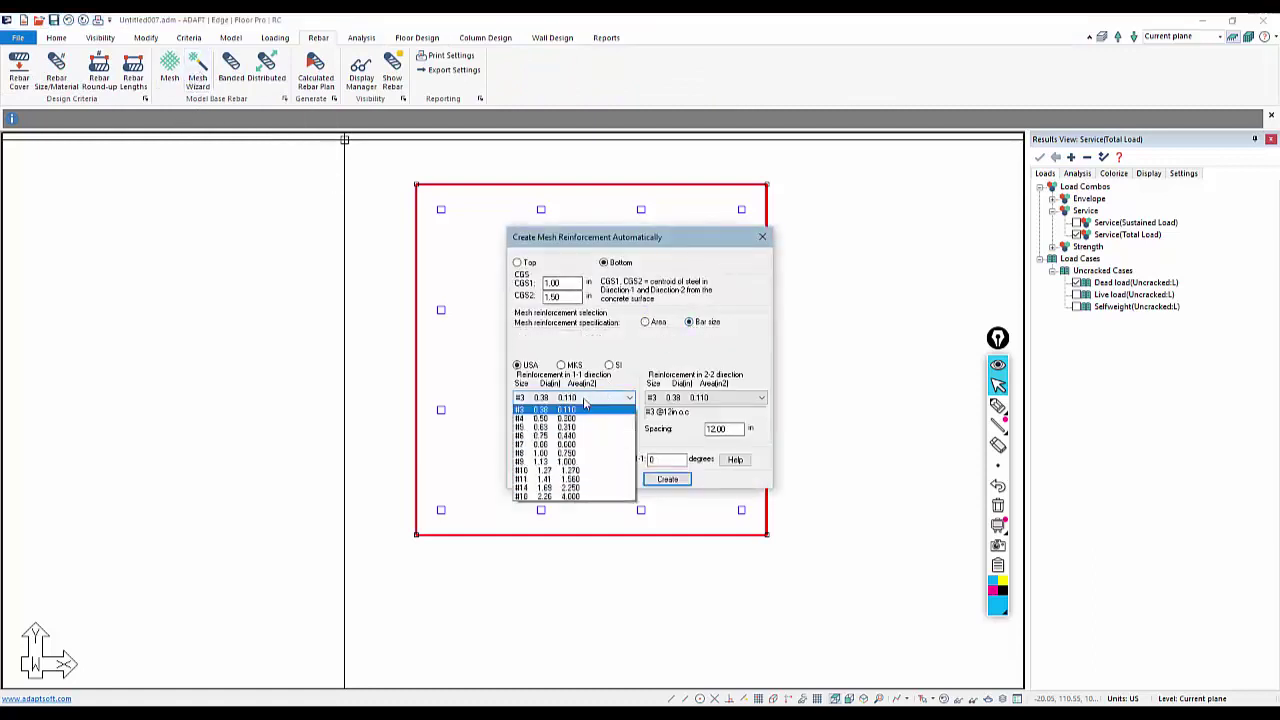
pyautogui.click(546, 455)
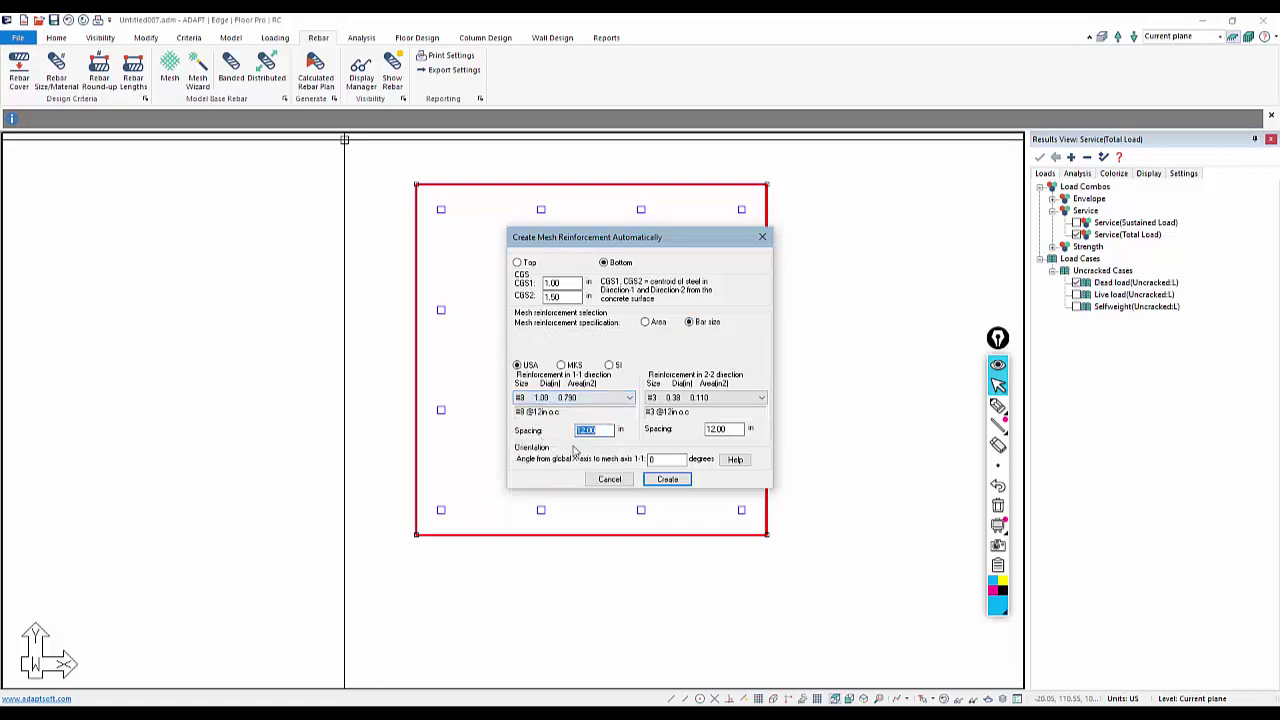
pyautogui.write('8.00')
pyautogui.click(717, 400)
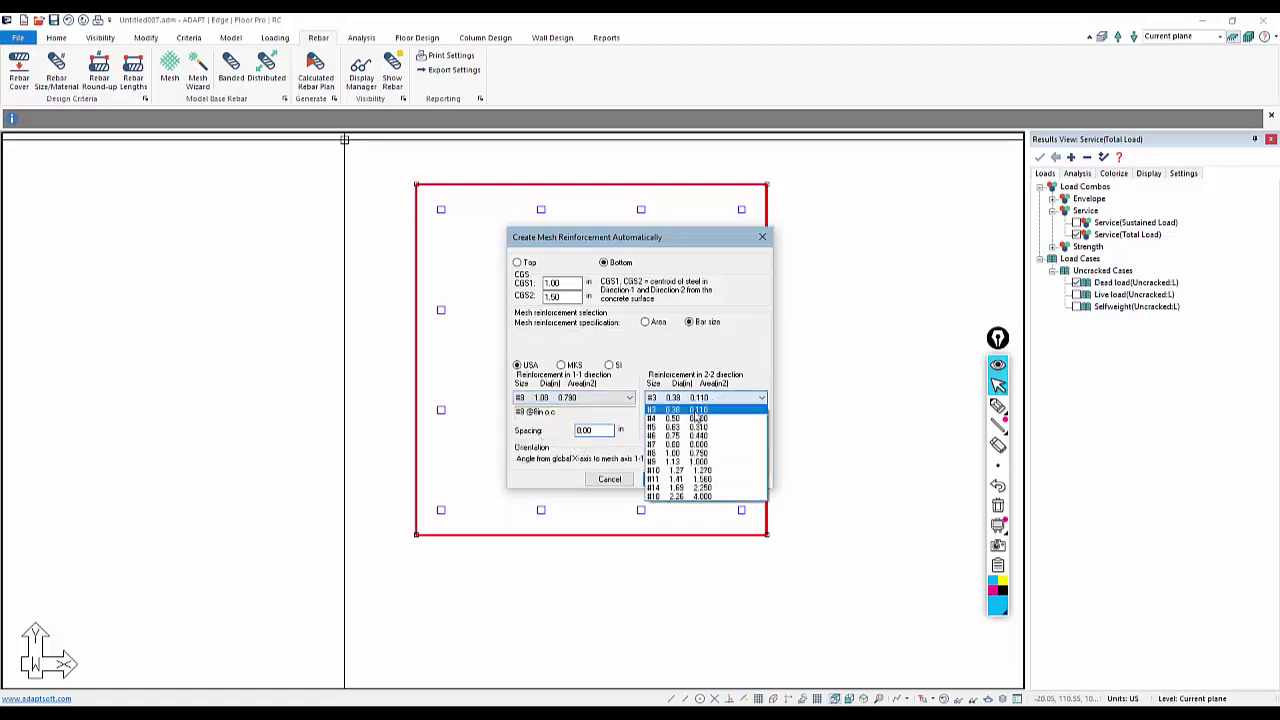
pyautogui.click(705, 455)
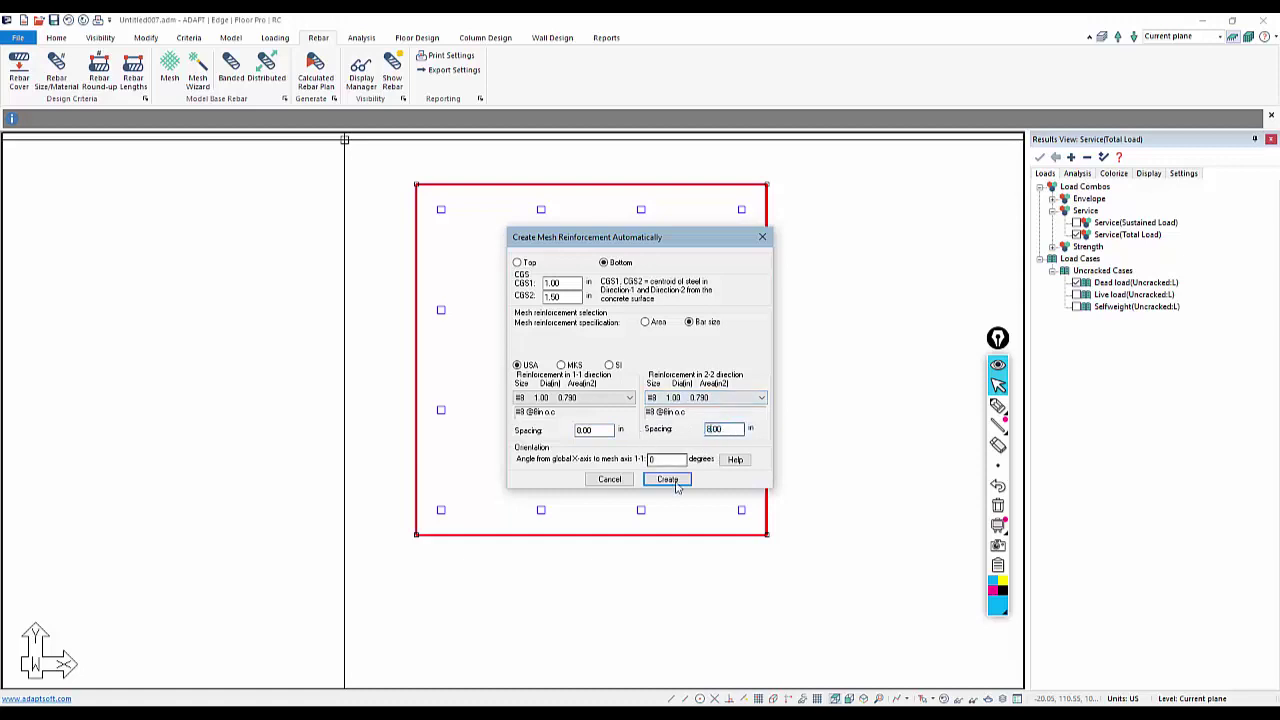
pyautogui.click(668, 480)
pyautogui.click(700, 387)
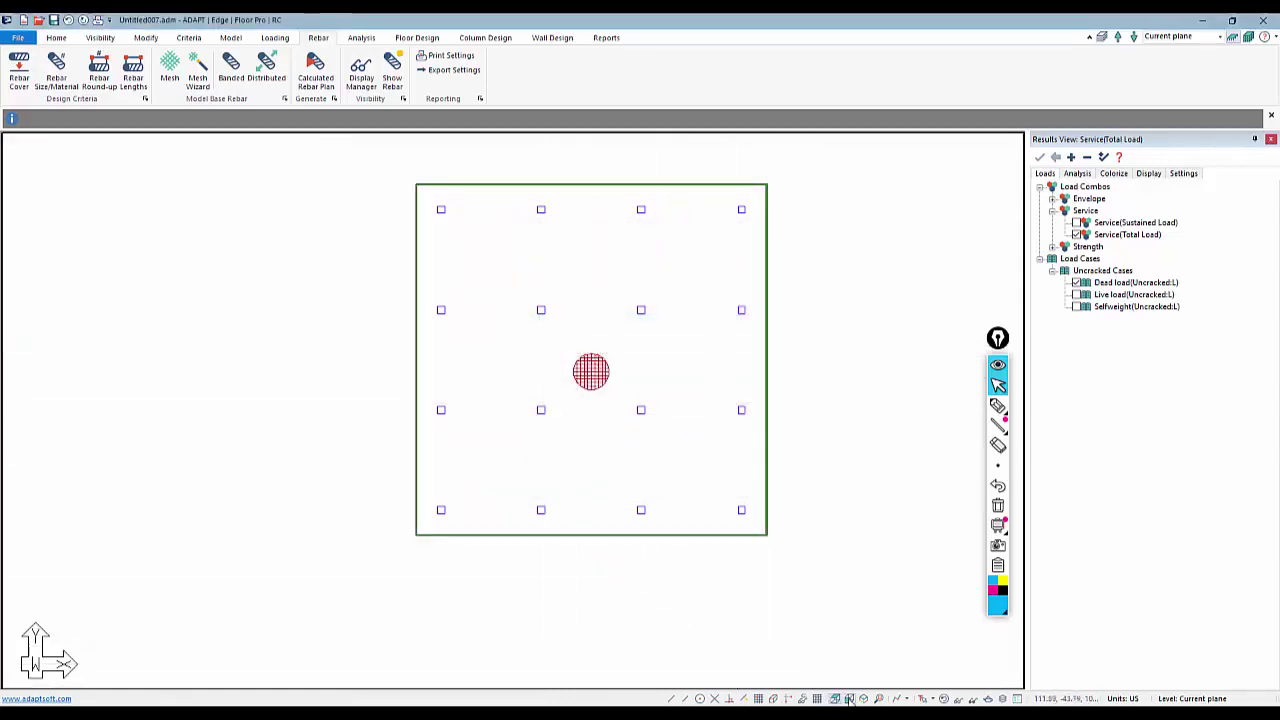
# View the slab in front elevation and then isometric view
pyautogui.click(849, 698)
pyautogui.scroll(6, 183, 406)
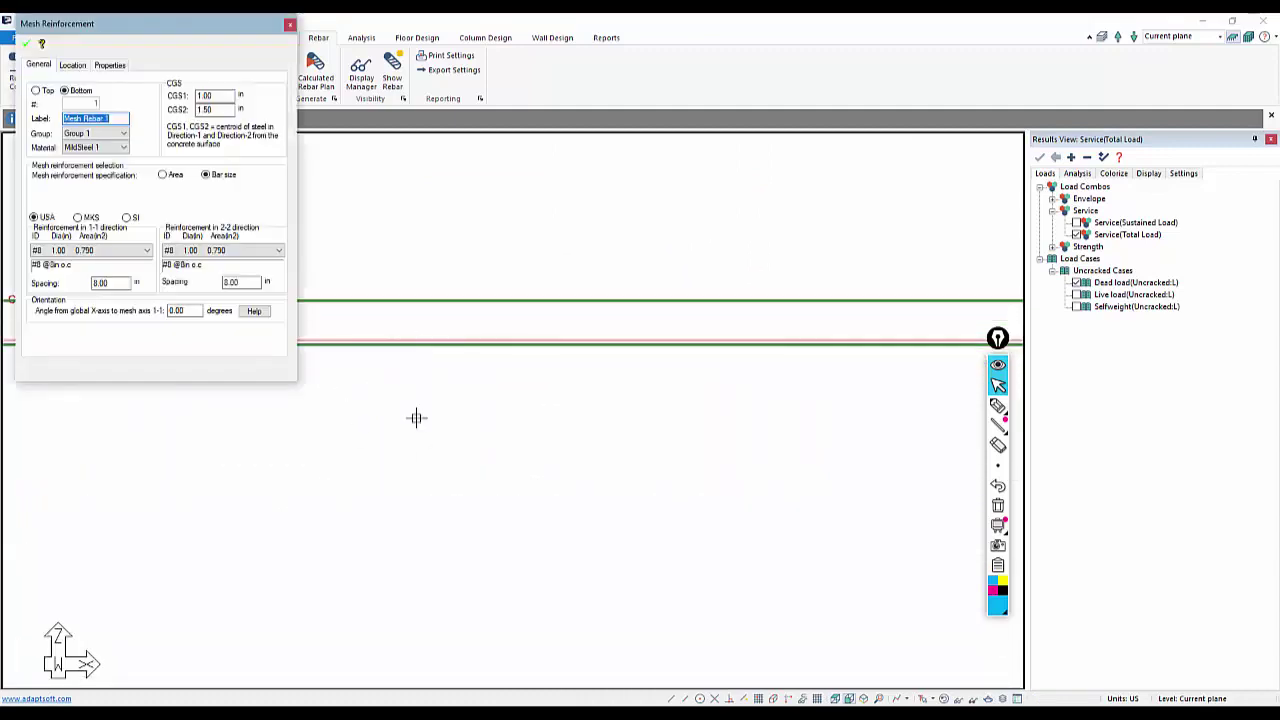
pyautogui.click(863, 698)
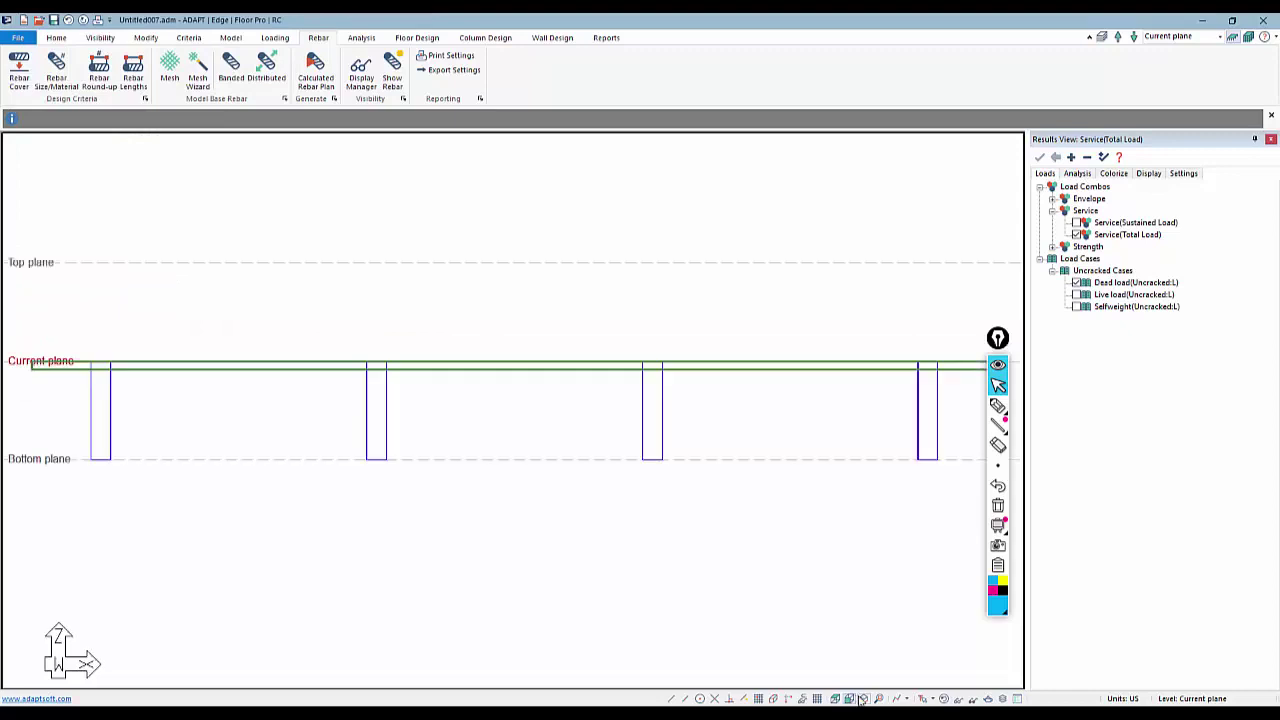
# Inspect the slab as a rendered and wireframe solid model, then close it and return to Top view
pyautogui.click(101, 38)
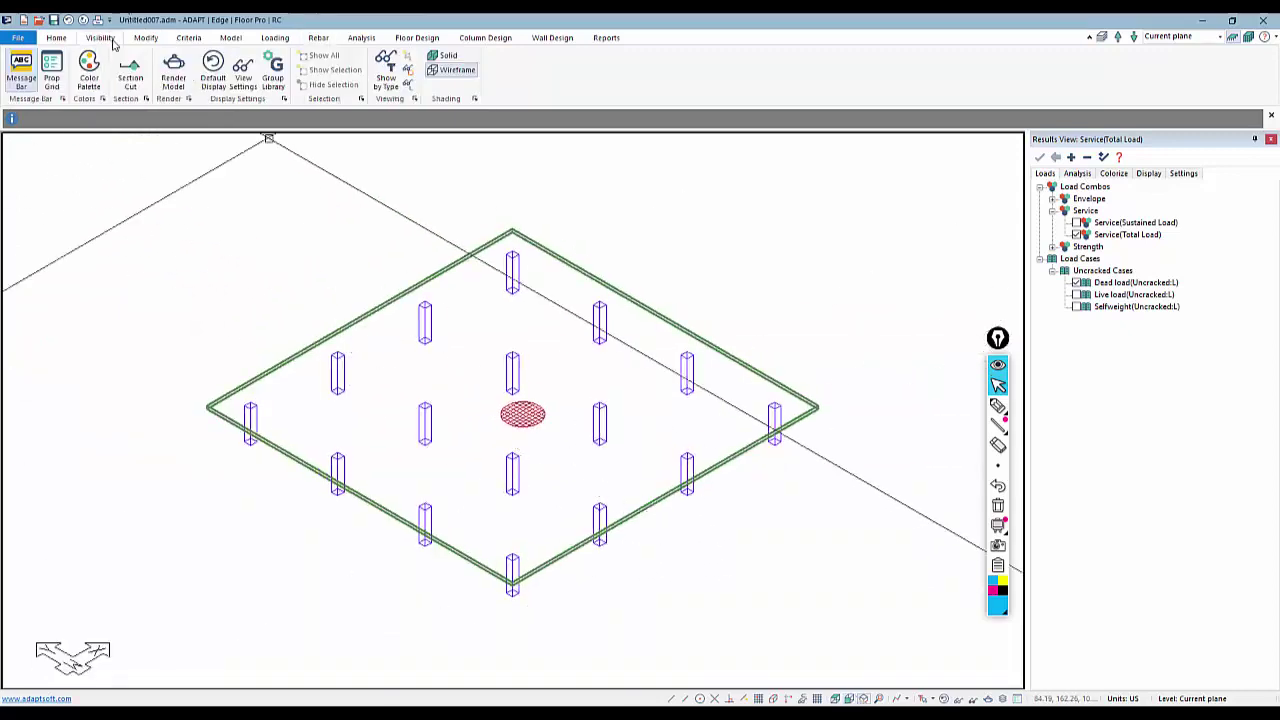
pyautogui.click(173, 70)
pyautogui.moveTo(523, 420); pyautogui.dragTo(383, 92)
pyautogui.click(319, 39)
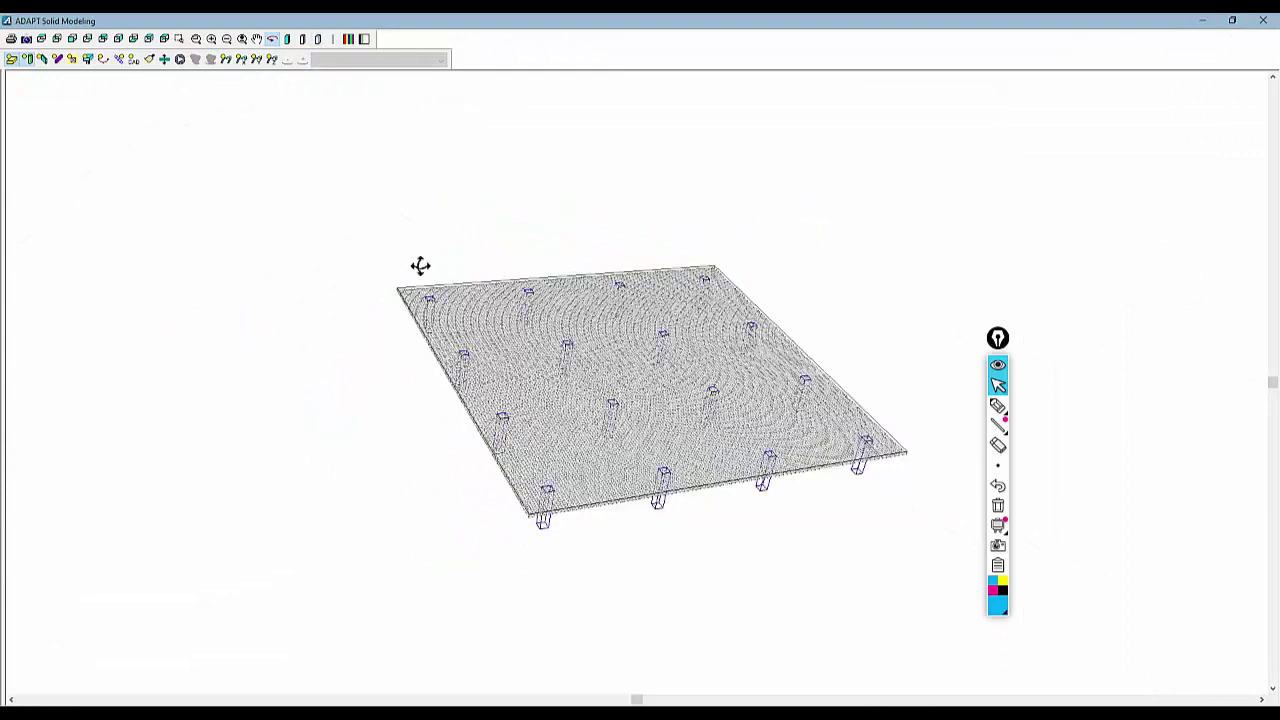
pyautogui.moveTo(420, 266)
pyautogui.mouseDown()
pyautogui.moveTo(420, 240)
pyautogui.moveTo(411, 269)
pyautogui.mouseUp()
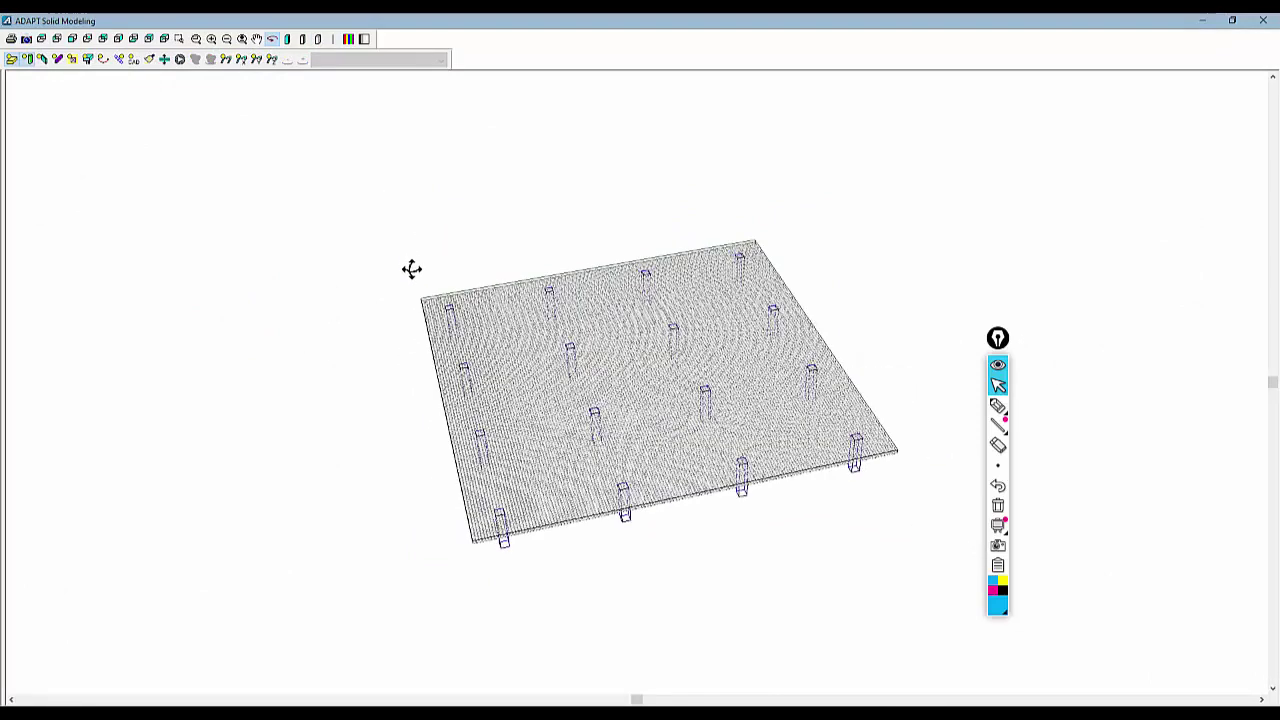
pyautogui.click(1259, 28)
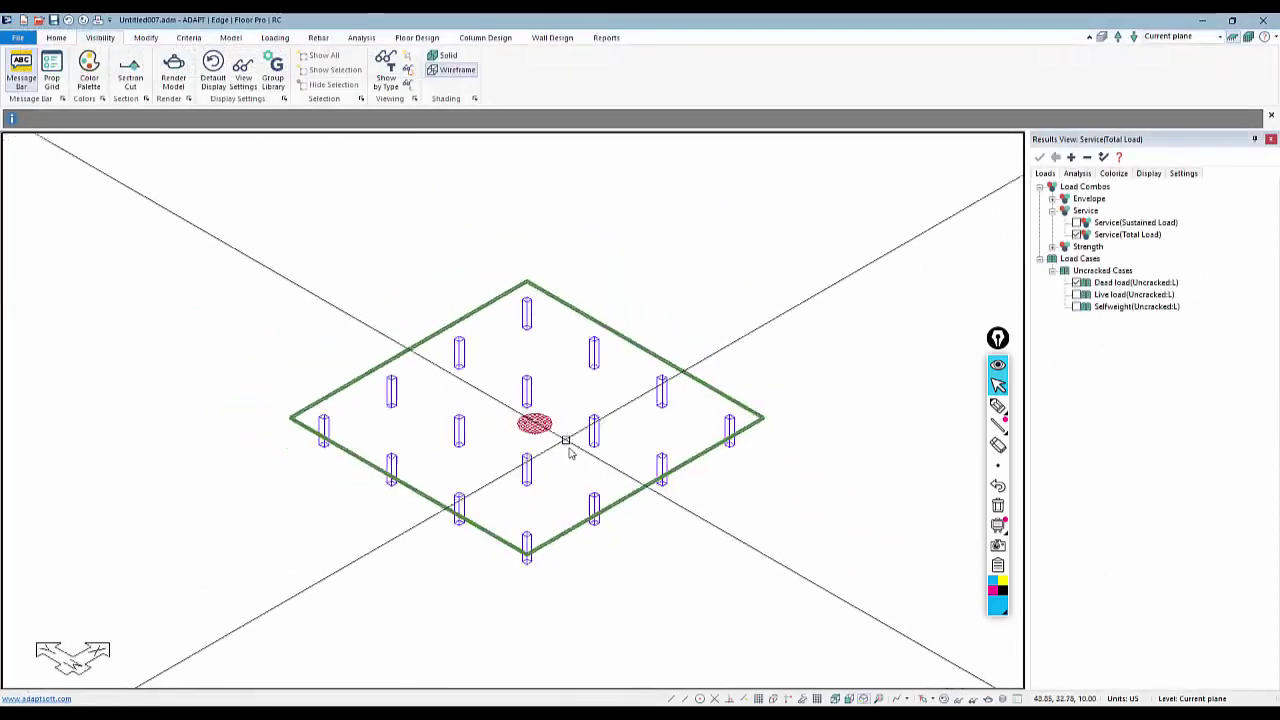
pyautogui.click(848, 698)
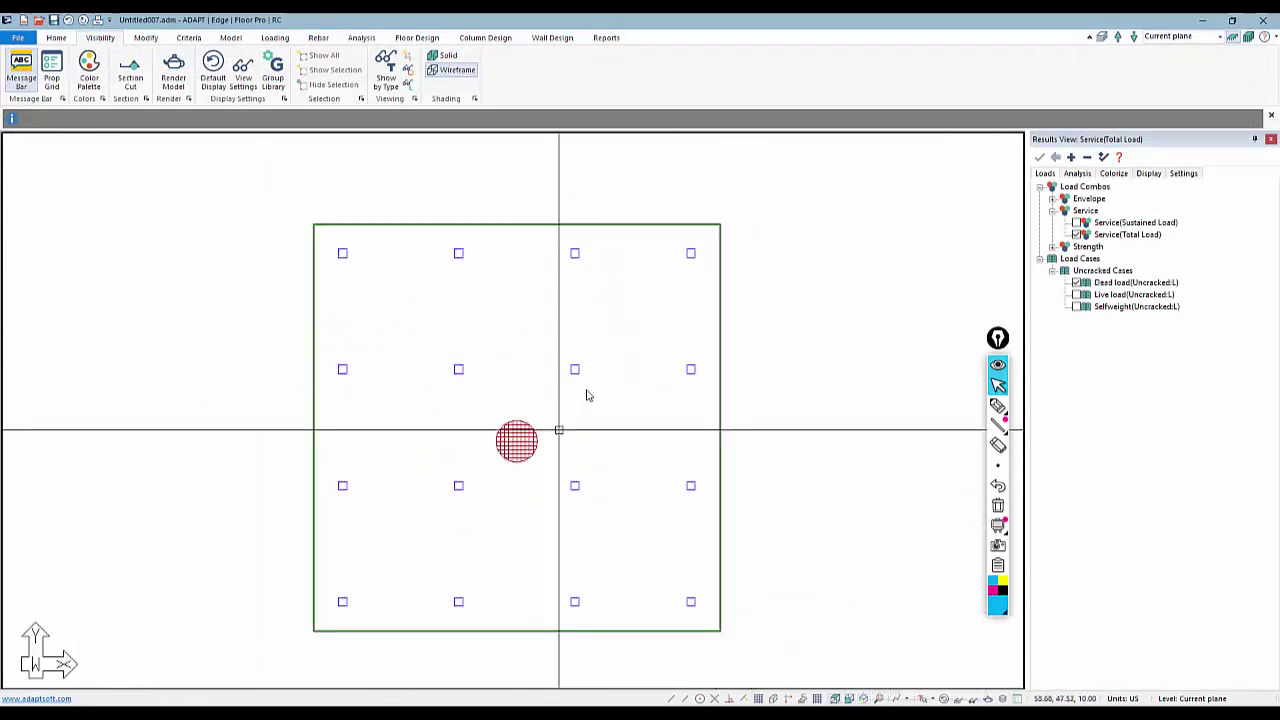
# Run Design the Sections, save the results, and open the Rebar Round-up spacing criteria
pyautogui.click(416, 38)
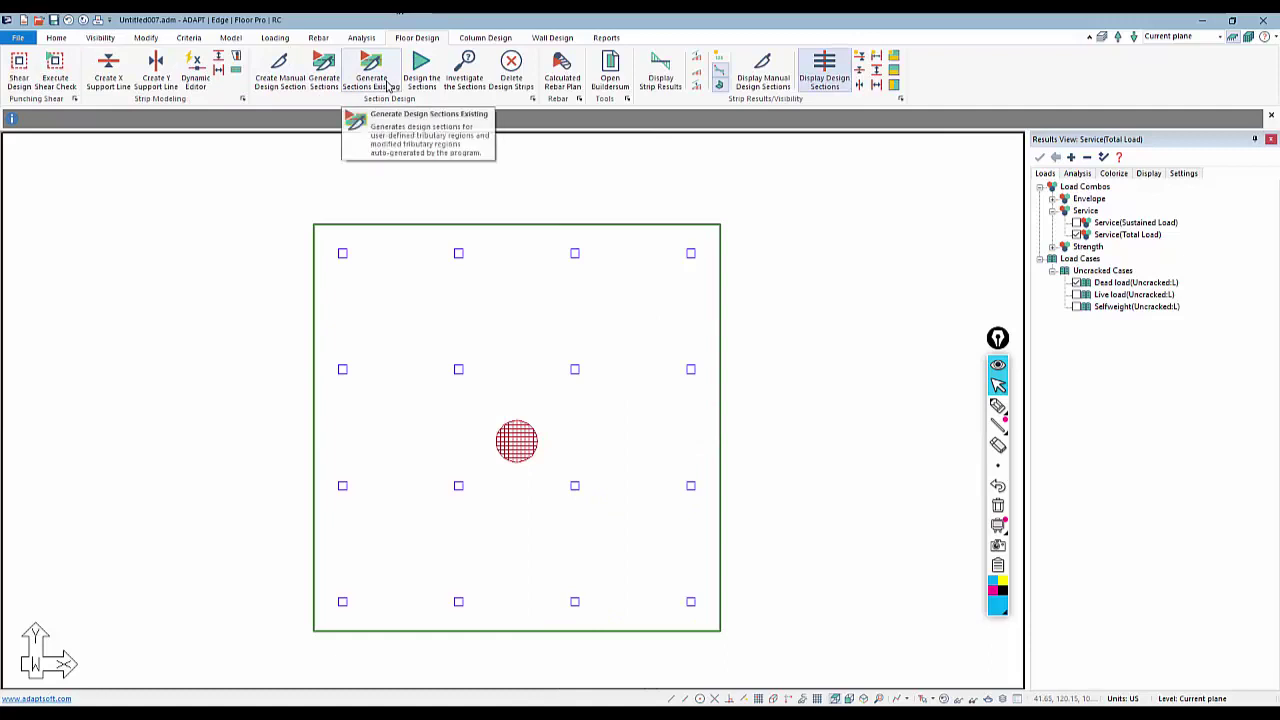
pyautogui.click(413, 82)
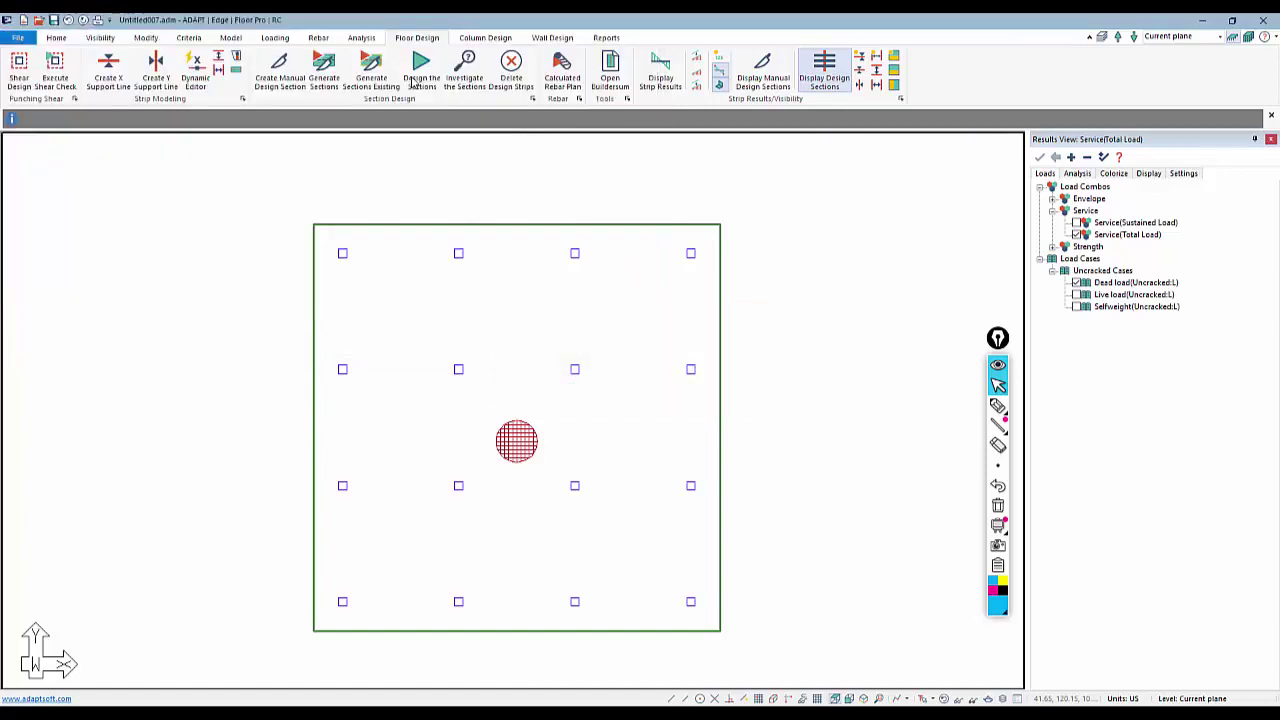
pyautogui.click(619, 392)
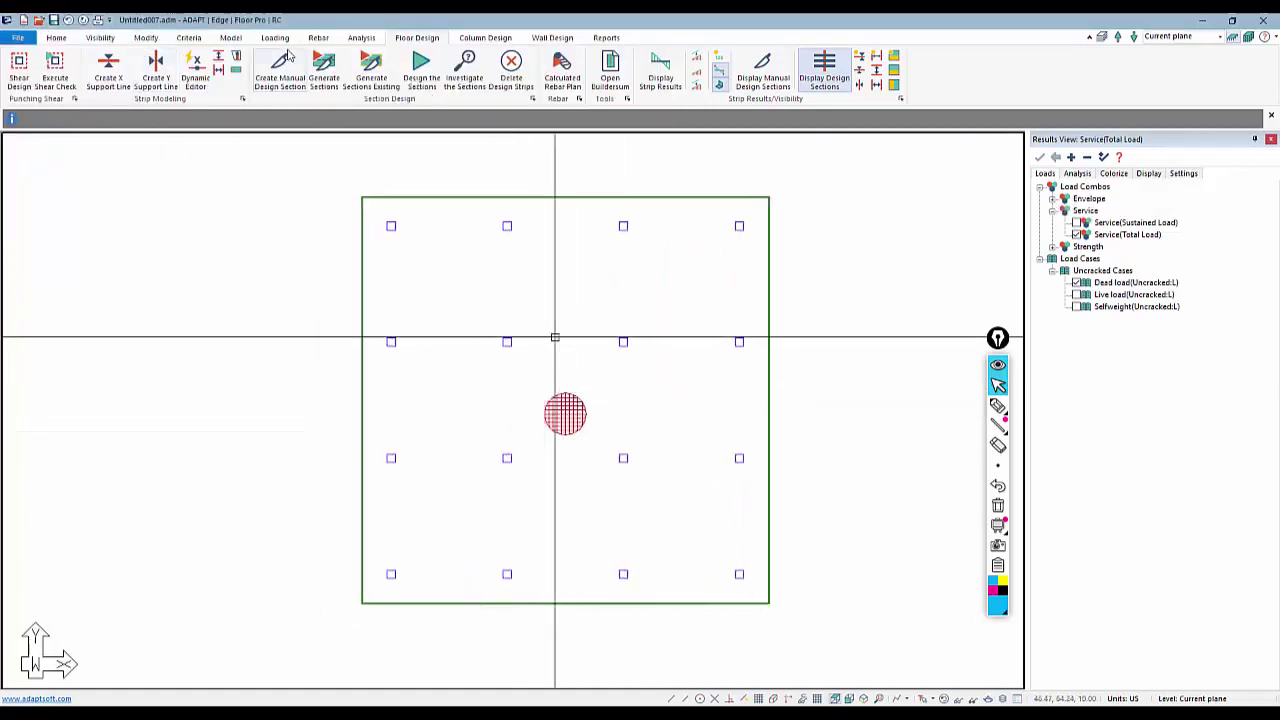
pyautogui.click(320, 38)
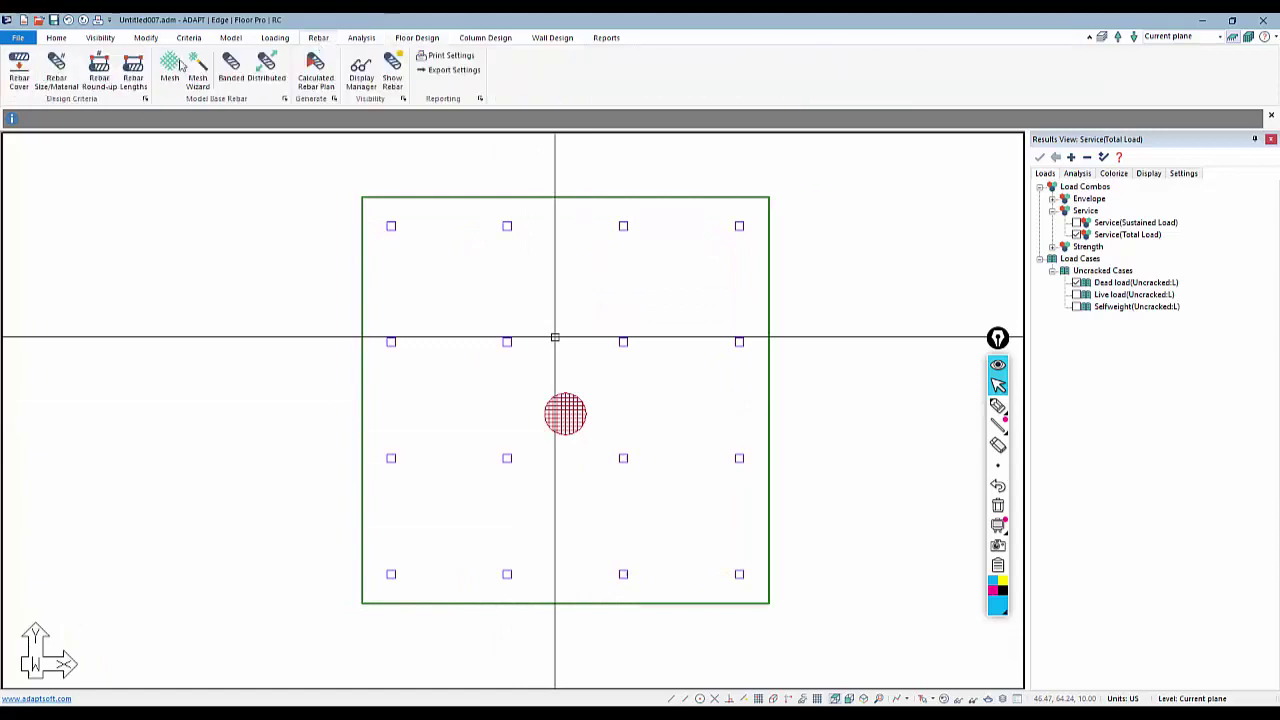
pyautogui.click(99, 80)
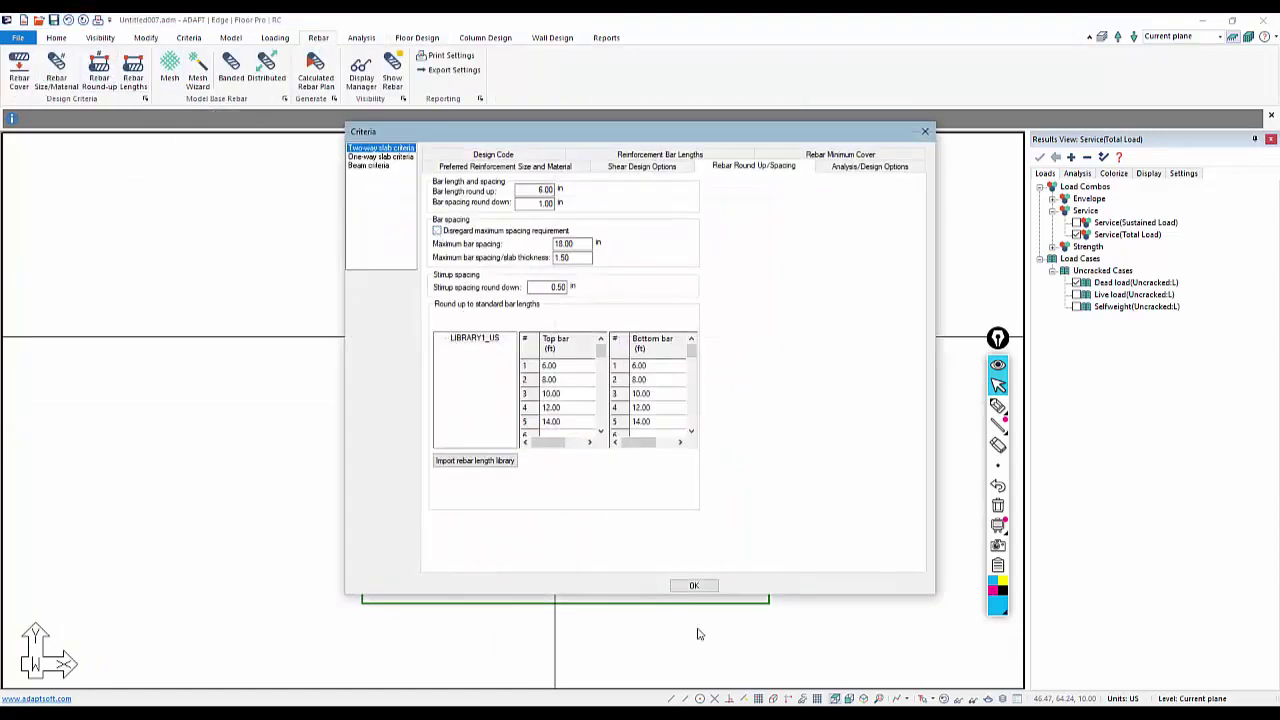
# Close the Criteria dialog with OK, rerun Design the Sections, and save the results
pyautogui.click(692, 586)
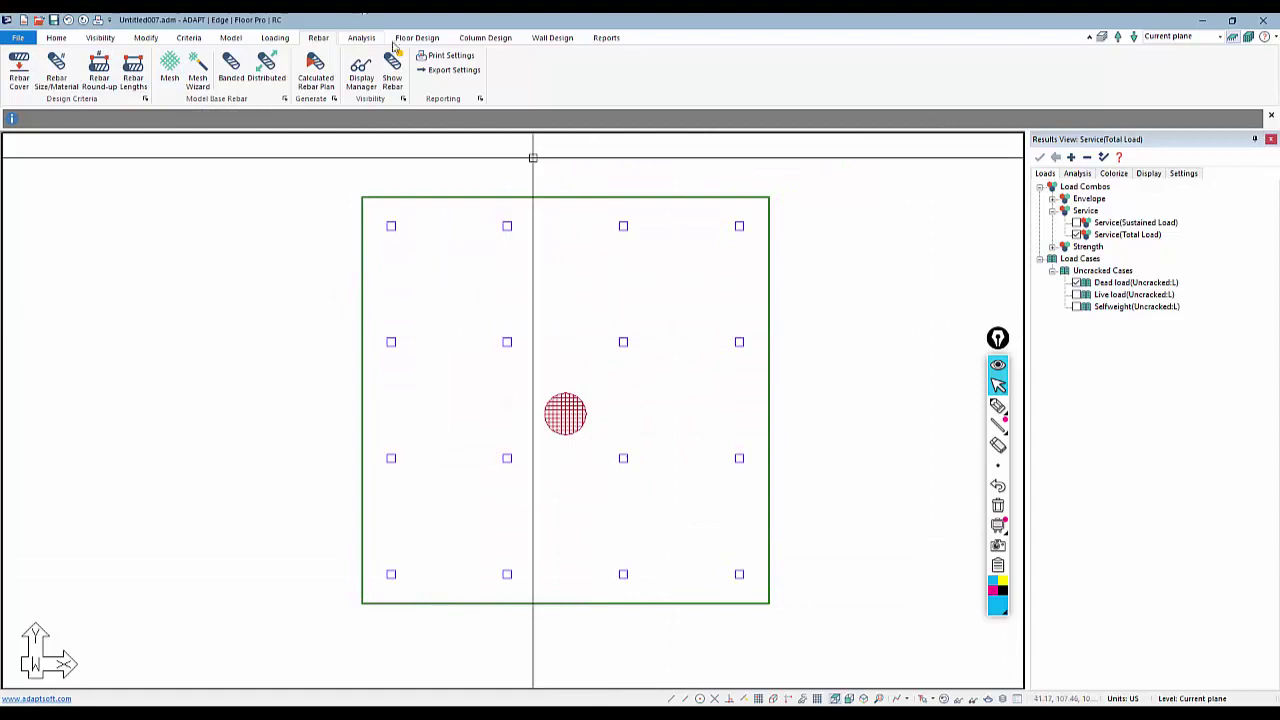
pyautogui.click(418, 38)
pyautogui.click(421, 72)
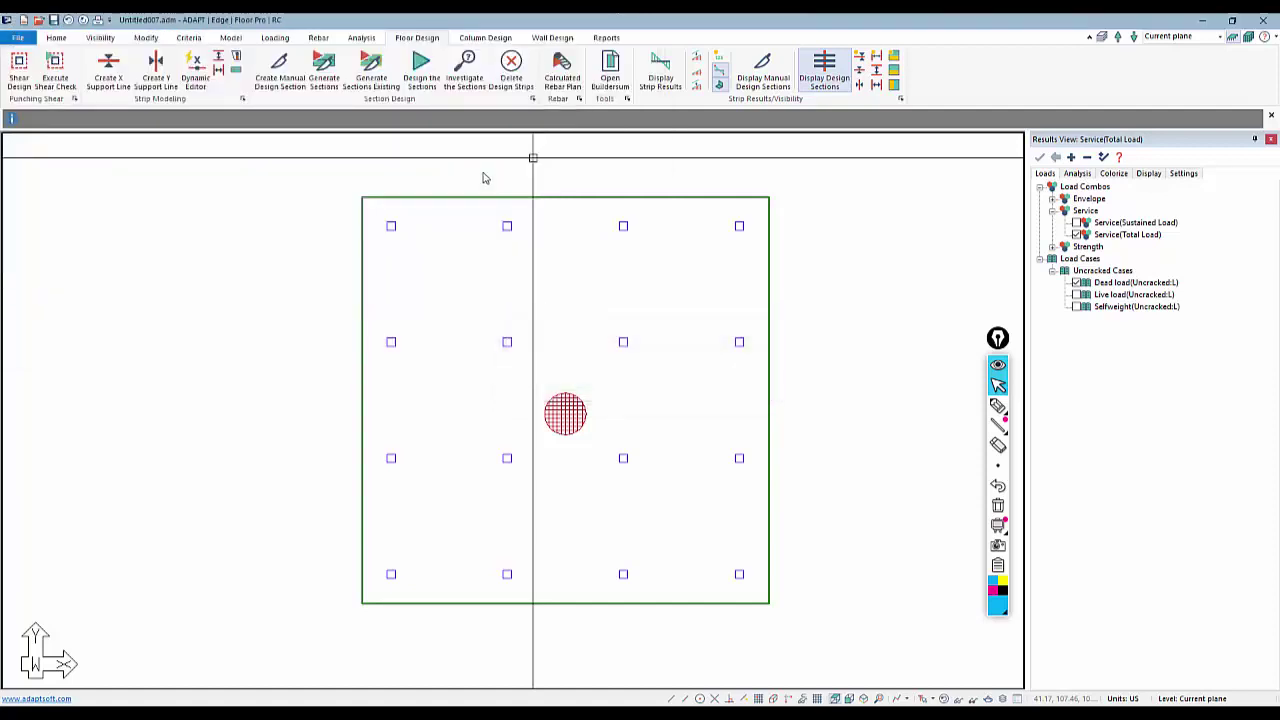
pyautogui.click(610, 392)
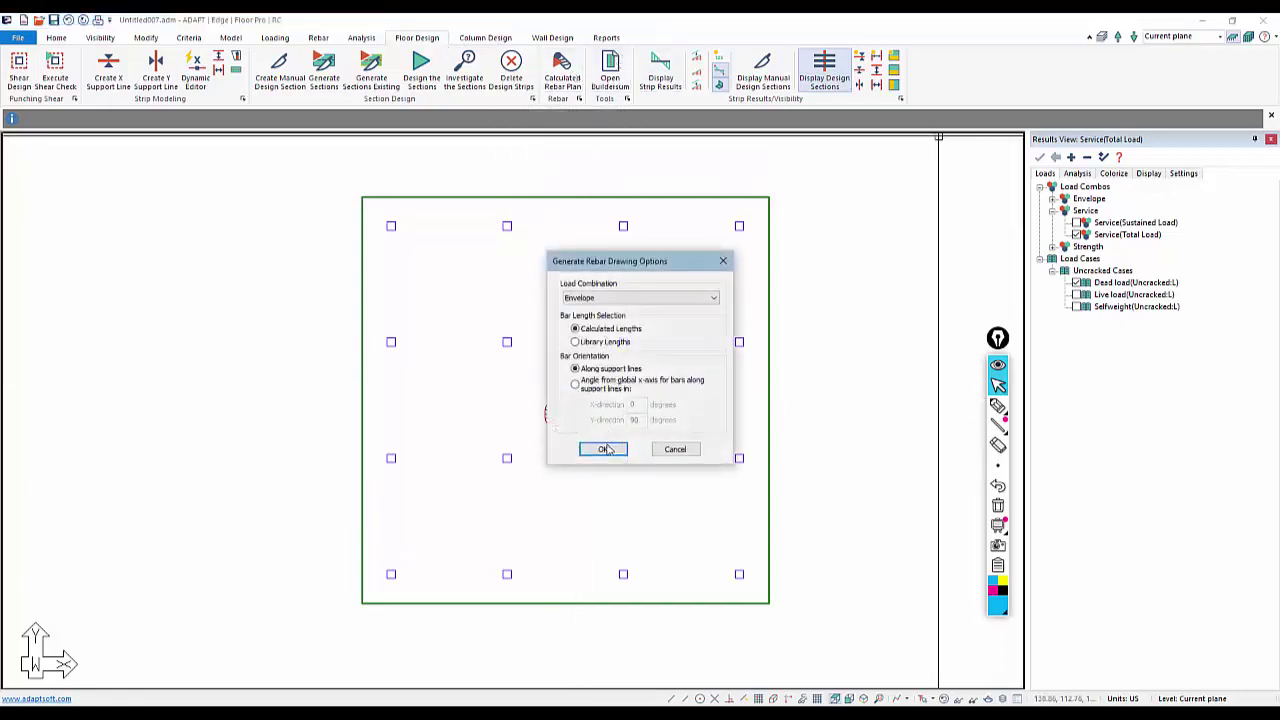
# Draw the calculated rebar plan with default options and review the bottom mesh properties without changes
pyautogui.click(603, 449)
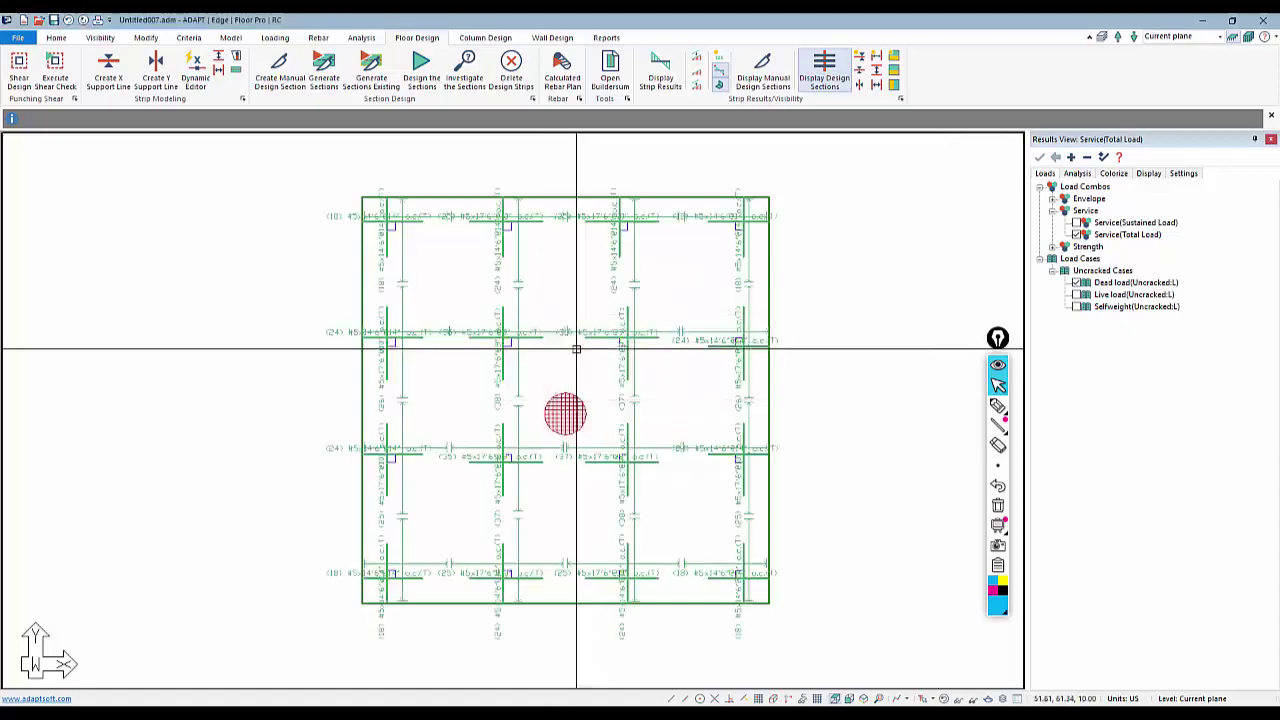
pyautogui.scroll(3, 590, 363)
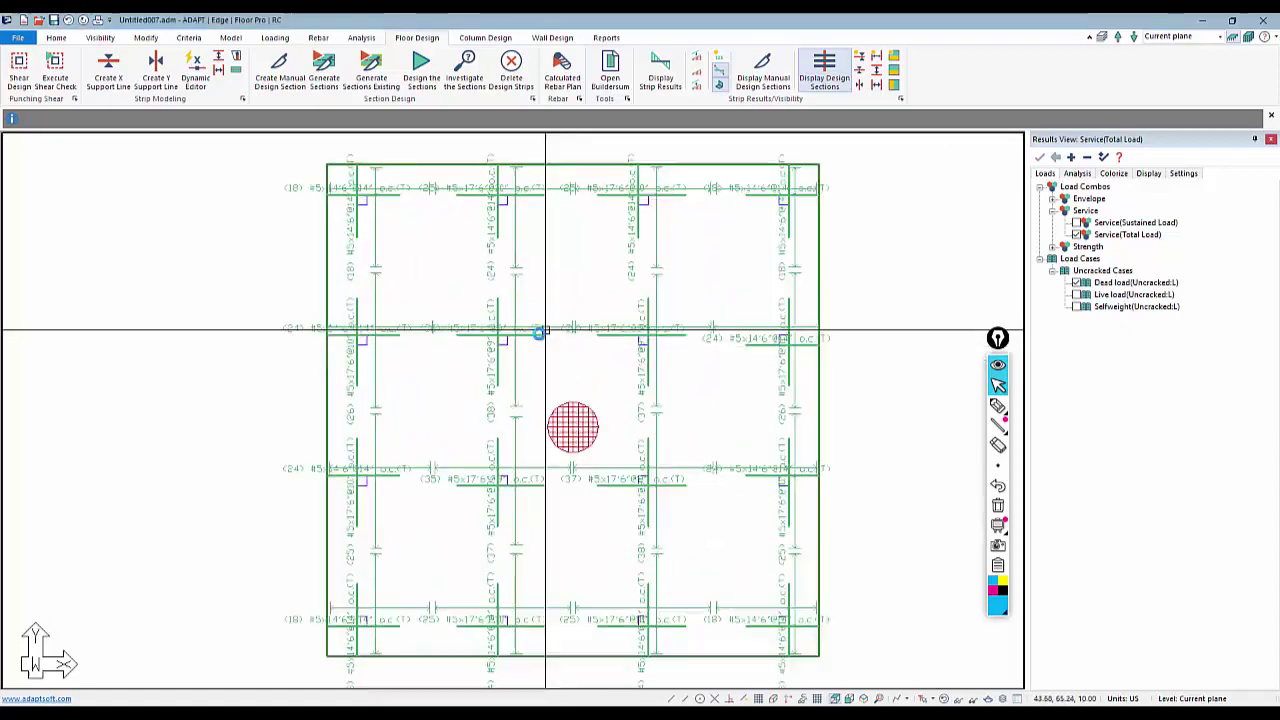
pyautogui.scroll(-1, 582, 313)
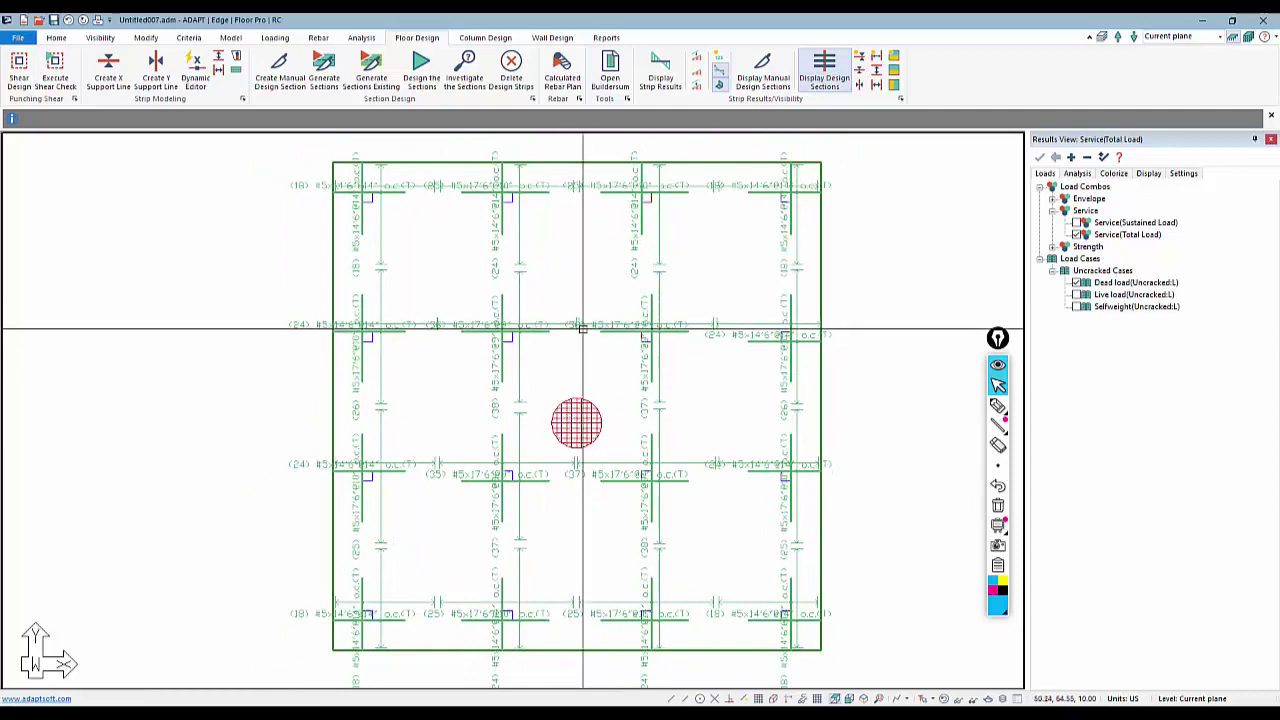
pyautogui.scroll(-2, 586, 345)
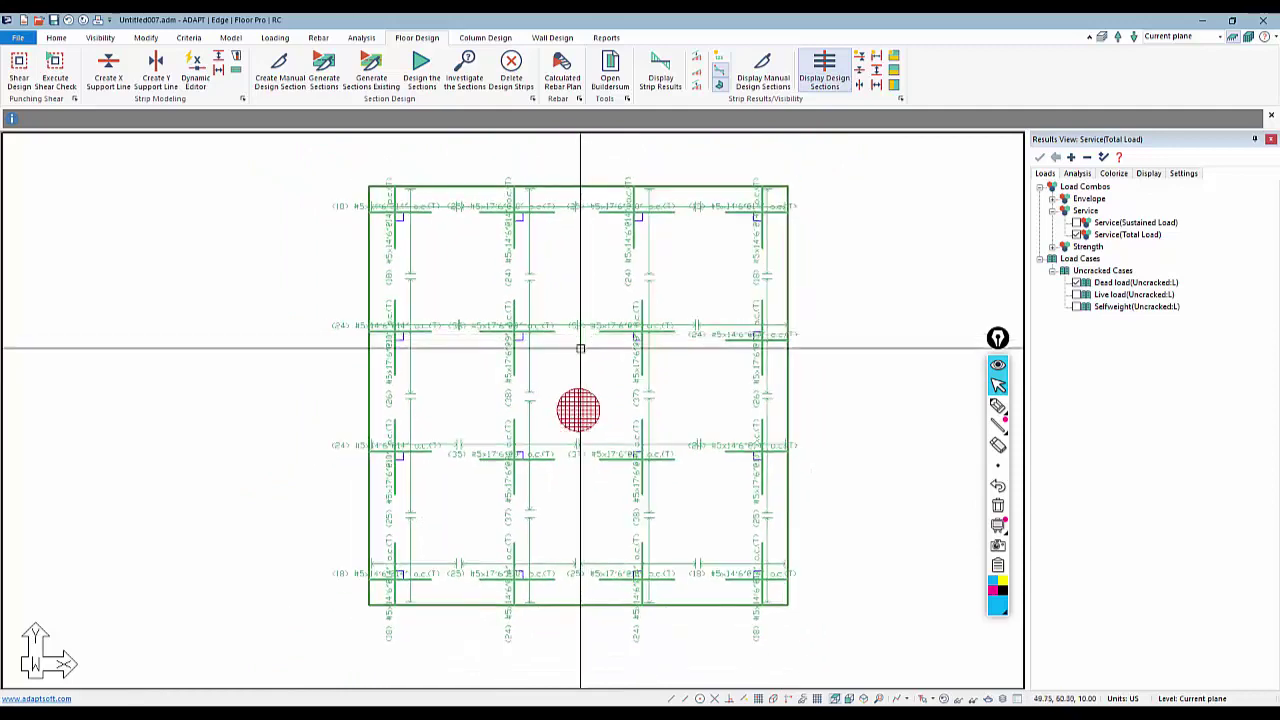
pyautogui.scroll(-1, 583, 362)
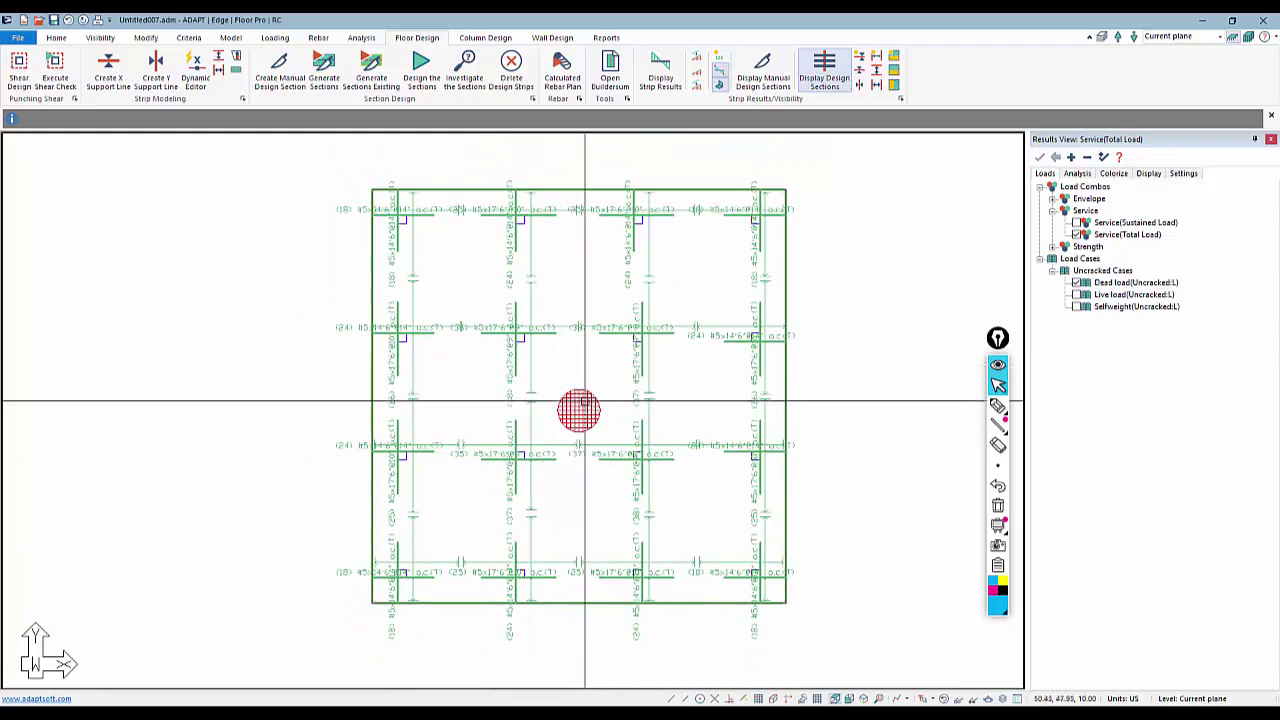
pyautogui.doubleClick(577, 370)
pyautogui.press('Escape')
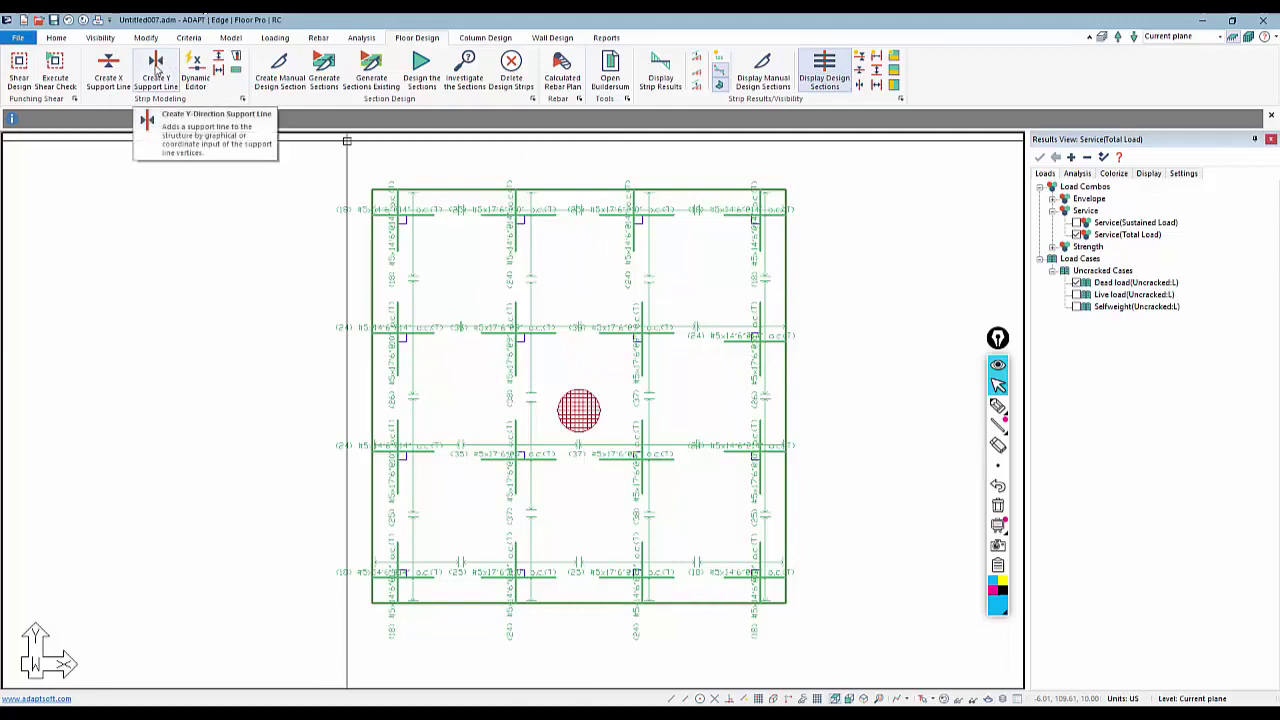
pyautogui.click(156, 67)
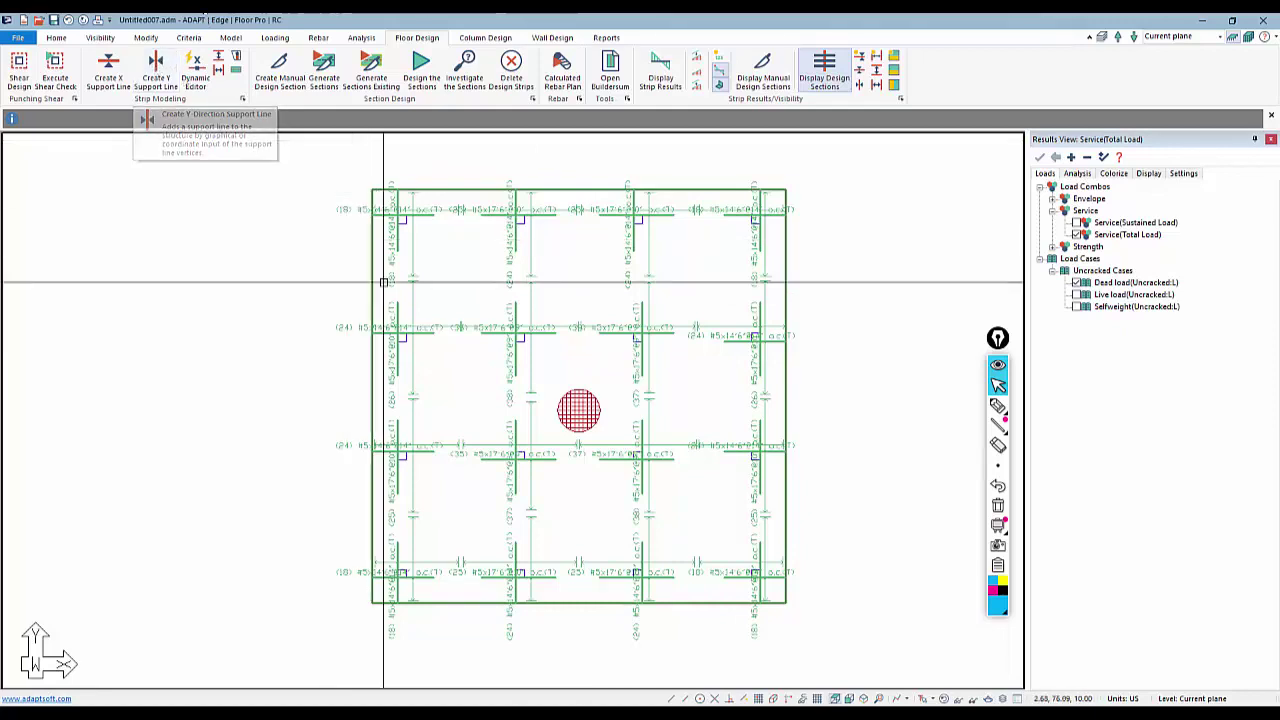
pyautogui.click(574, 409)
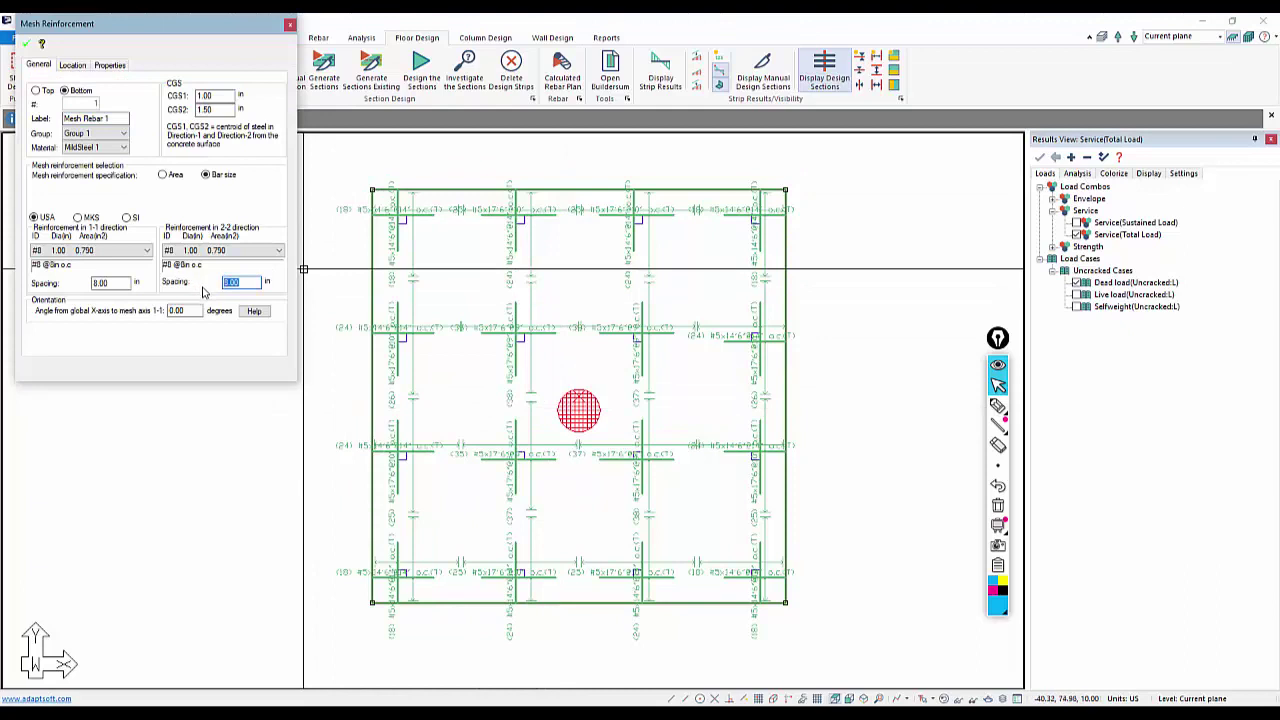
pyautogui.doubleClick(118, 283)
pyautogui.write('12')
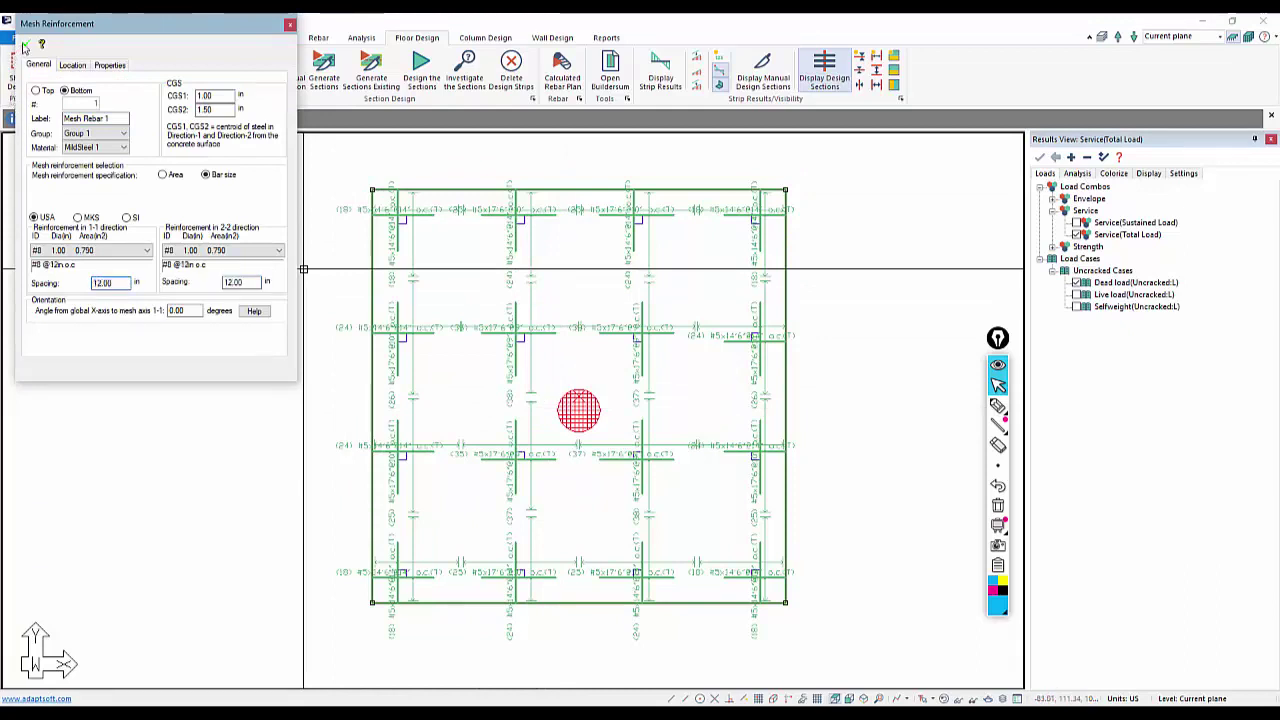
pyautogui.click(25, 46)
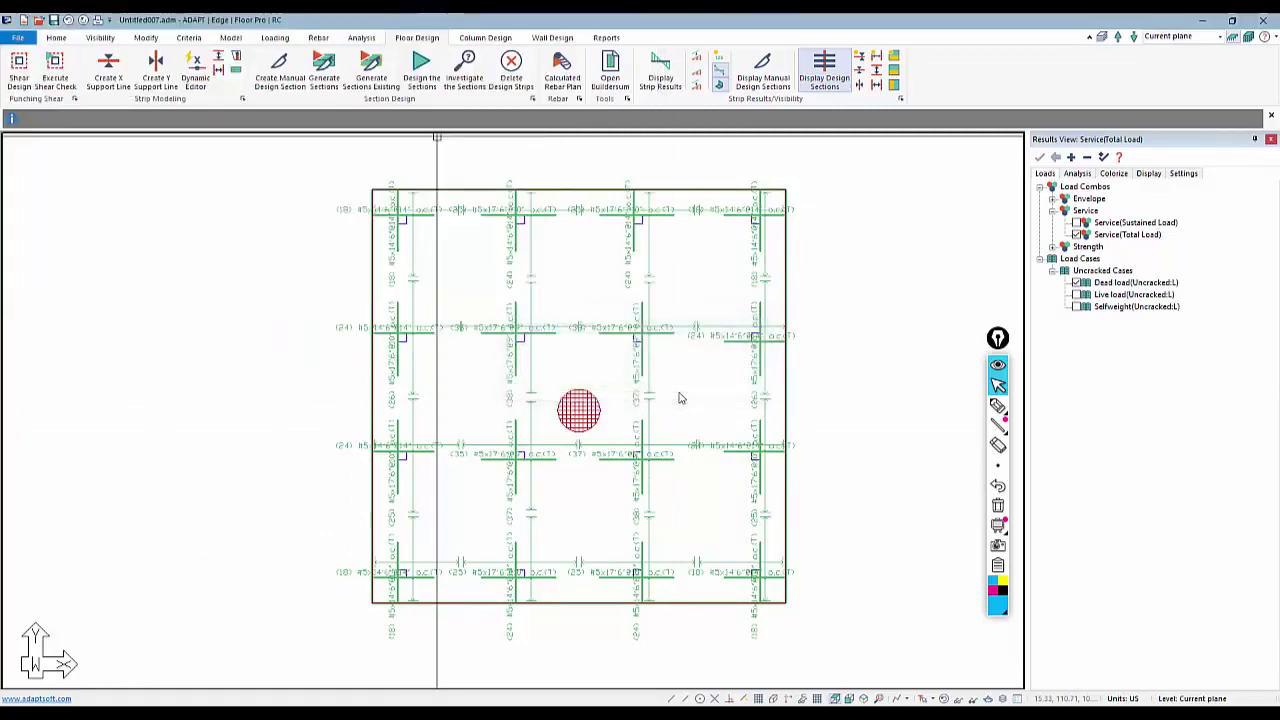
pyautogui.click(619, 392)
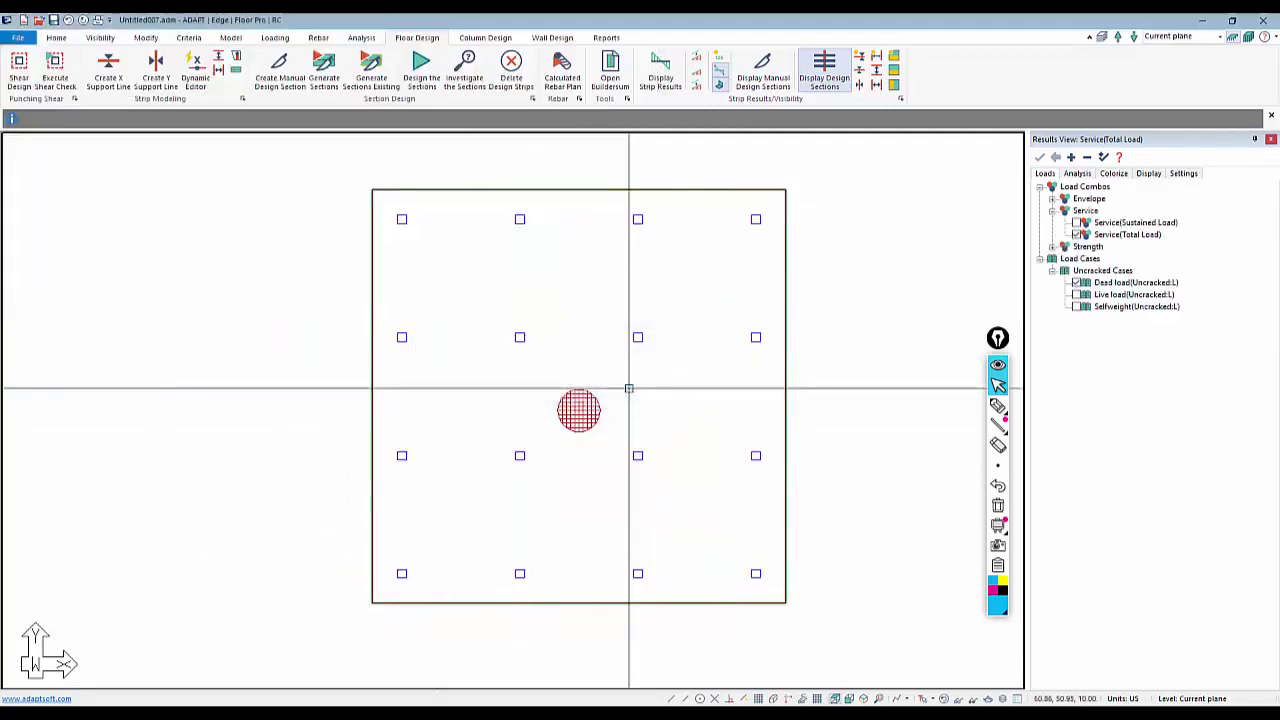
pyautogui.click(419, 73)
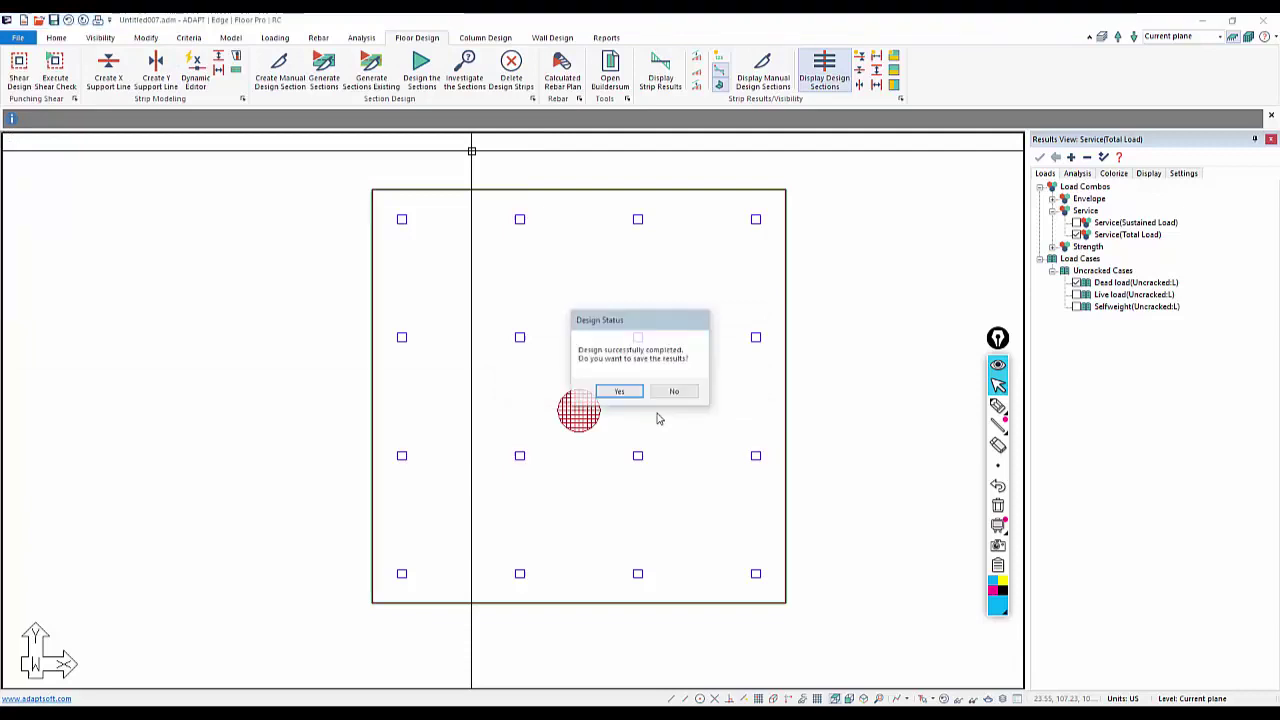
pyautogui.click(620, 391)
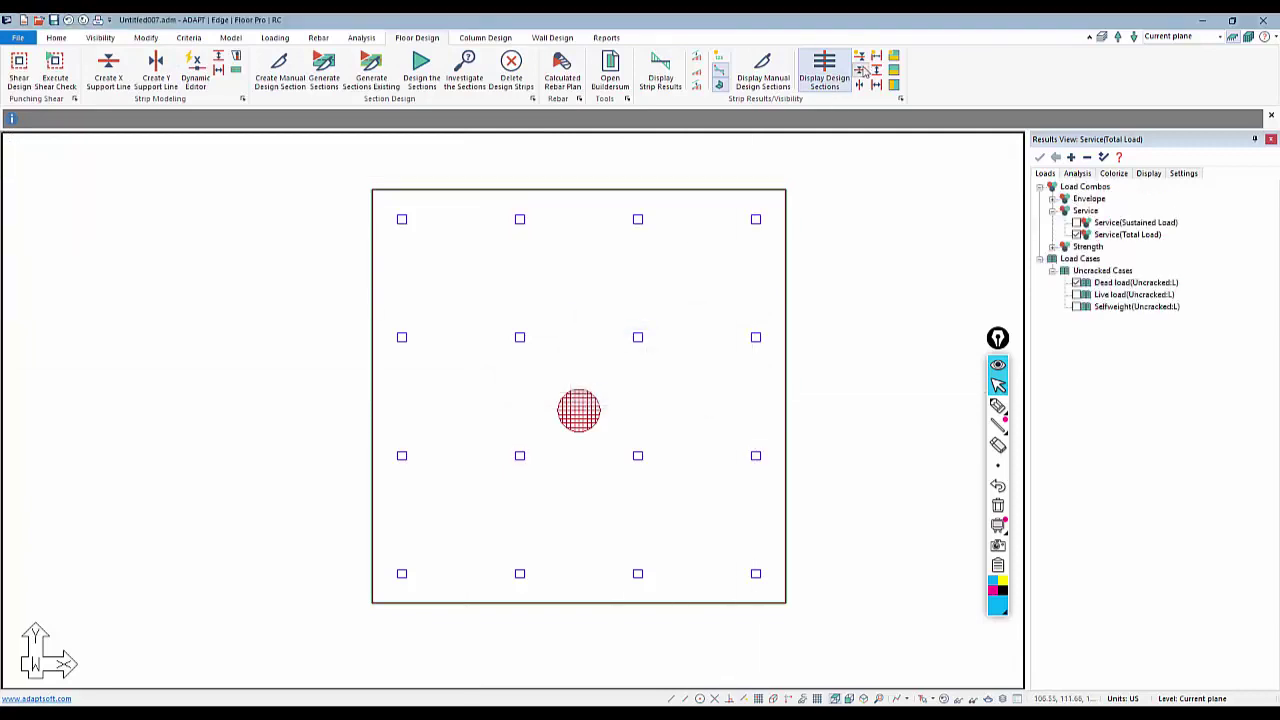
pyautogui.click(562, 70)
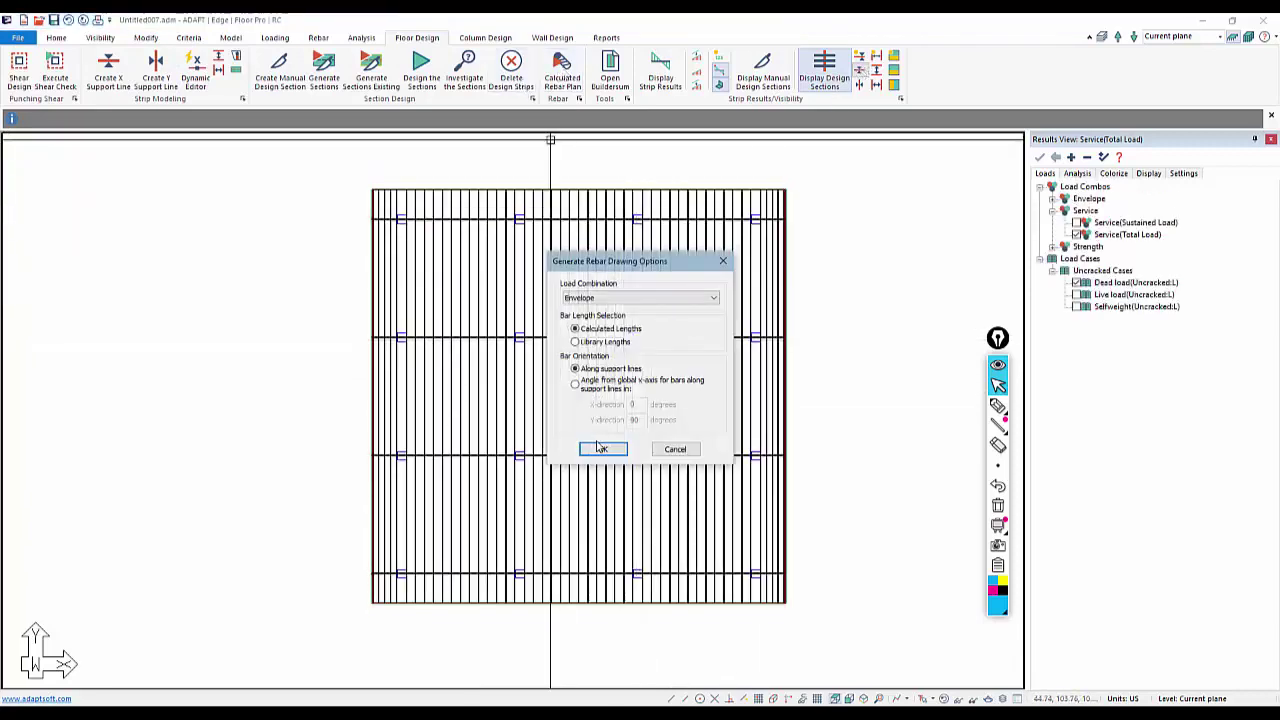
pyautogui.click(602, 449)
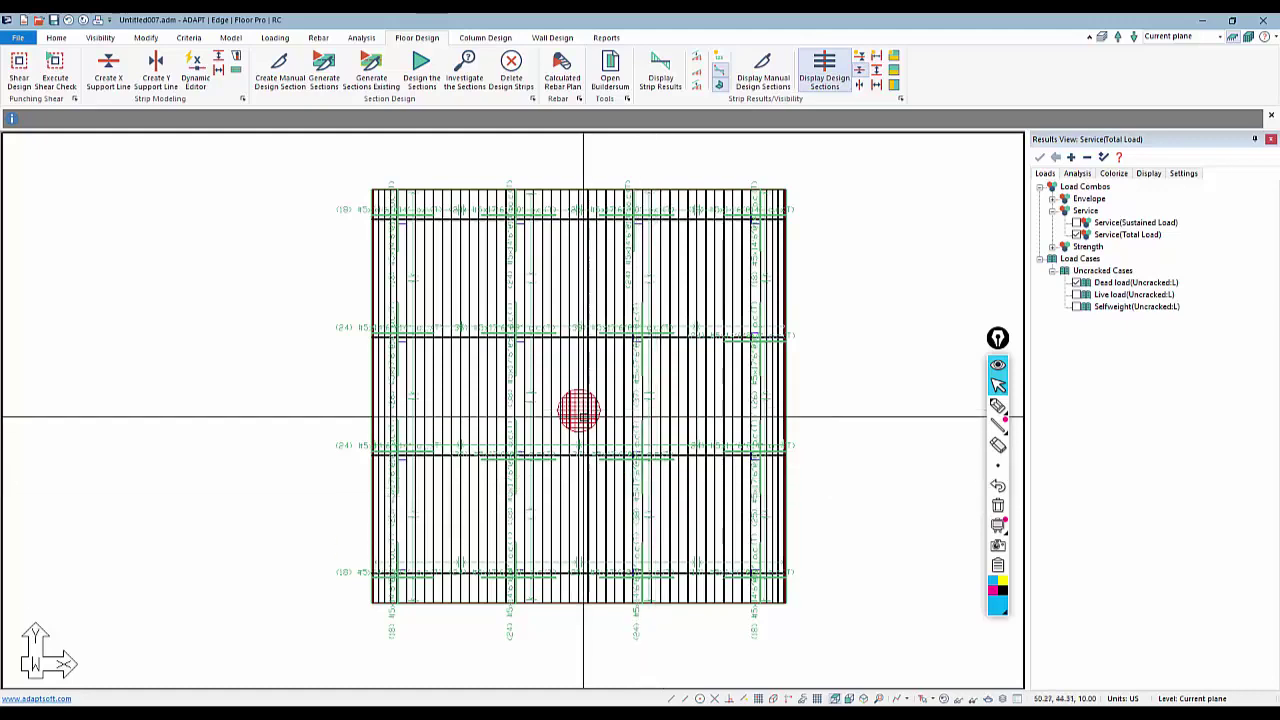
pyautogui.scroll(4, 560, 360)
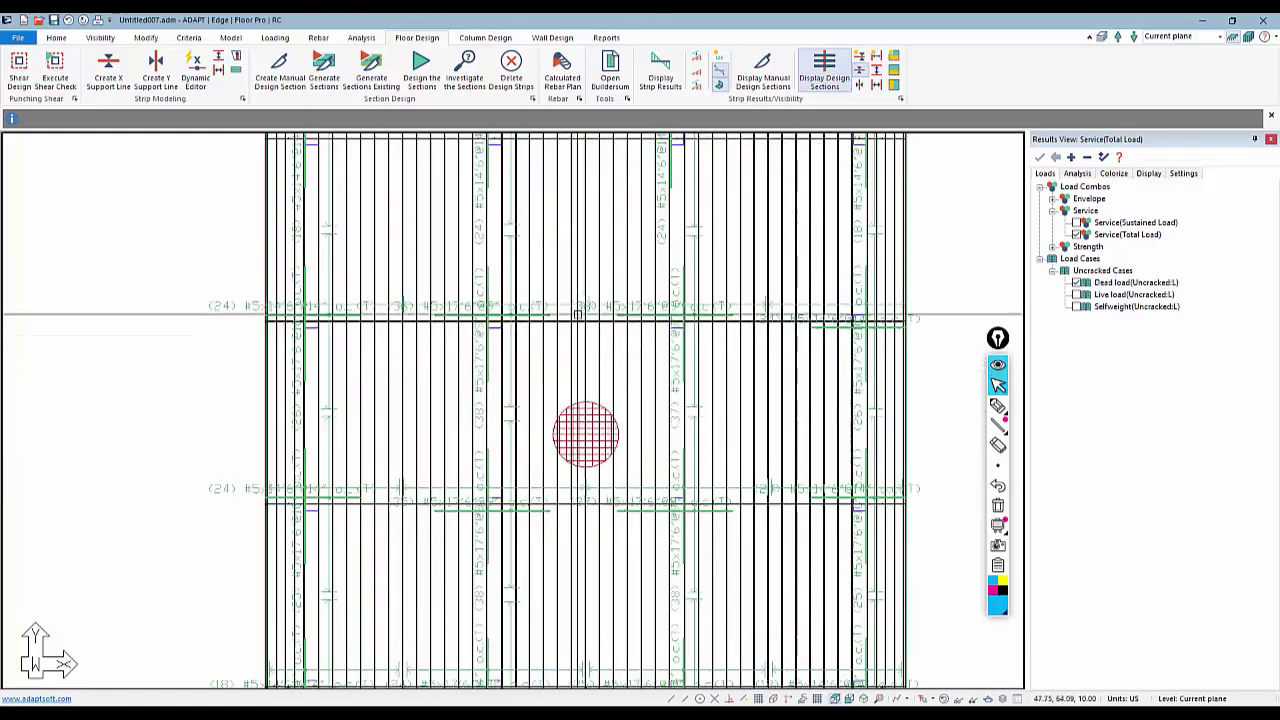
pyautogui.doubleClick(585, 320)
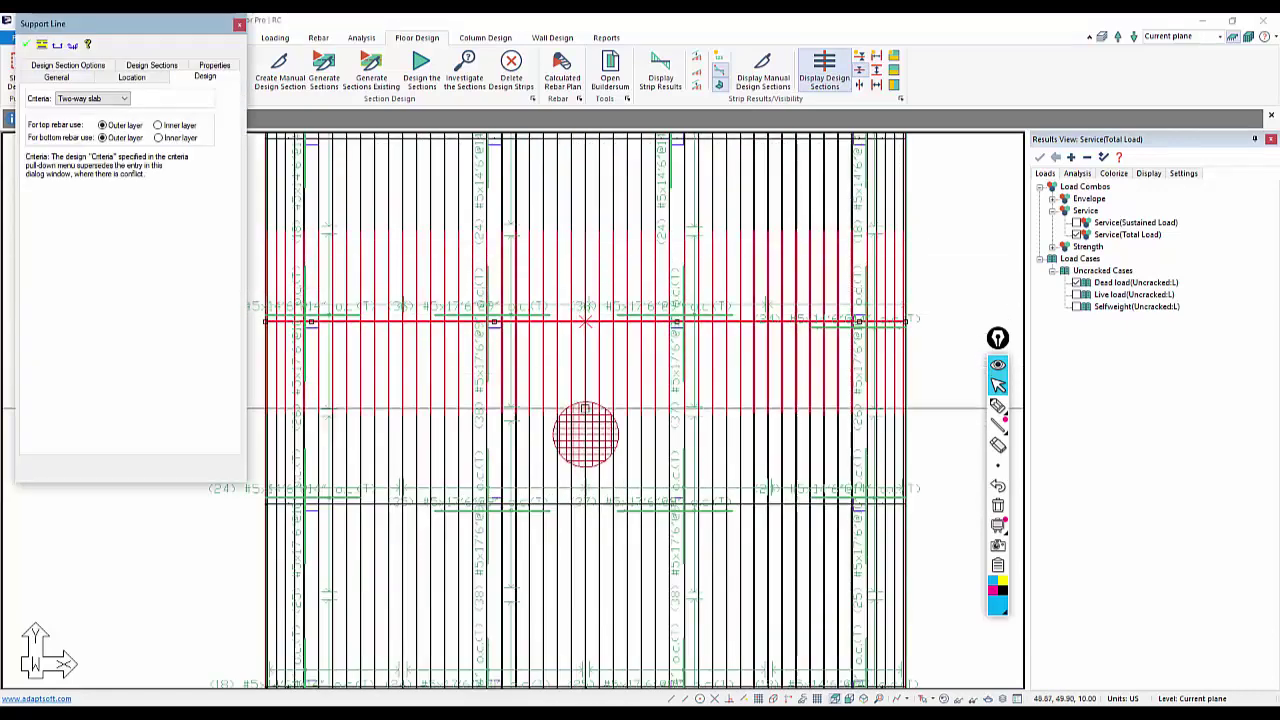
pyautogui.click(152, 66)
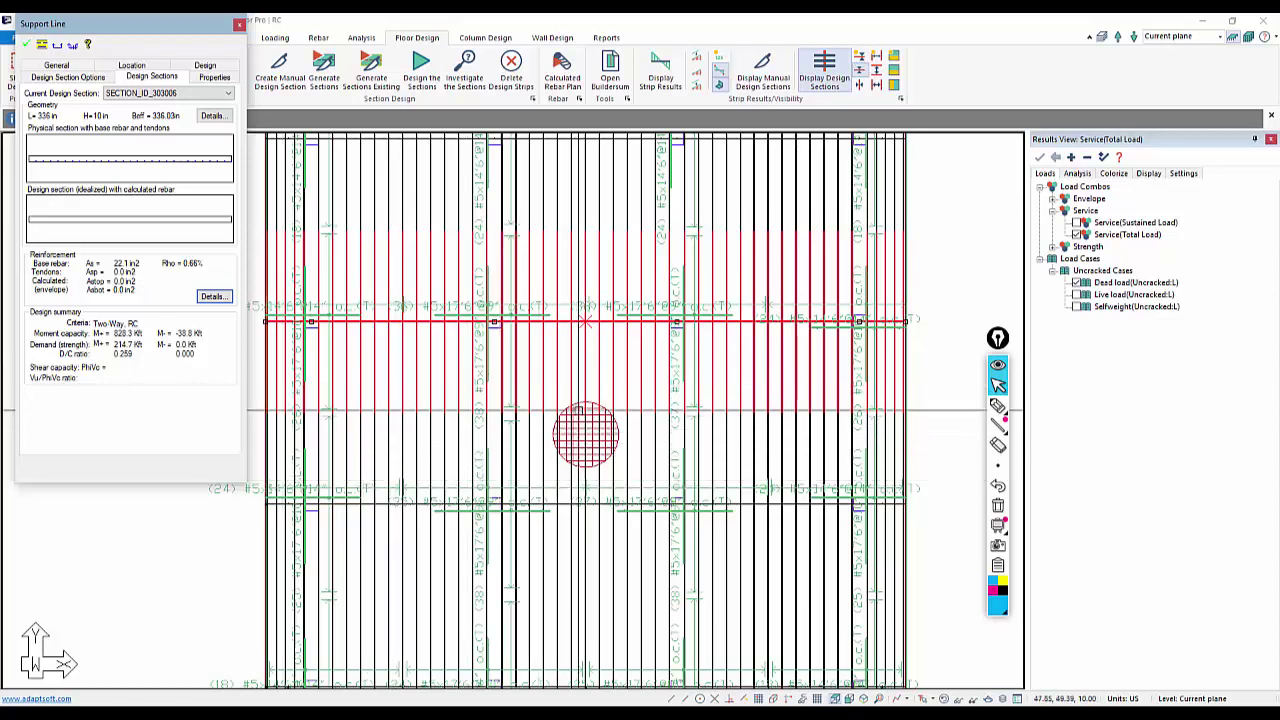
pyautogui.press('Escape')
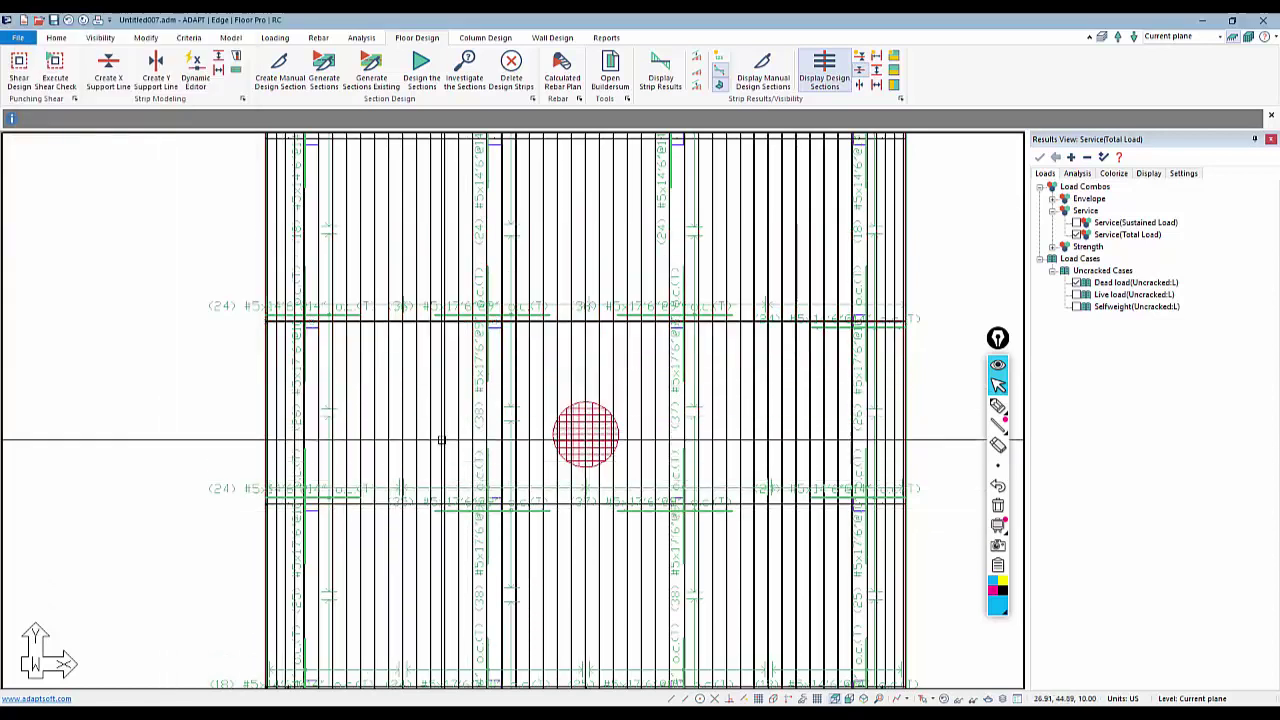
# Set the #8 bottom mesh spacing to 50 in, then redesign the sections and save the results
pyautogui.doubleClick(580, 405)
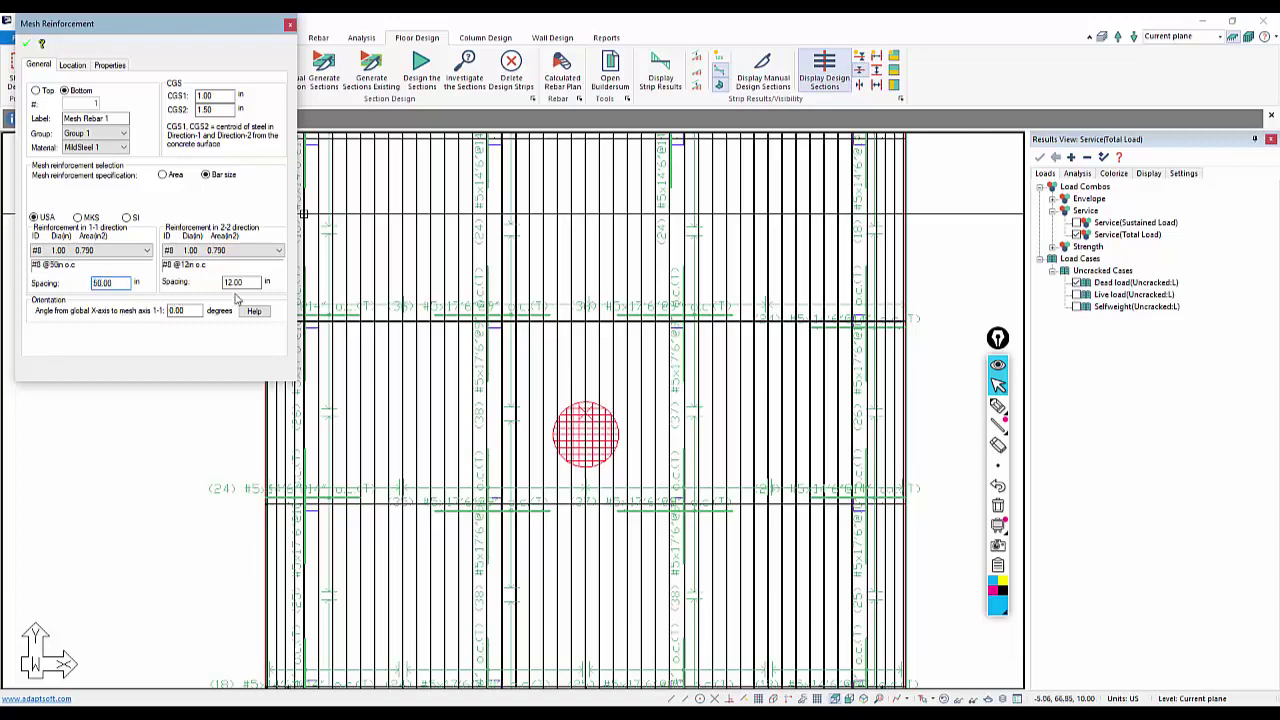
pyautogui.write('50')
pyautogui.click(25, 45)
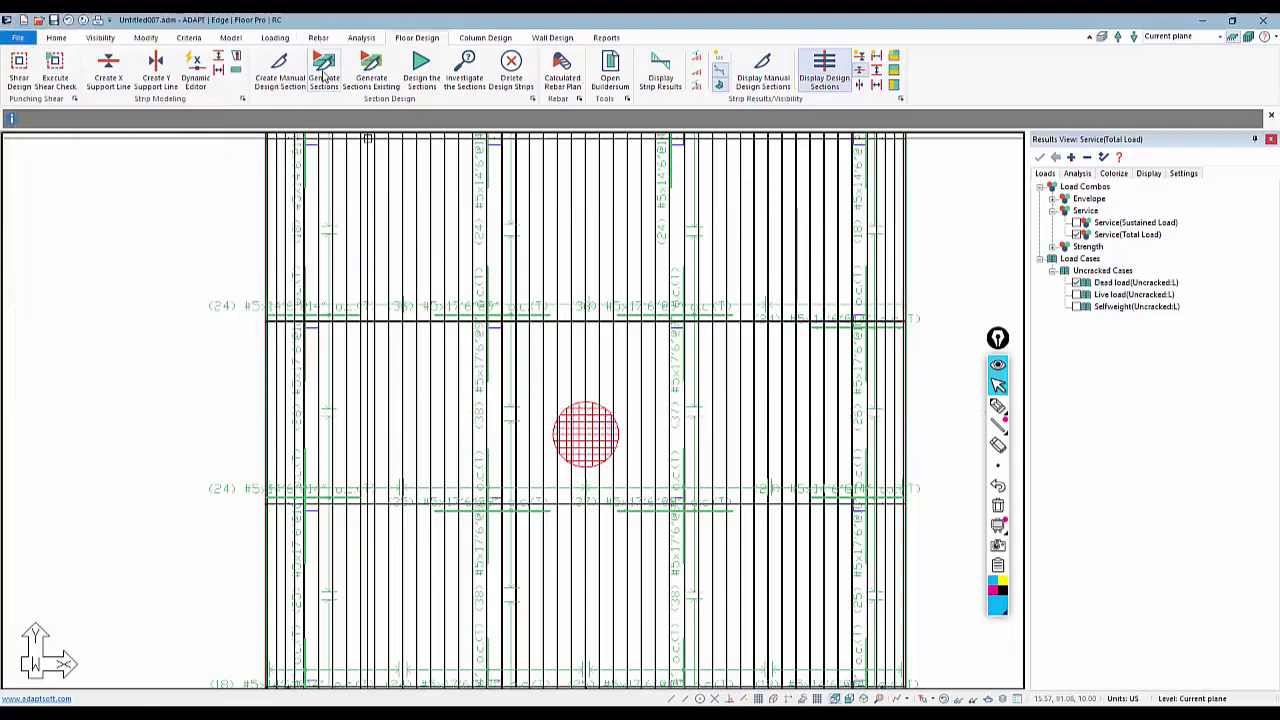
pyautogui.click(418, 72)
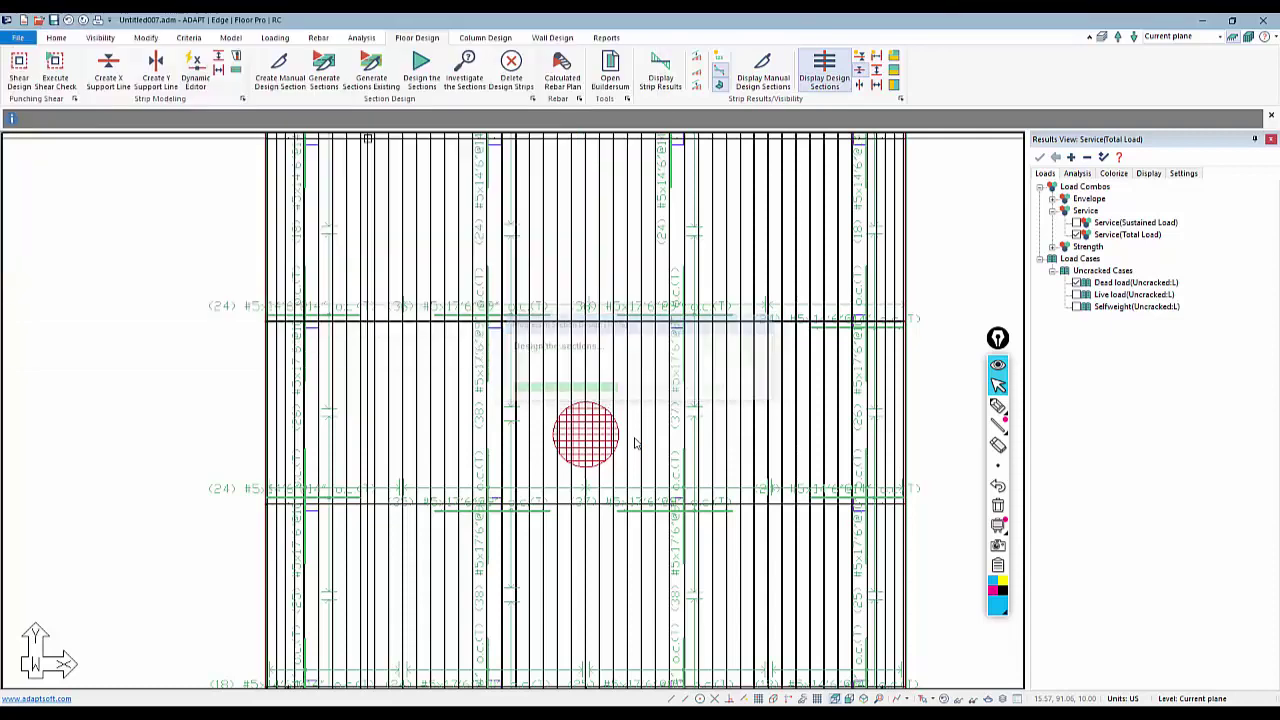
pyautogui.click(619, 391)
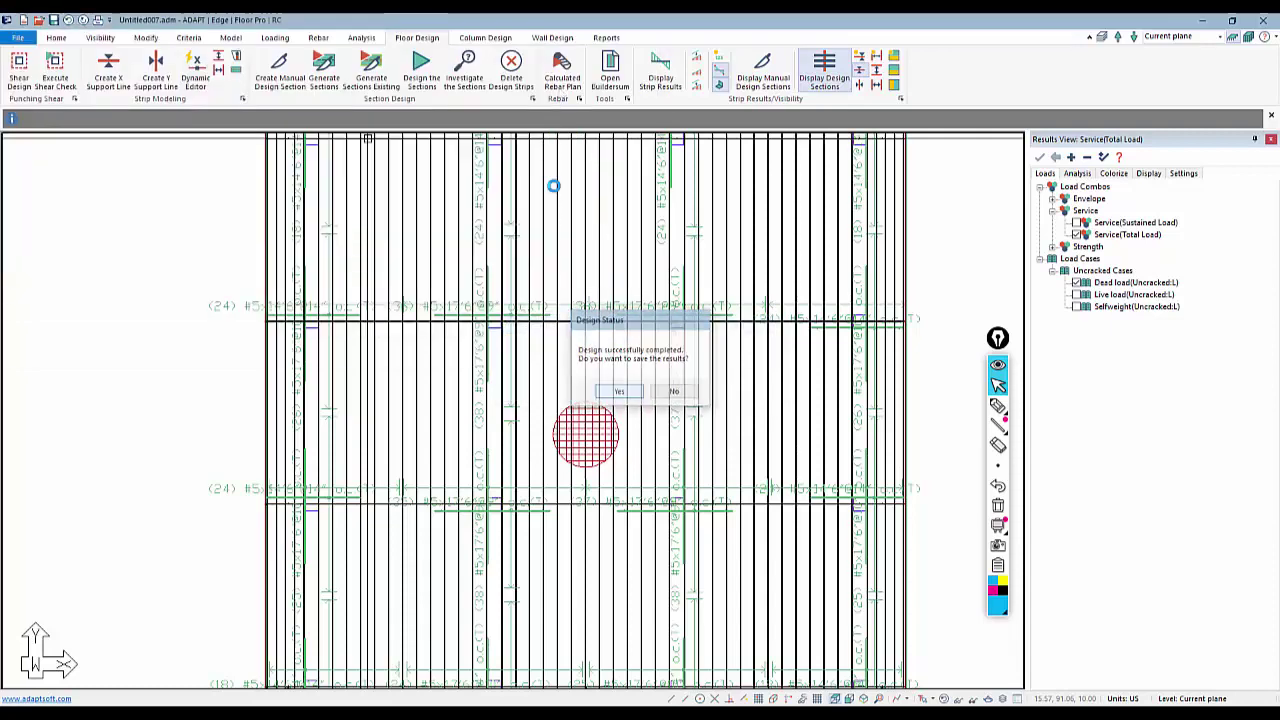
# Draw the rebar plan with the default options and open a support line's design-section properties
pyautogui.click(603, 448)
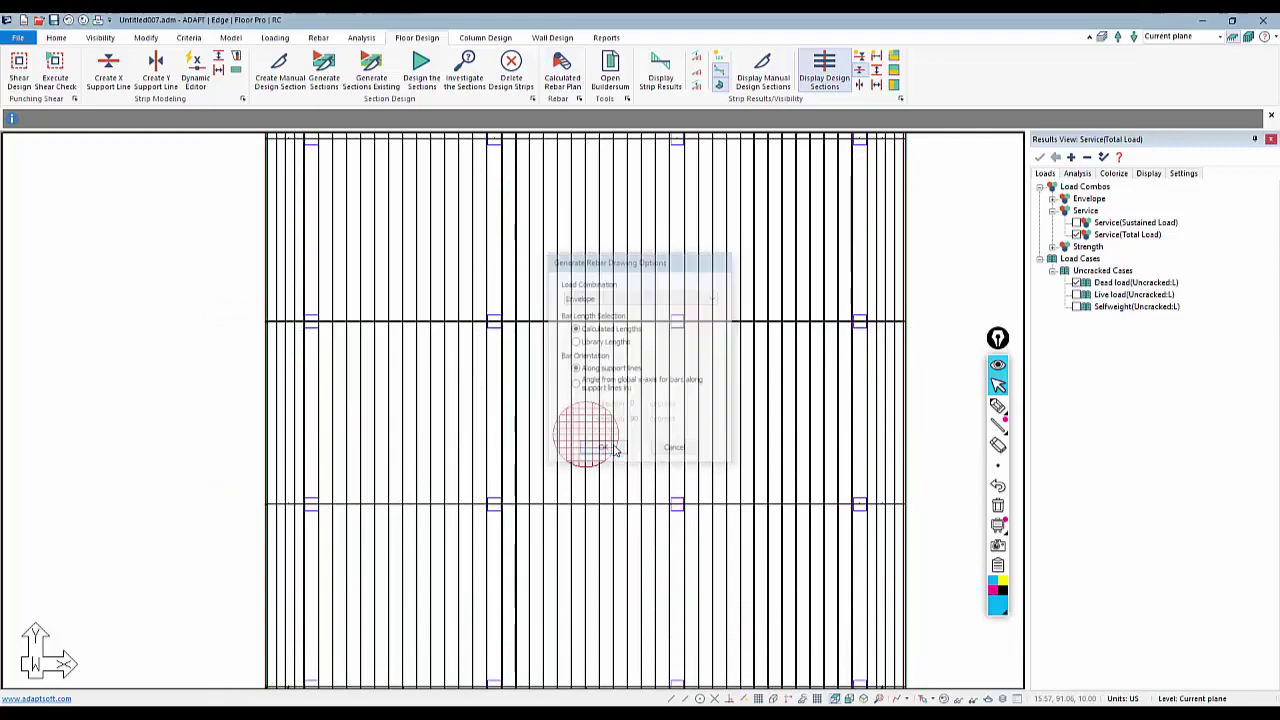
pyautogui.scroll(2, 552, 371)
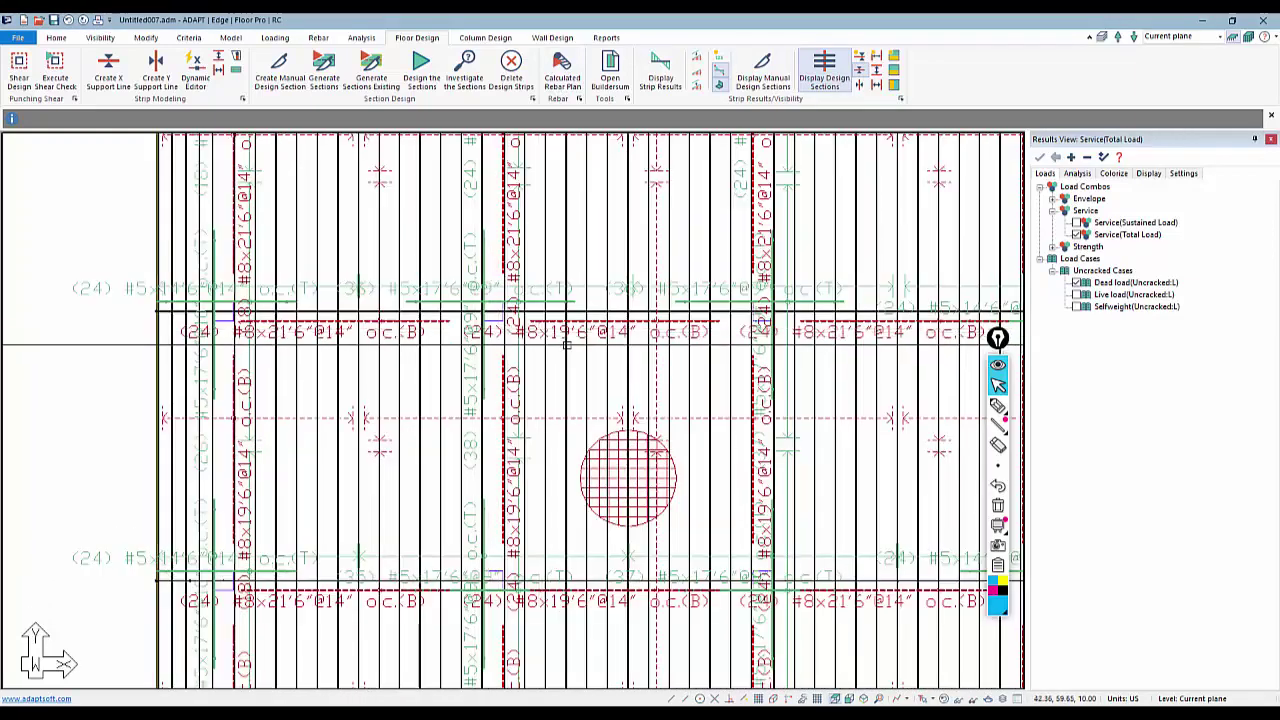
pyautogui.scroll(-1, 606, 280)
pyautogui.doubleClick(606, 280)
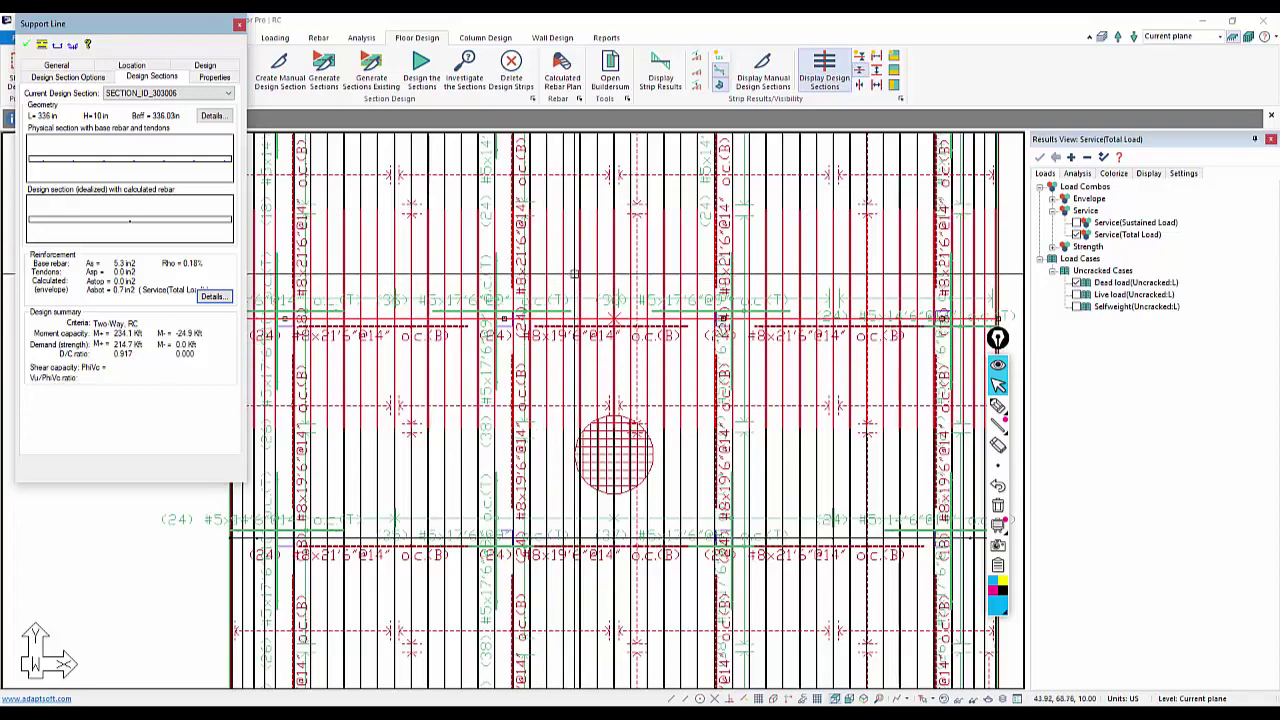
# Close the support line properties and zoom out to the full slab rebar plan
pyautogui.press('Escape')
pyautogui.scroll(-3, 530, 329)
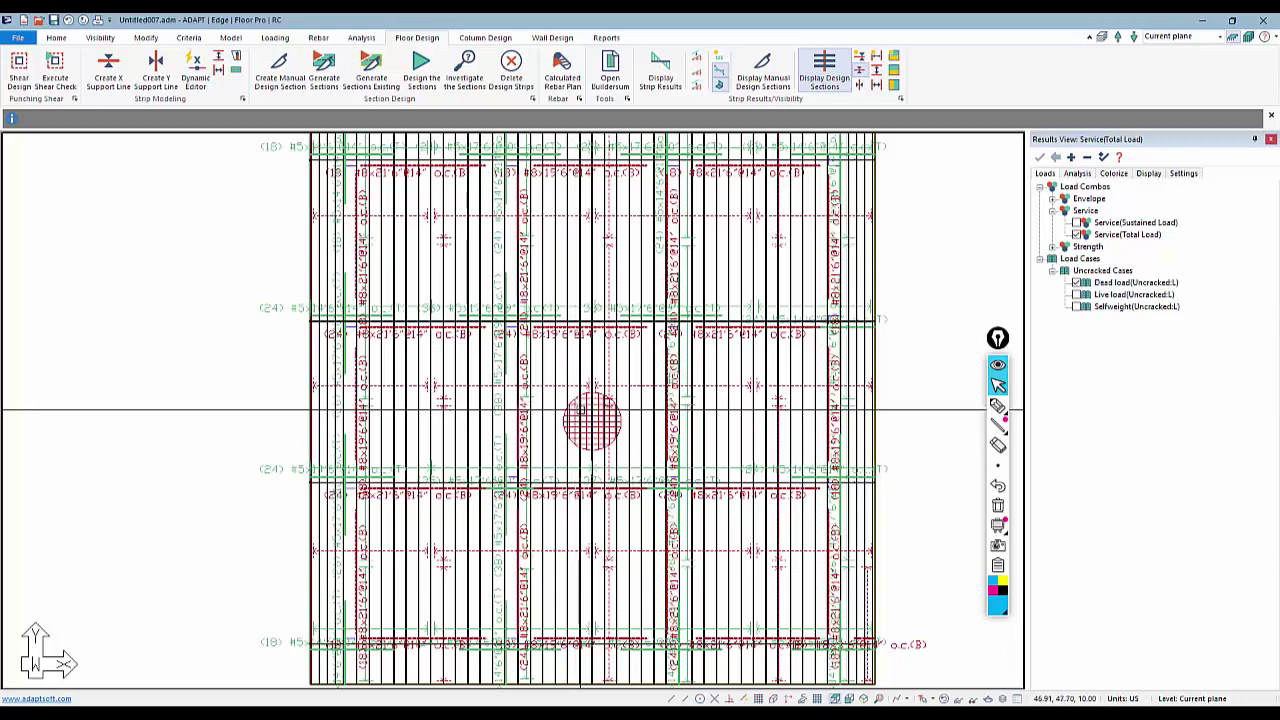
# In the Rebar Lengths design criteria (ACI 2014/IBC 2015), tick Disregard maximum spacing requirement on Rebar Round Up/Spacing
pyautogui.scroll(-1, 588, 412)
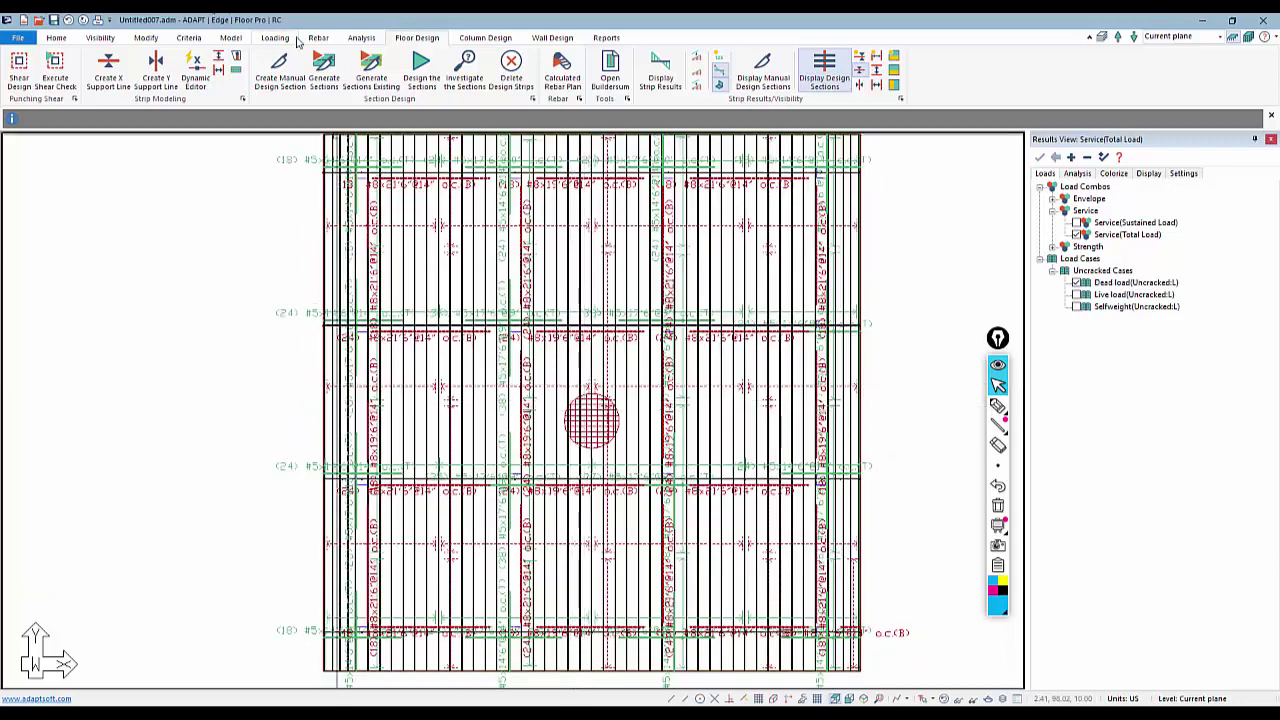
pyautogui.click(320, 38)
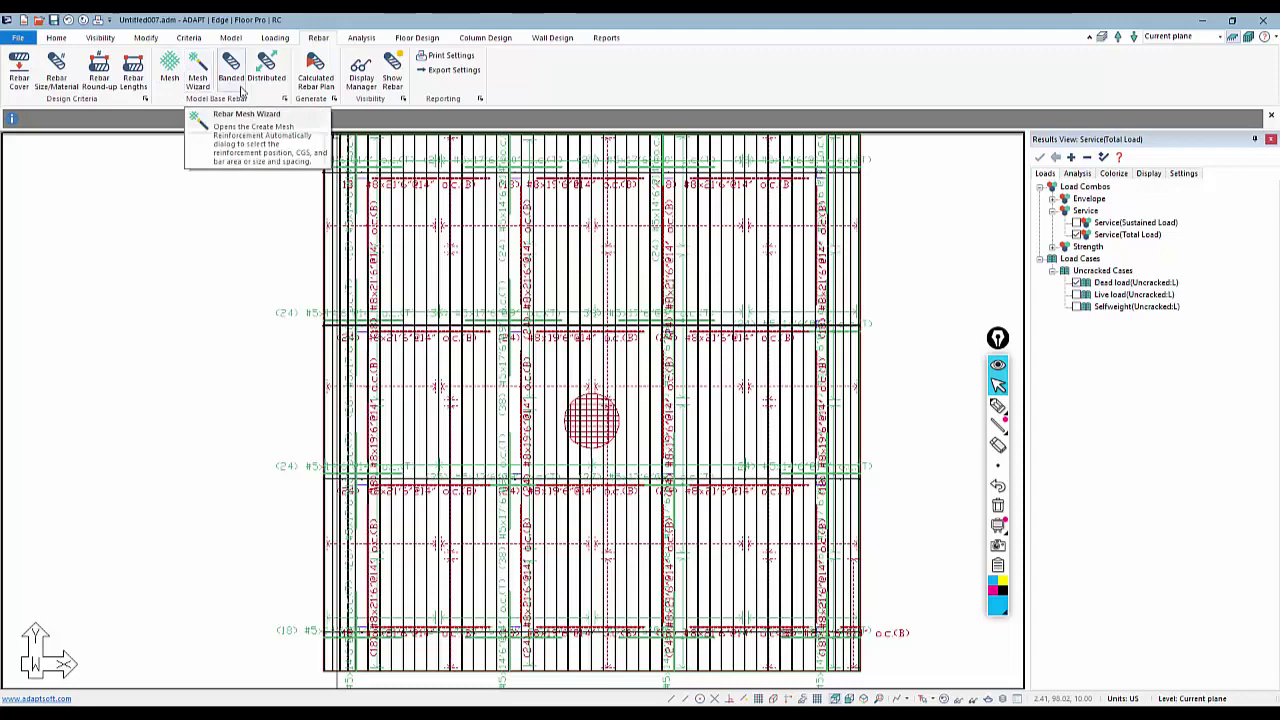
pyautogui.click(233, 78)
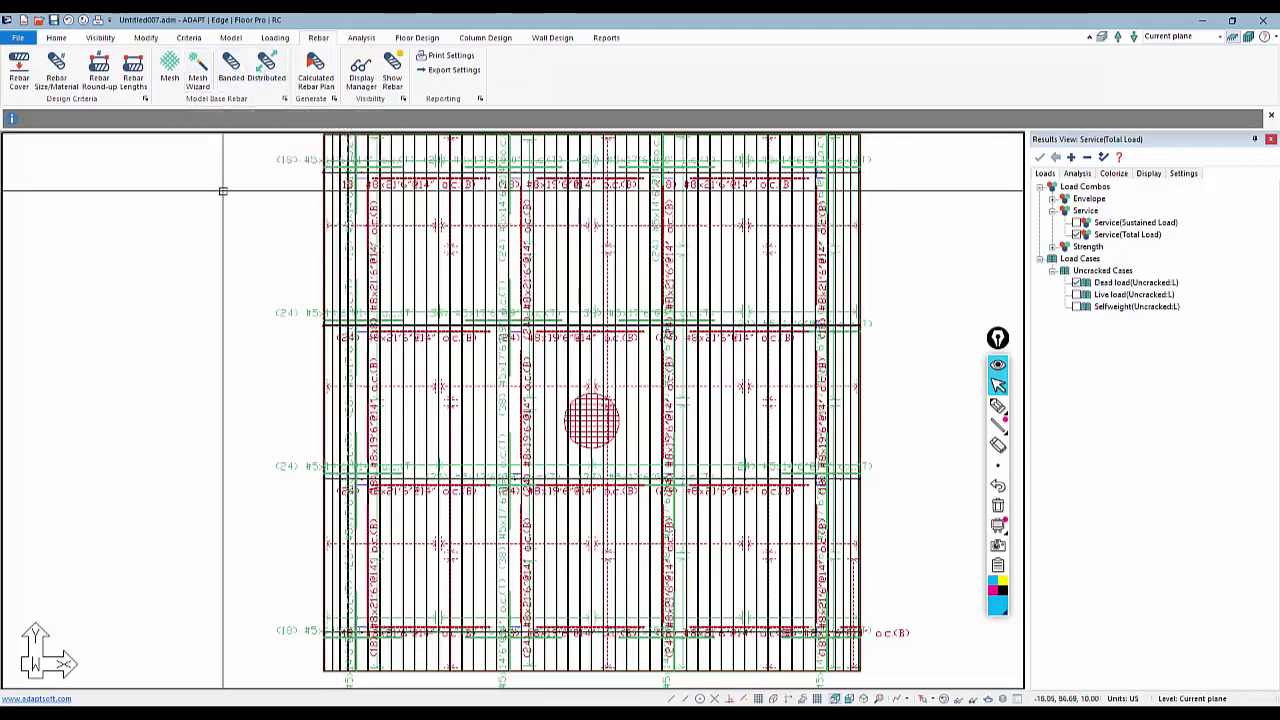
pyautogui.click(130, 78)
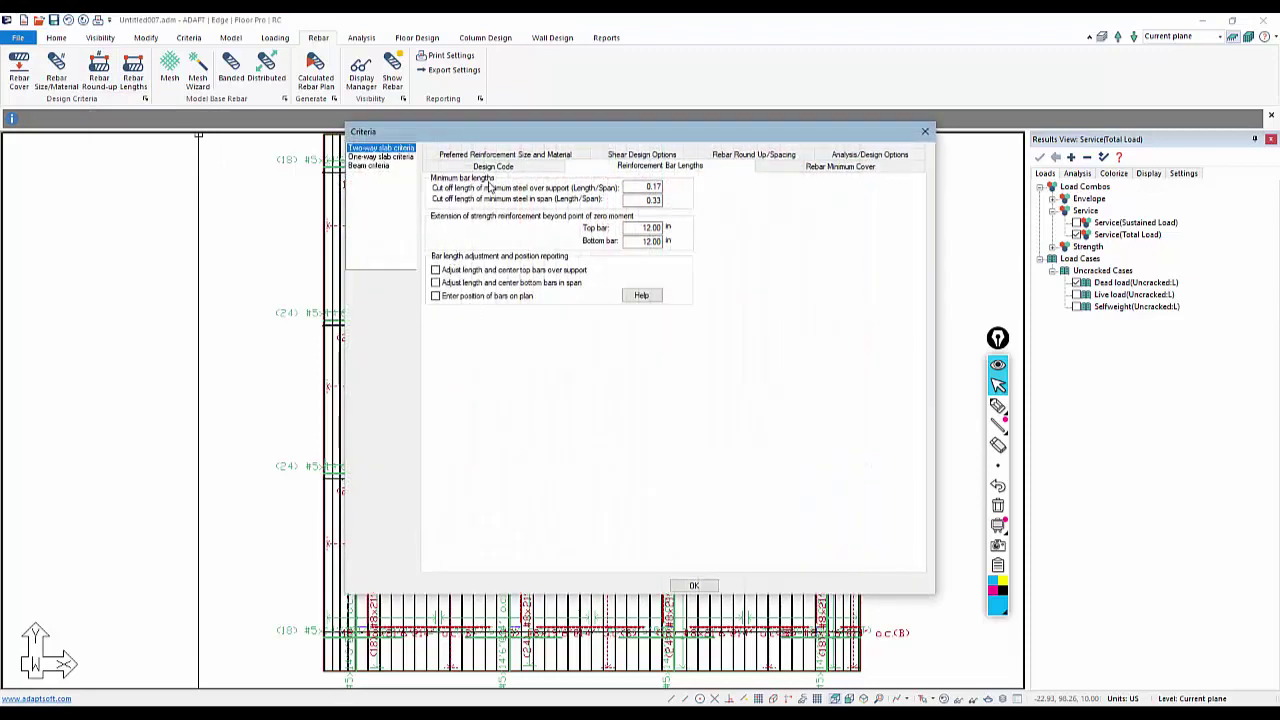
pyautogui.click(499, 170)
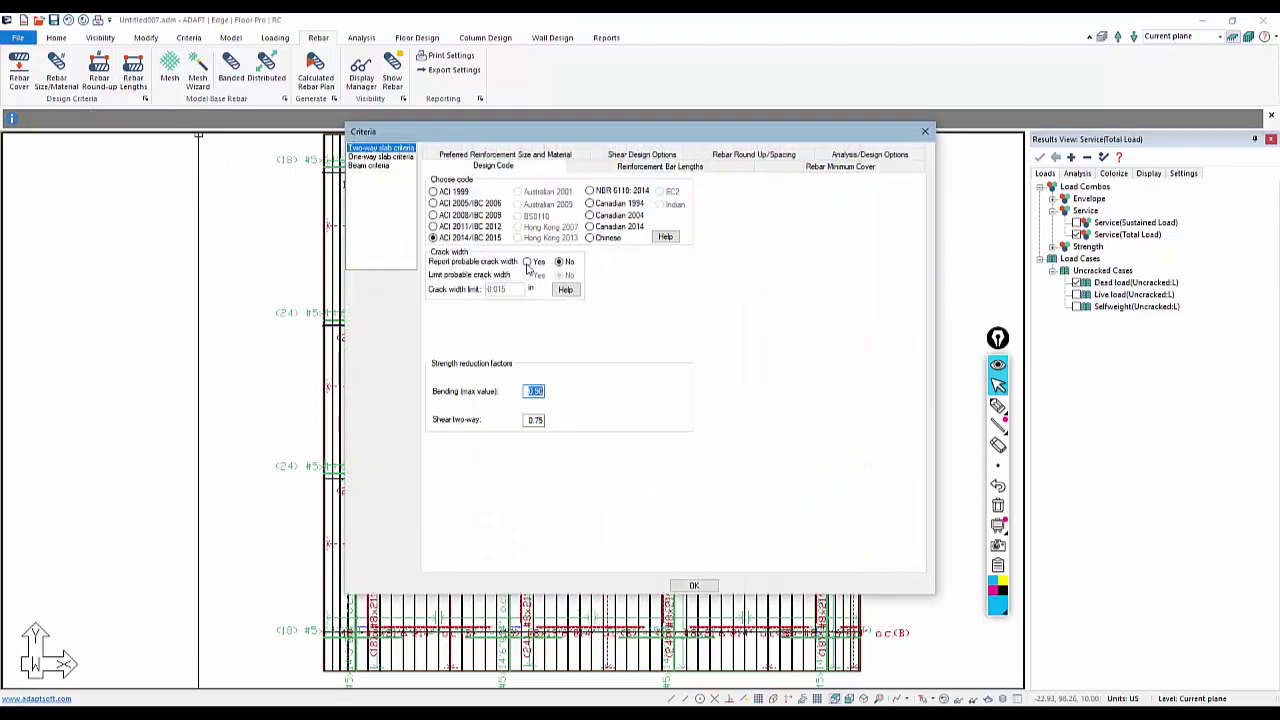
pyautogui.click(748, 158)
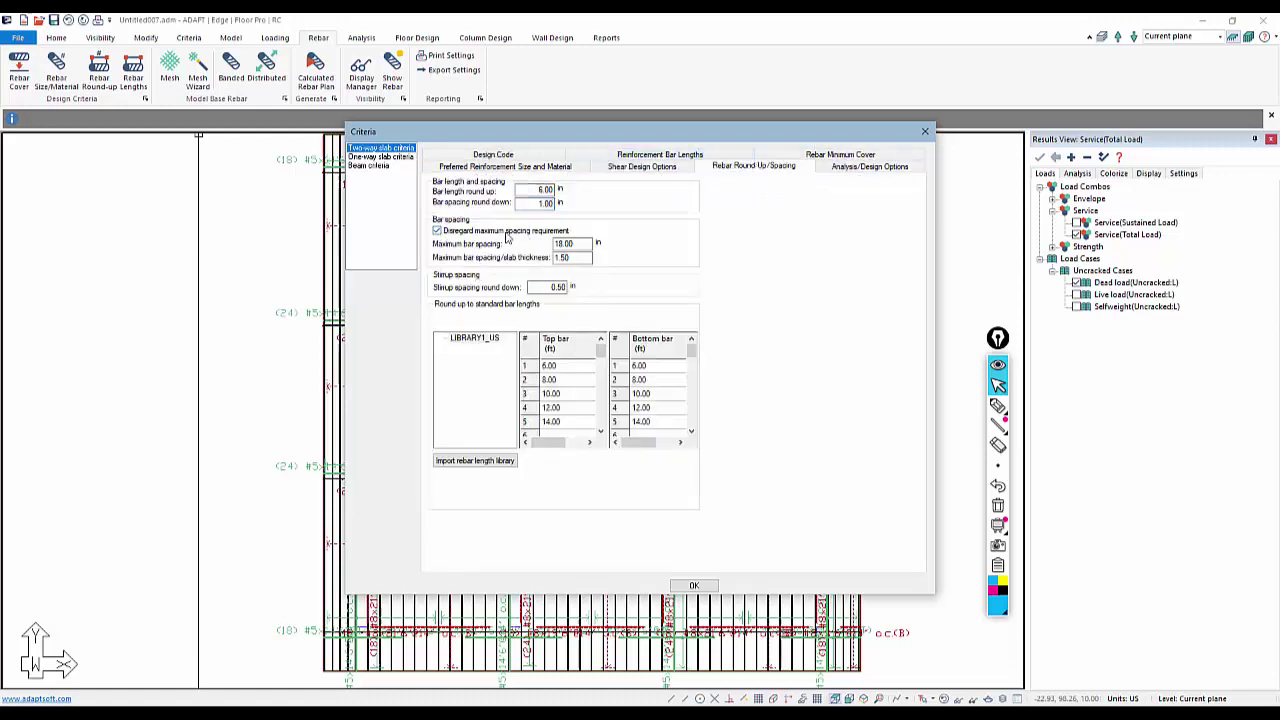
pyautogui.click(693, 585)
# Redraw the Calculated Rebar Plan with default options and zoom over the #5 top and #8 bottom callouts
pyautogui.click(417, 38)
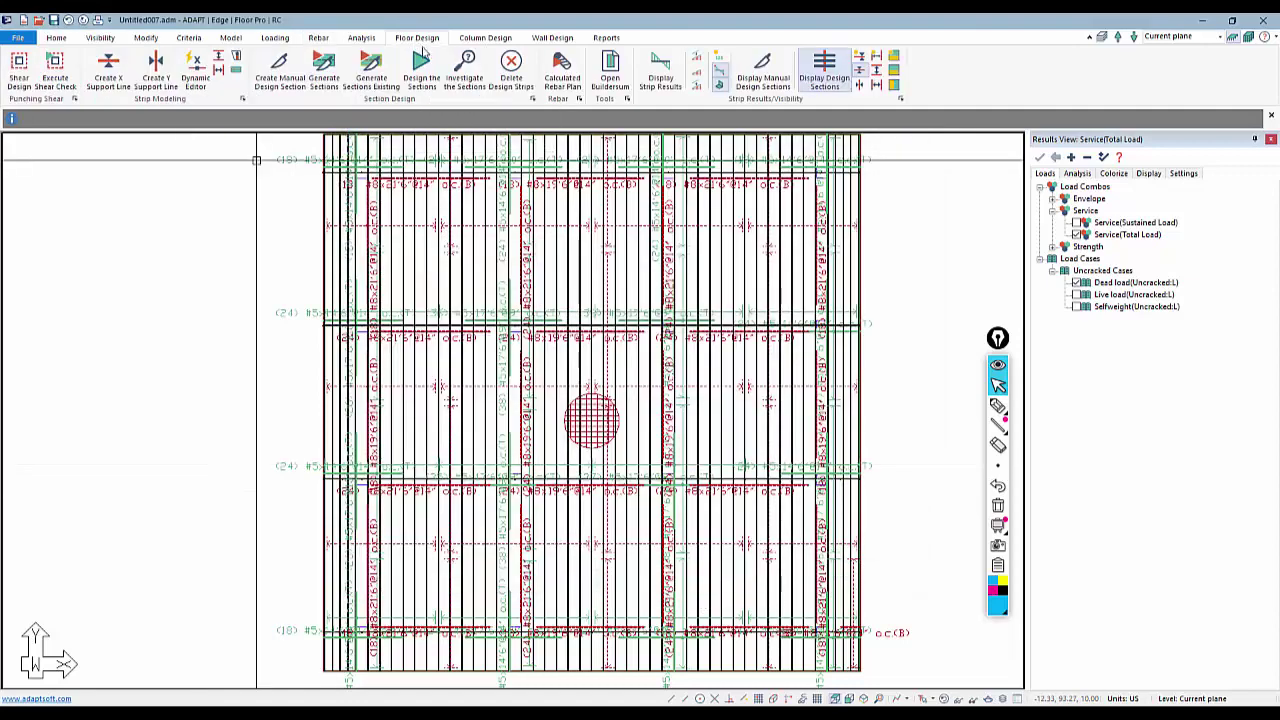
pyautogui.click(562, 72)
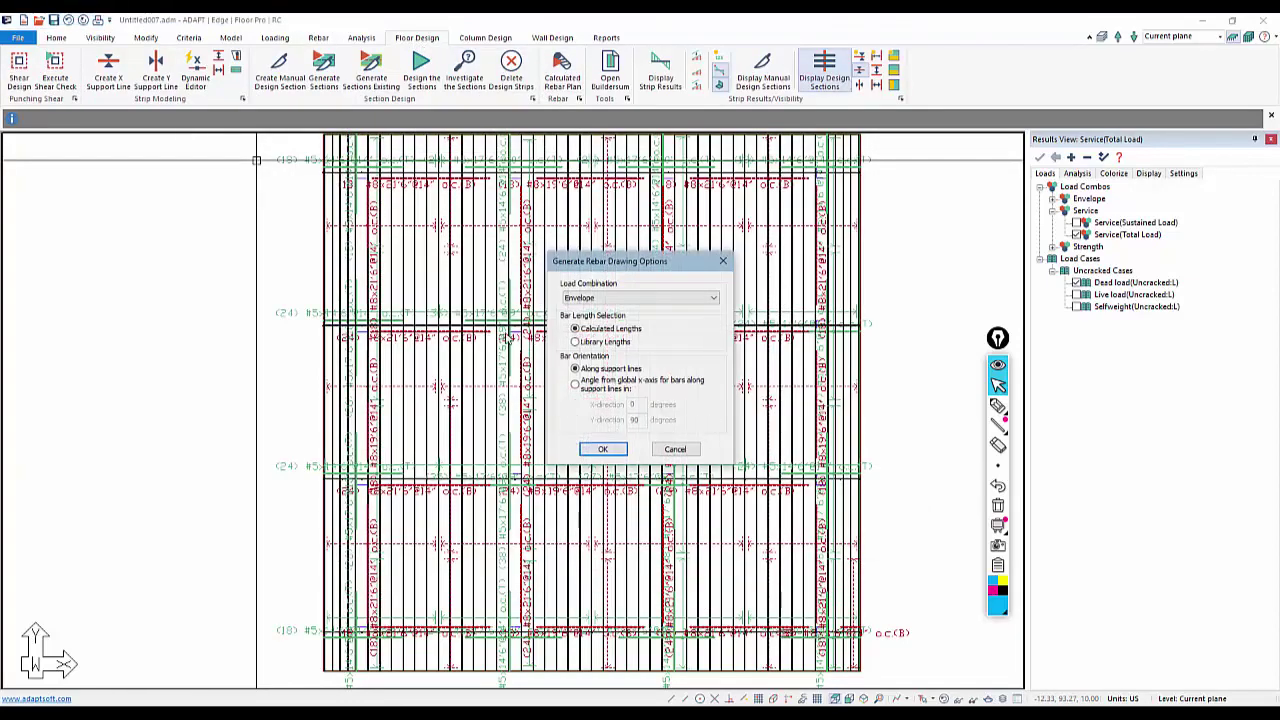
pyautogui.click(601, 449)
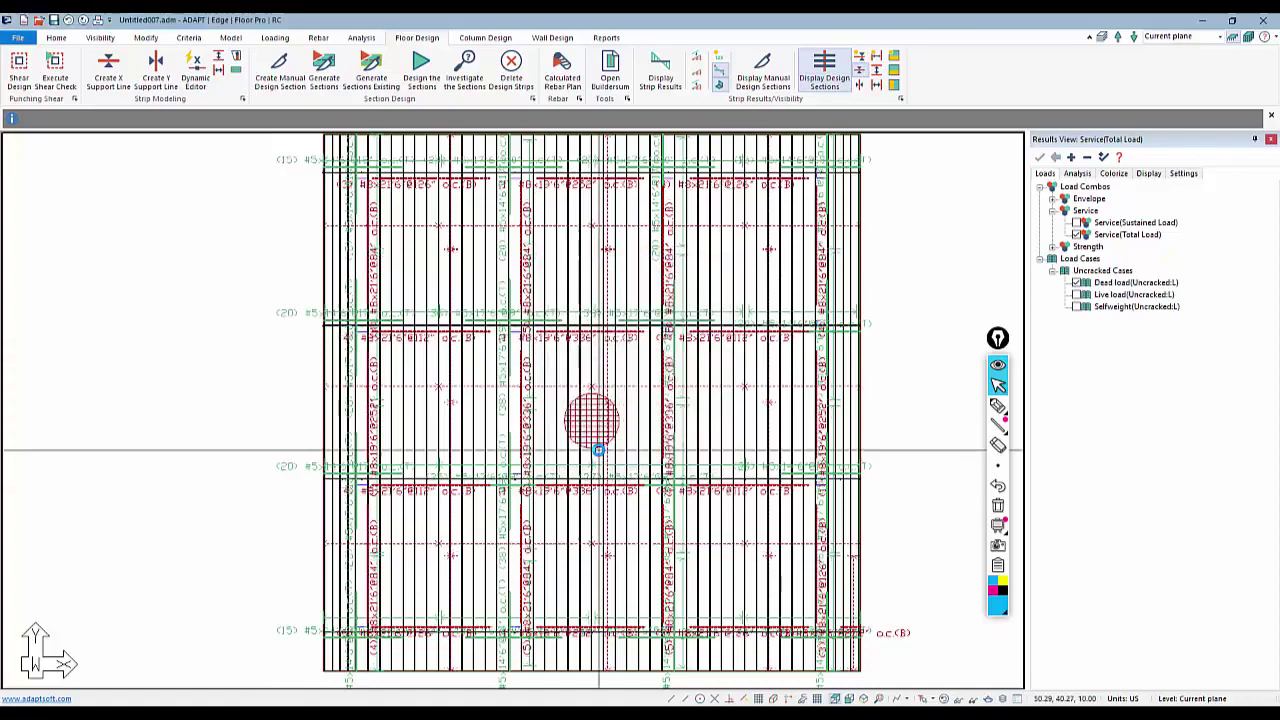
pyautogui.scroll(5, 515, 294)
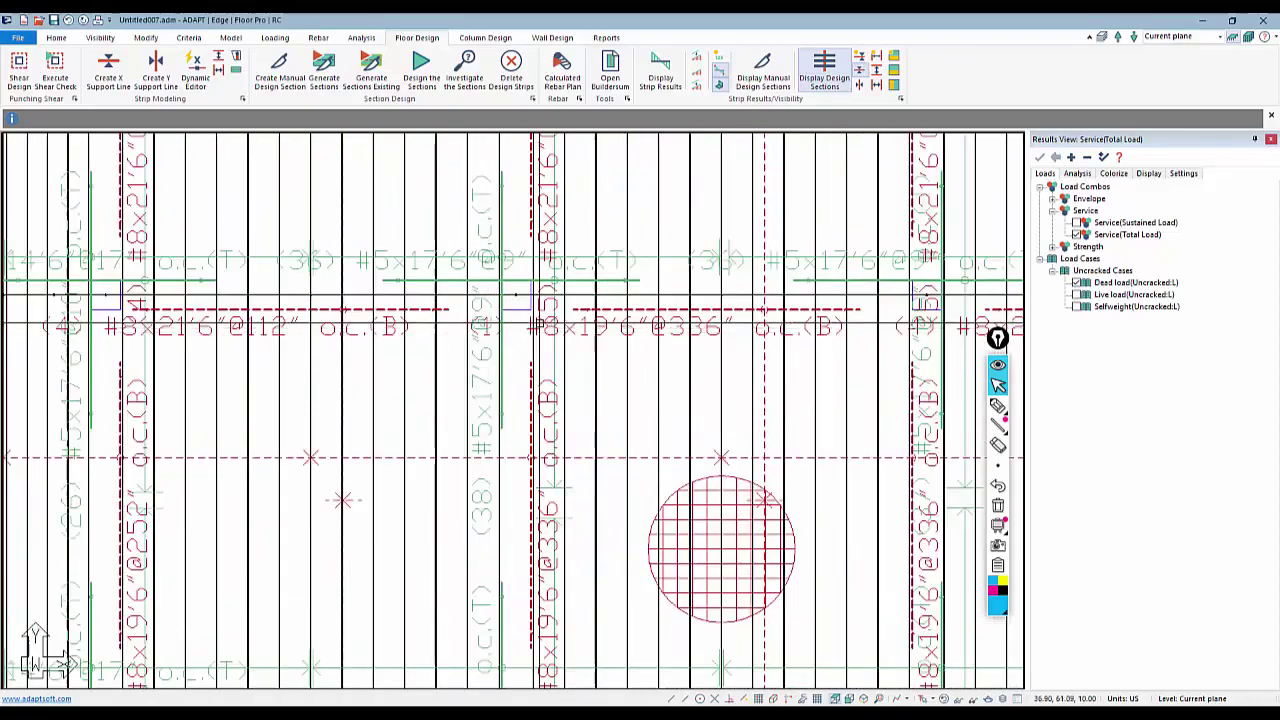
pyautogui.scroll(-5, 540, 328)
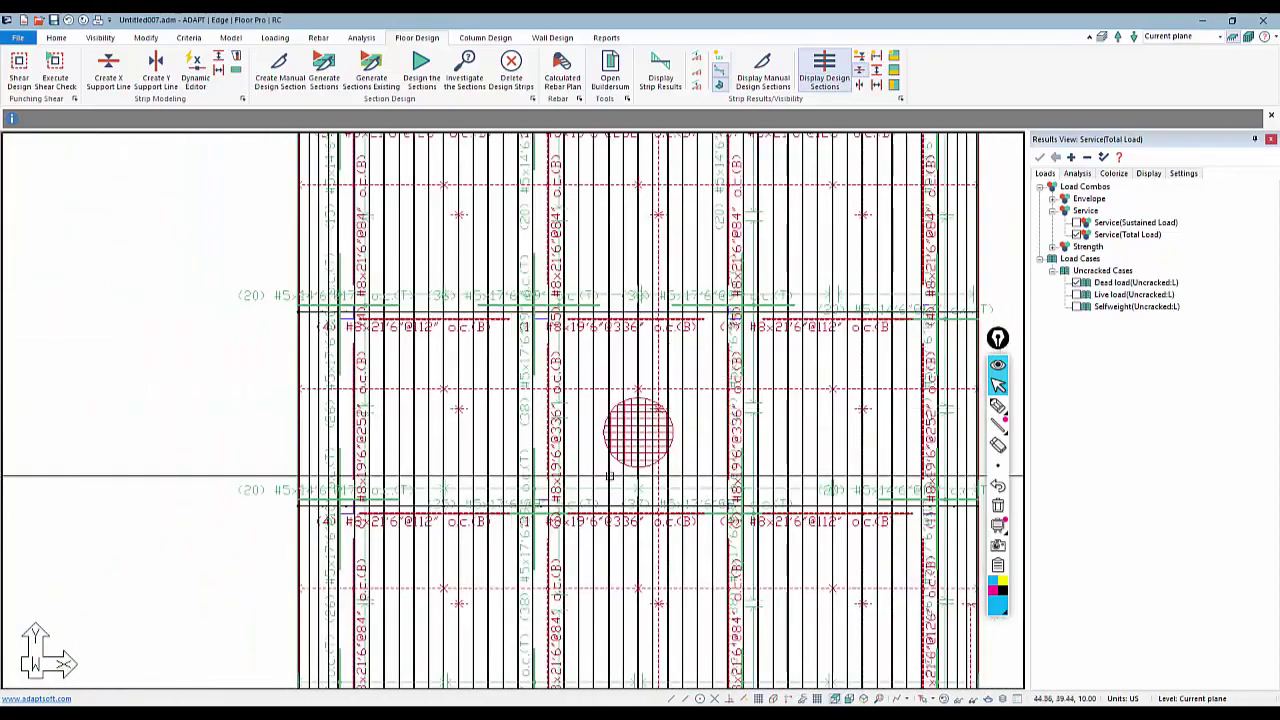
pyautogui.scroll(-1, 586, 344)
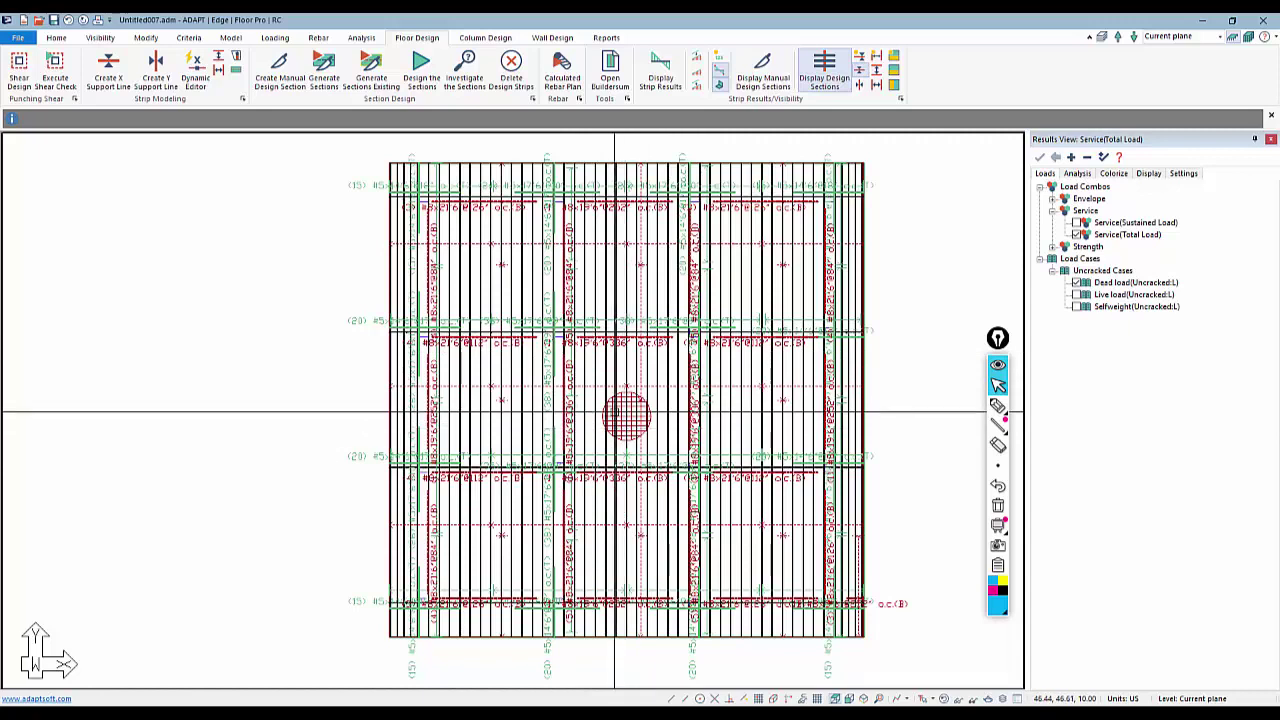
pyautogui.scroll(-2, 595, 408)
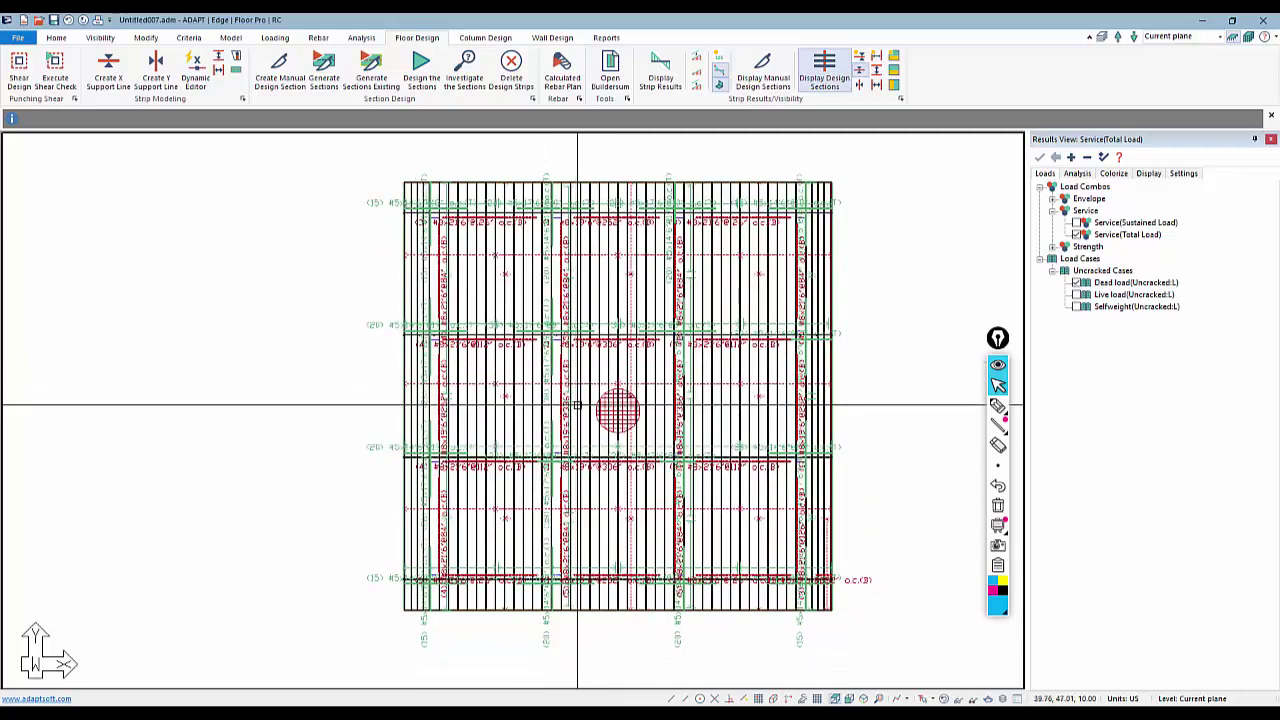